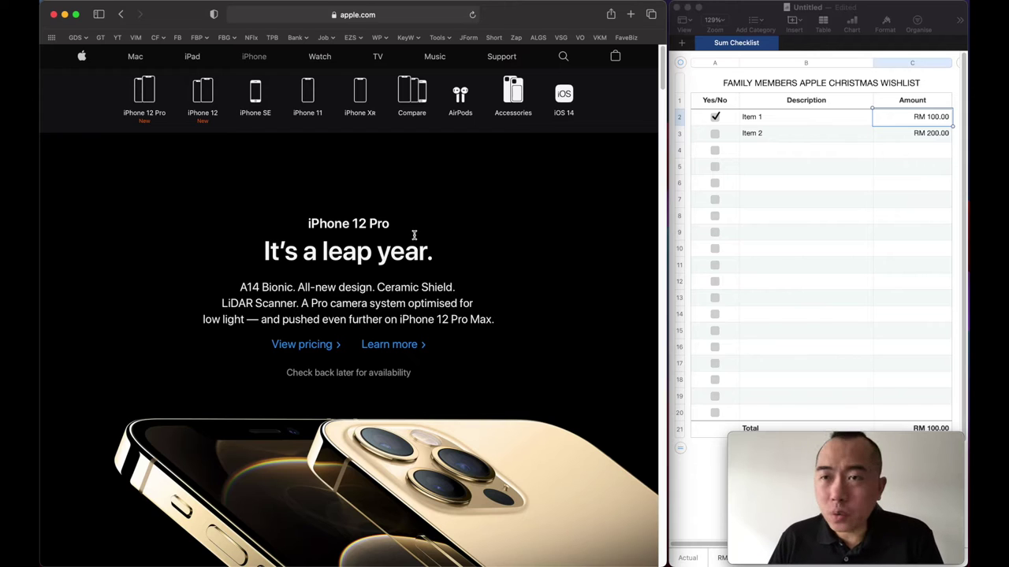
Open iPhone 12 Pro pricing and browse to the Pro Max in Gold, 256GB at RM 5,799.00.
click(144, 93)
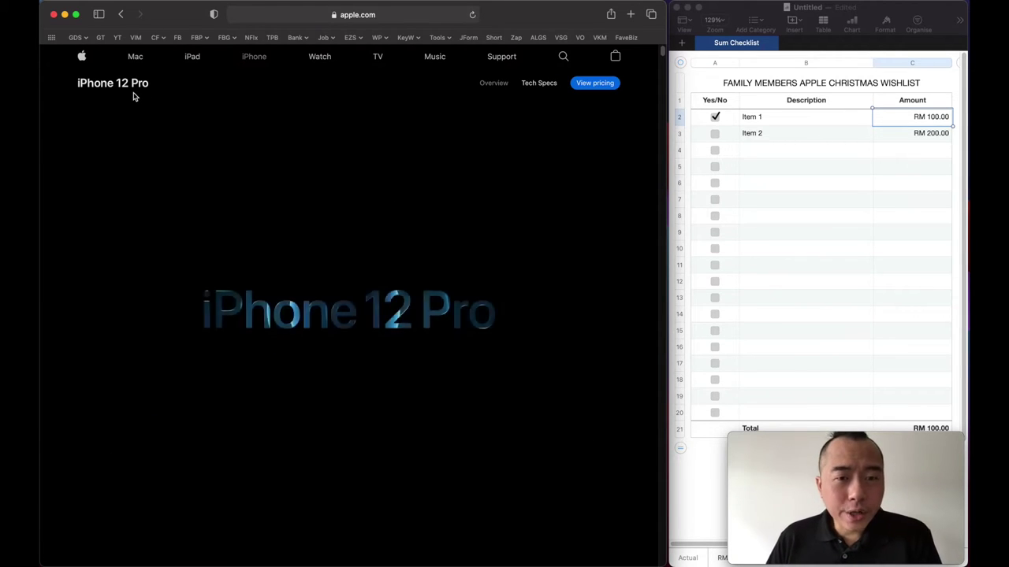
click(597, 88)
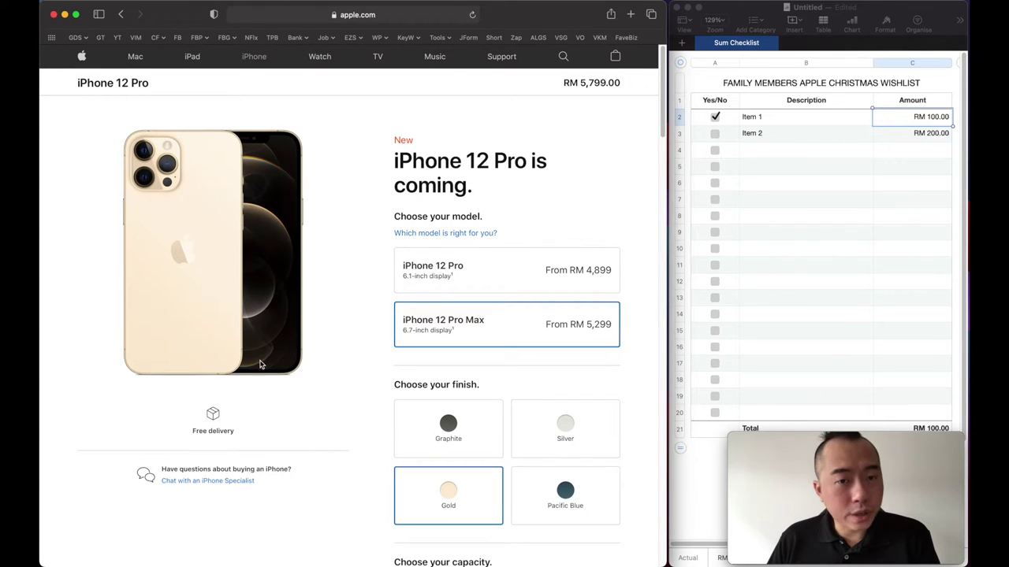
scroll(344, 327, down, 1)
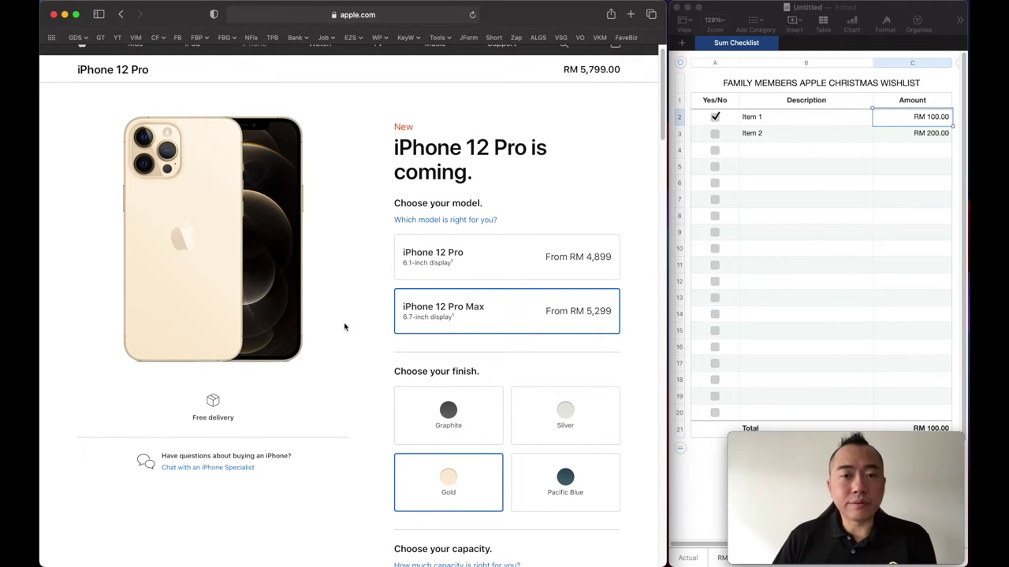
scroll(344, 327, down, 3)
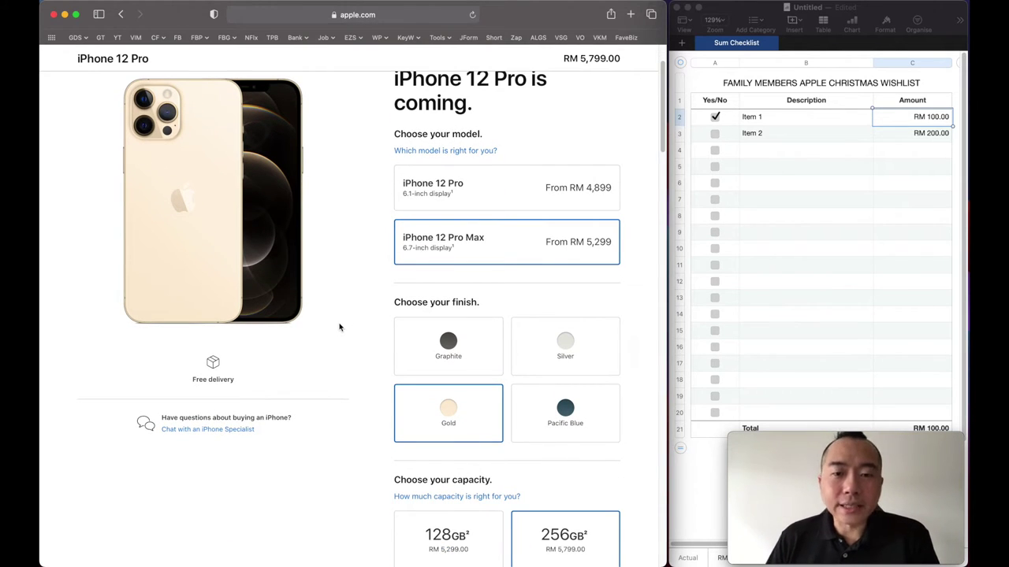
scroll(340, 327, up, 3)
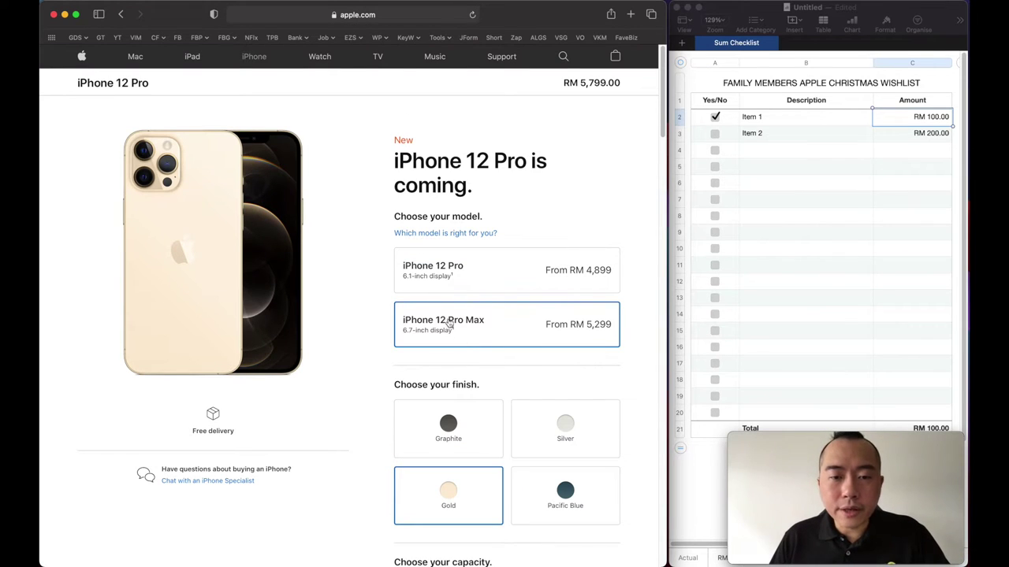
scroll(497, 335, down, 5)
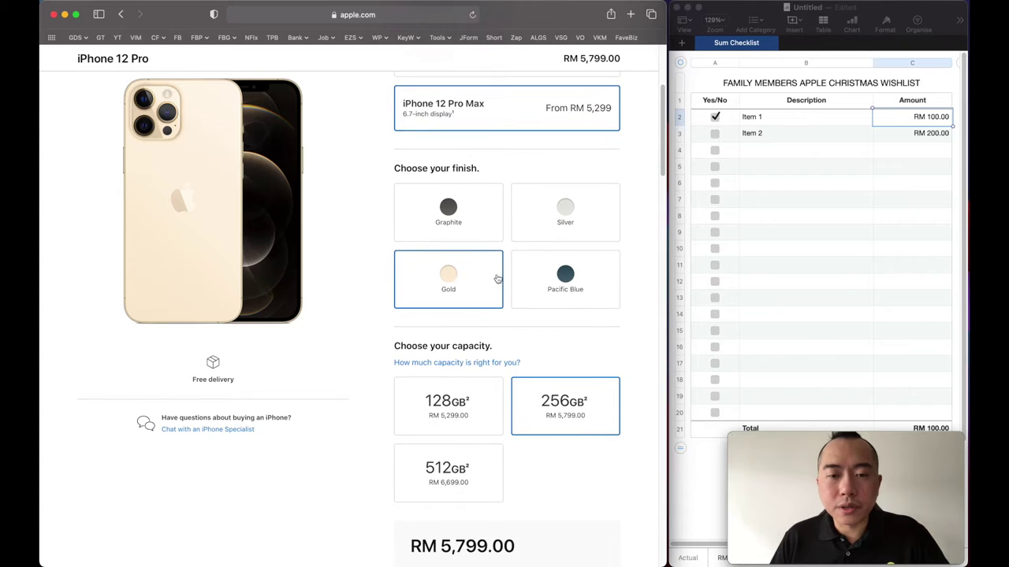
scroll(473, 276, down, 3)
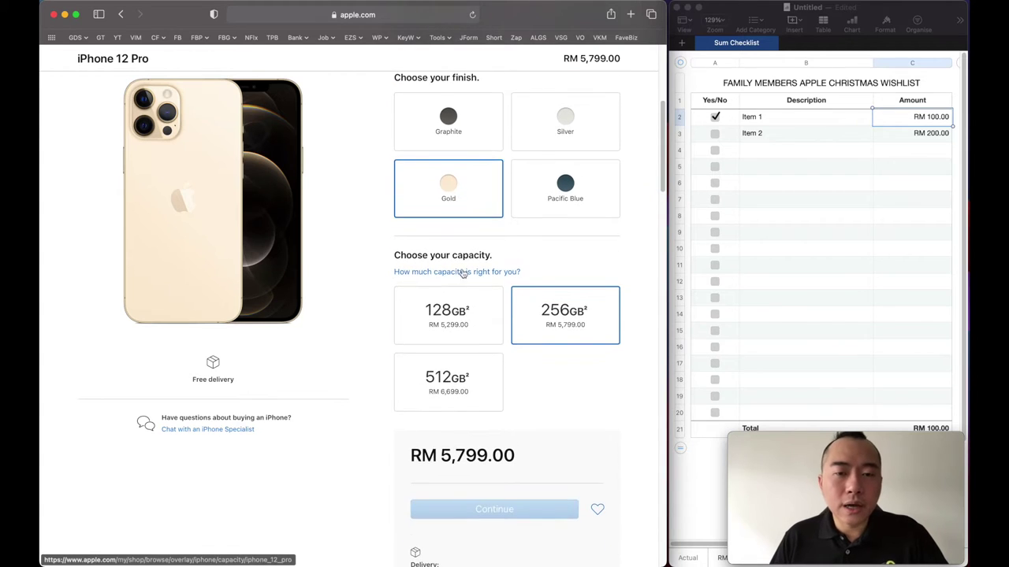
scroll(463, 272, down, 2)
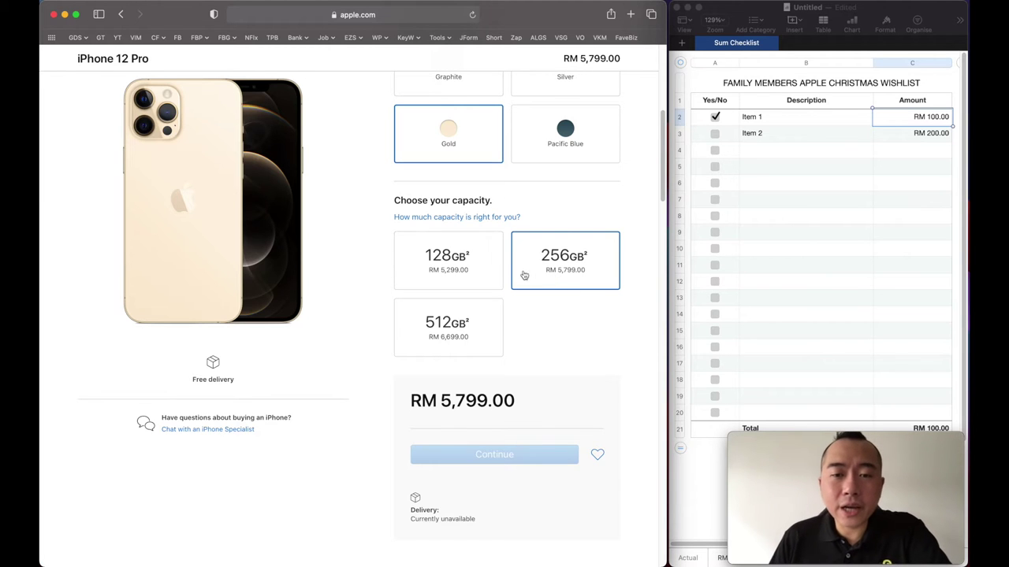
scroll(556, 325, up, 5)
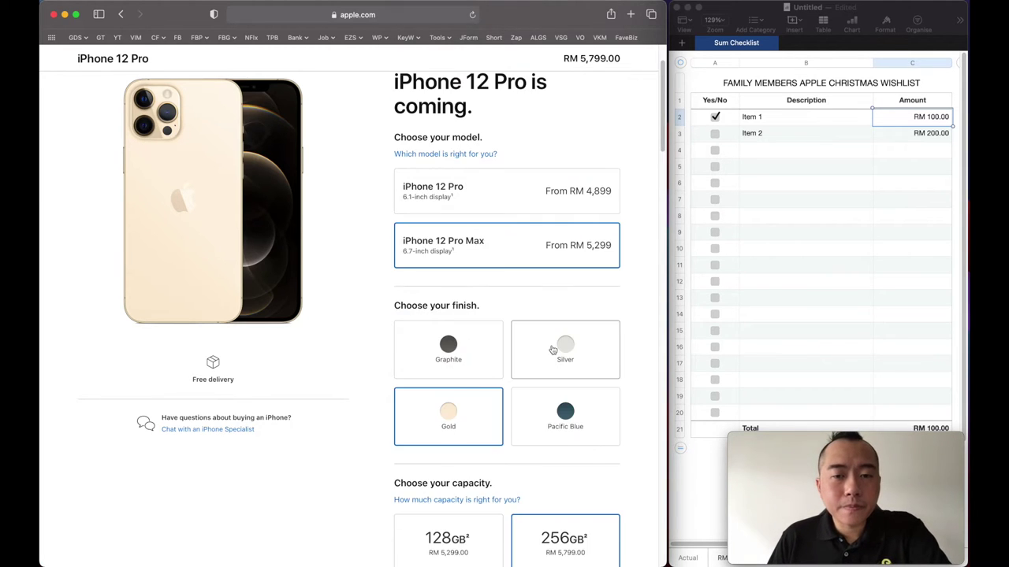
scroll(553, 350, down, 5)
Switch to the wishlist spreadsheet and select the Item 2 description cell.
click(771, 127)
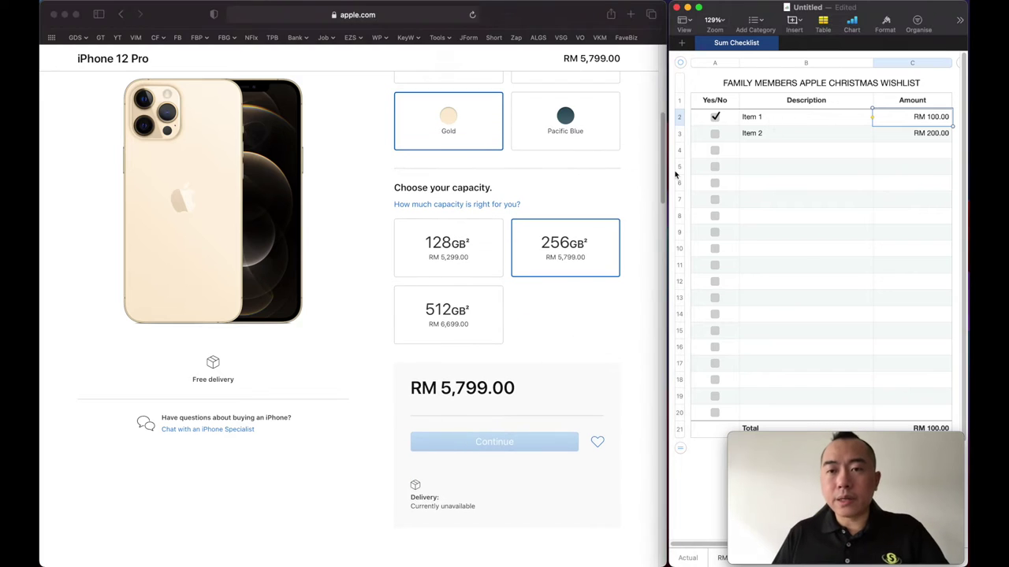
scroll(483, 414, down, 4)
scroll(662, 186, up, 10)
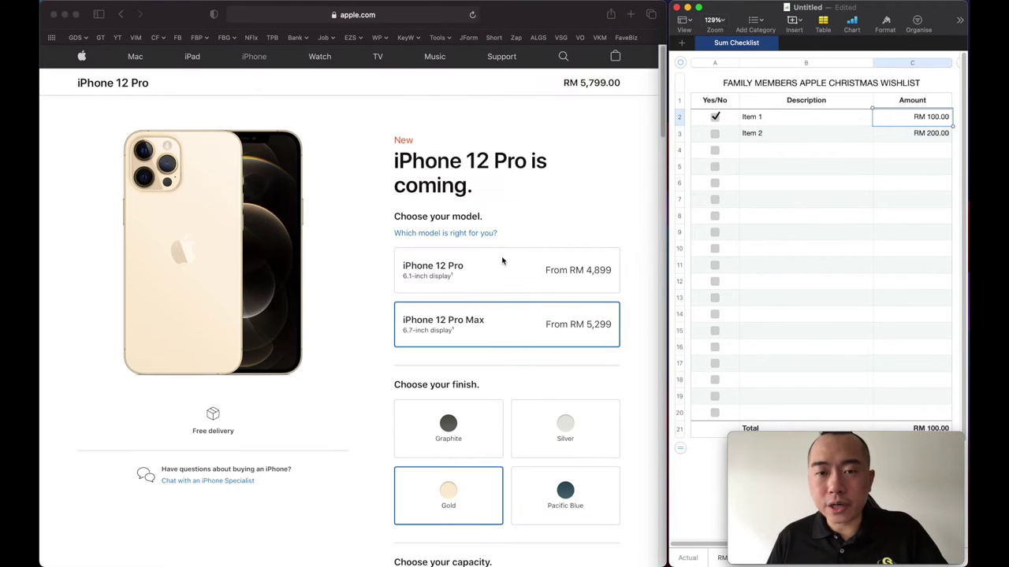
click(808, 134)
Enter IPHONE 12 PRO MAX GOLD 256GB in B2 with amount 5,799 in C2.
click(789, 120)
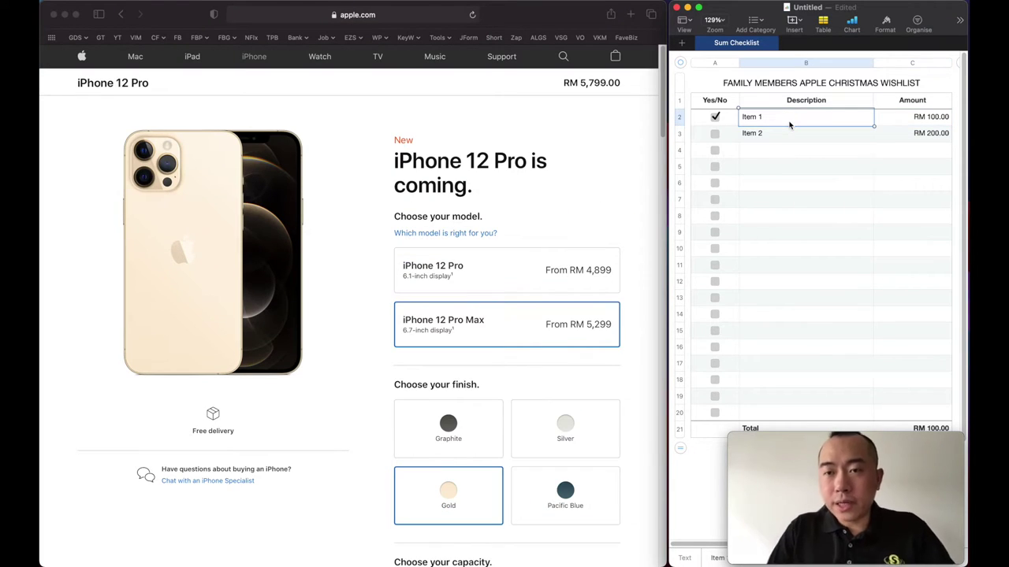
text(iPhone 12 pro 256)
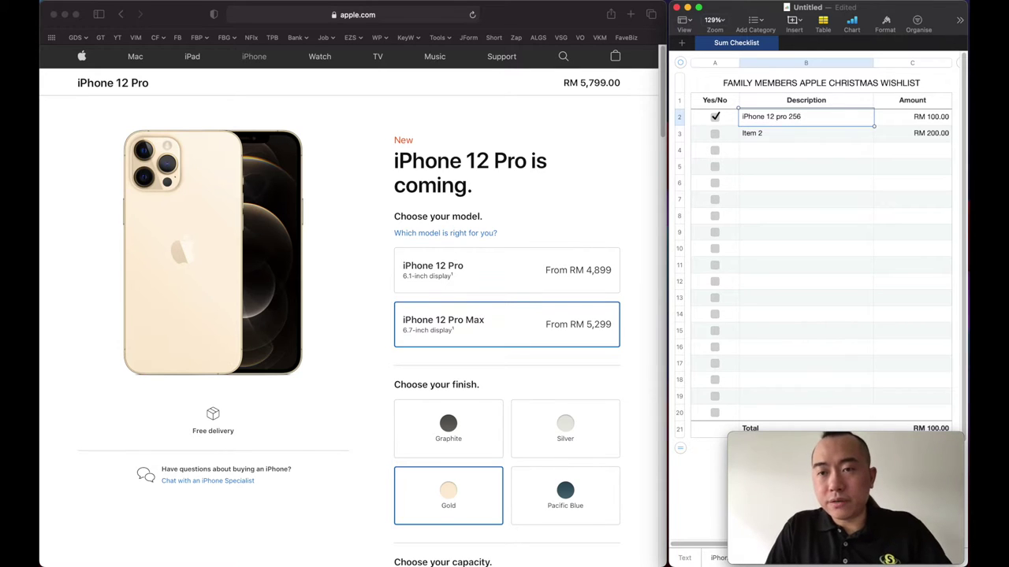
key(BackSpace)
key(BackSpace)
key(BackSpace)
key(BackSpace)
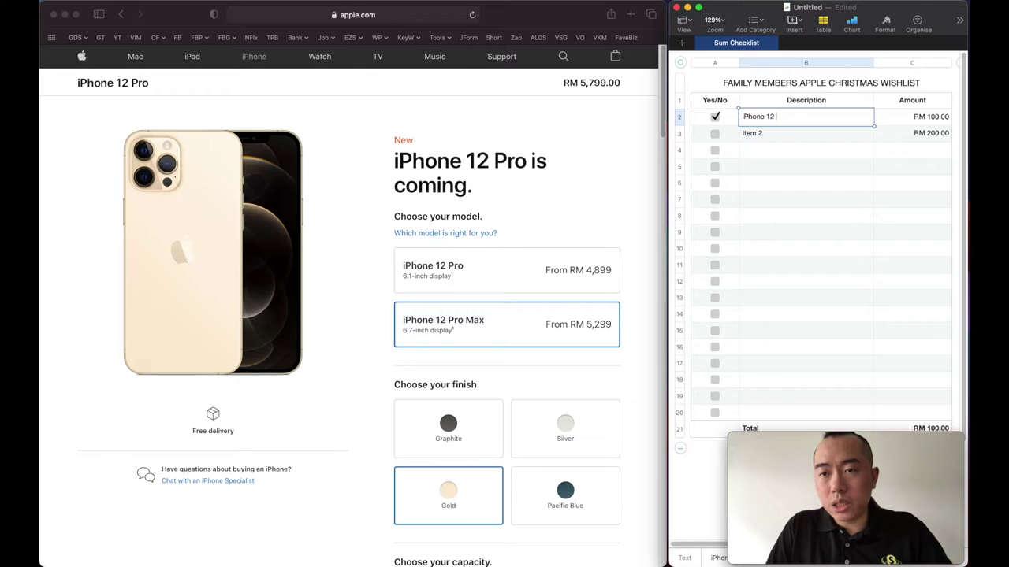
key(super+a)
text(IPHONE 1)
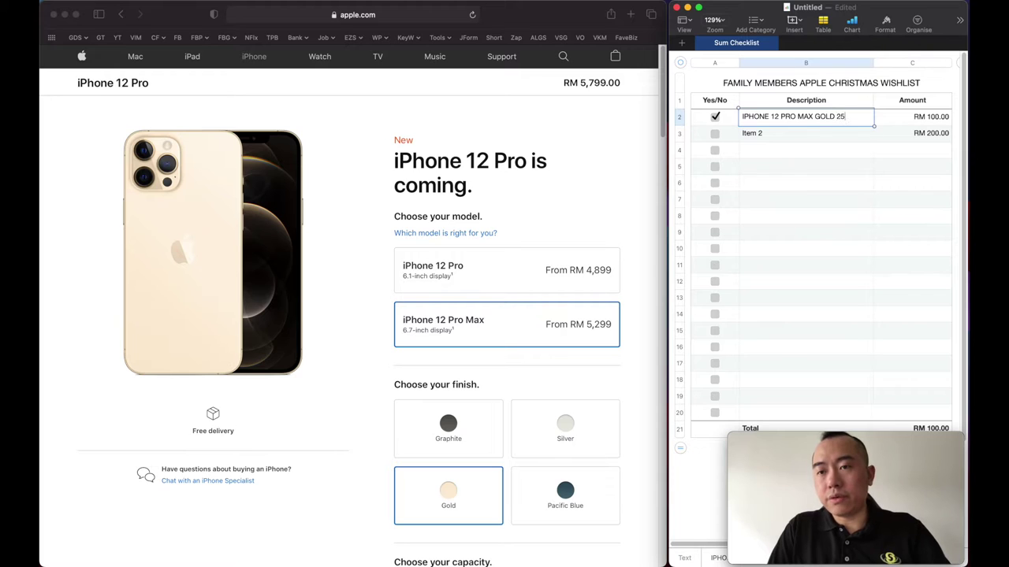
scroll(604, 187, down, 10)
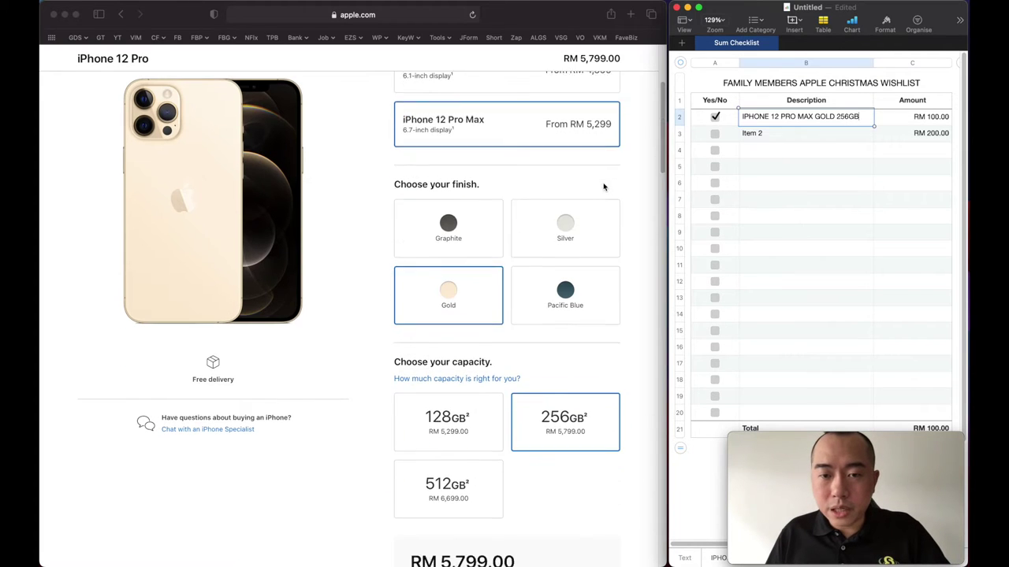
click(938, 136)
click(932, 118)
text(5)
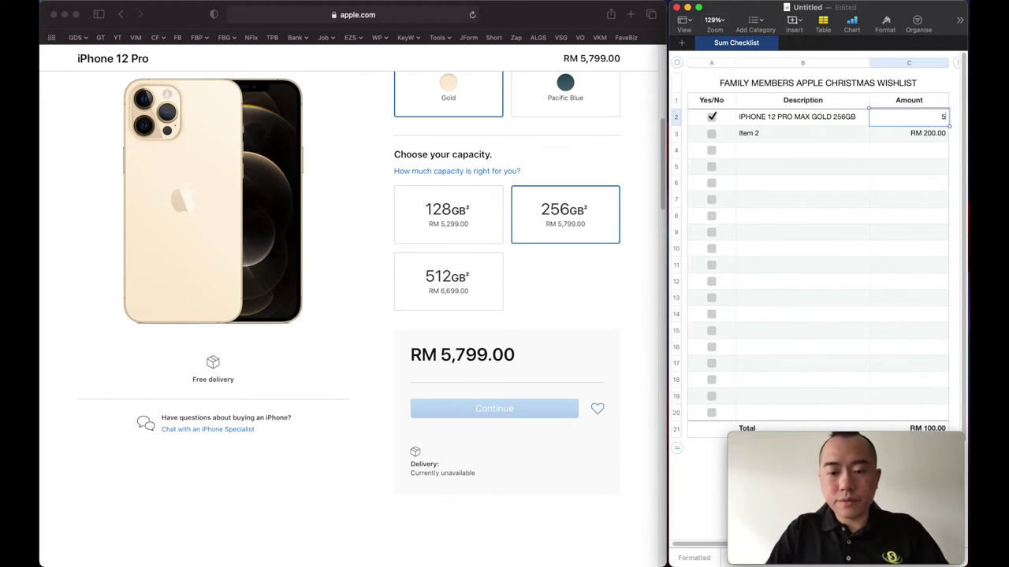
text(,799)
key(Return)
Fill row 3 with the same iPhone description and RM 5,799.00 copied from C2.
key(Left)
text(I)
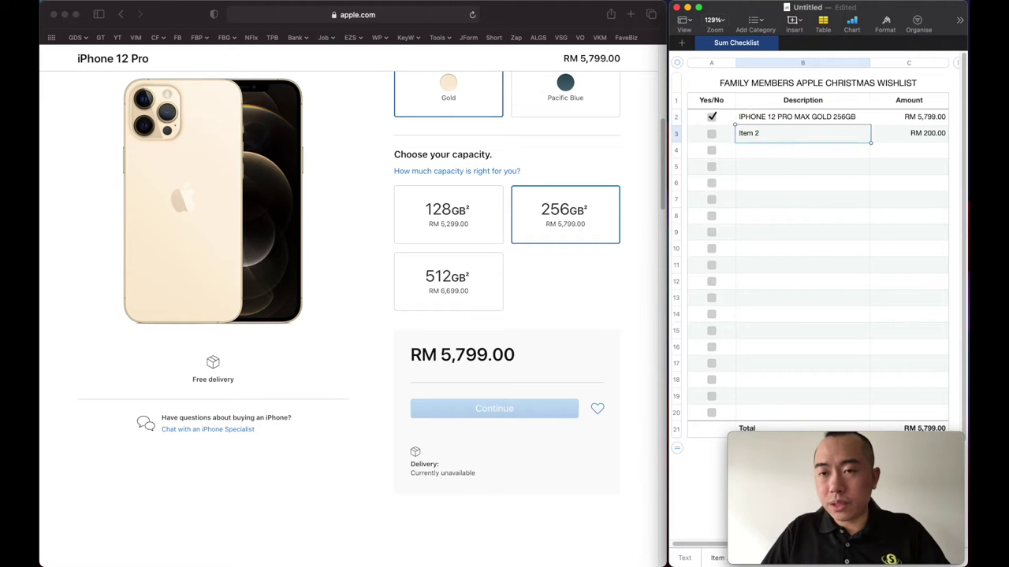
key(Return)
key(Up)
key(Right)
key(super+c)
key(Down)
key(super+v)
key(Down)
key(Left)
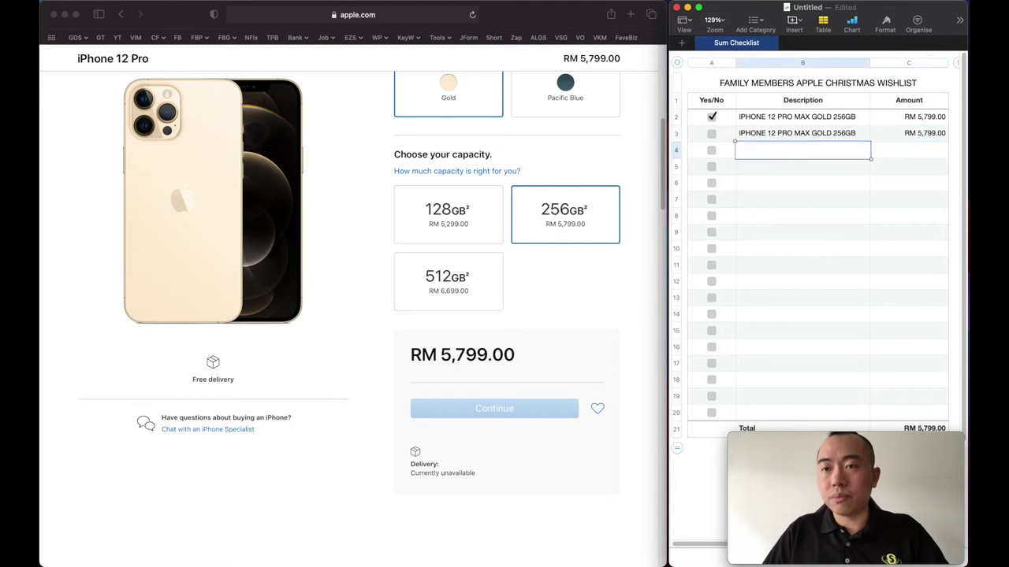
double_click(803, 181)
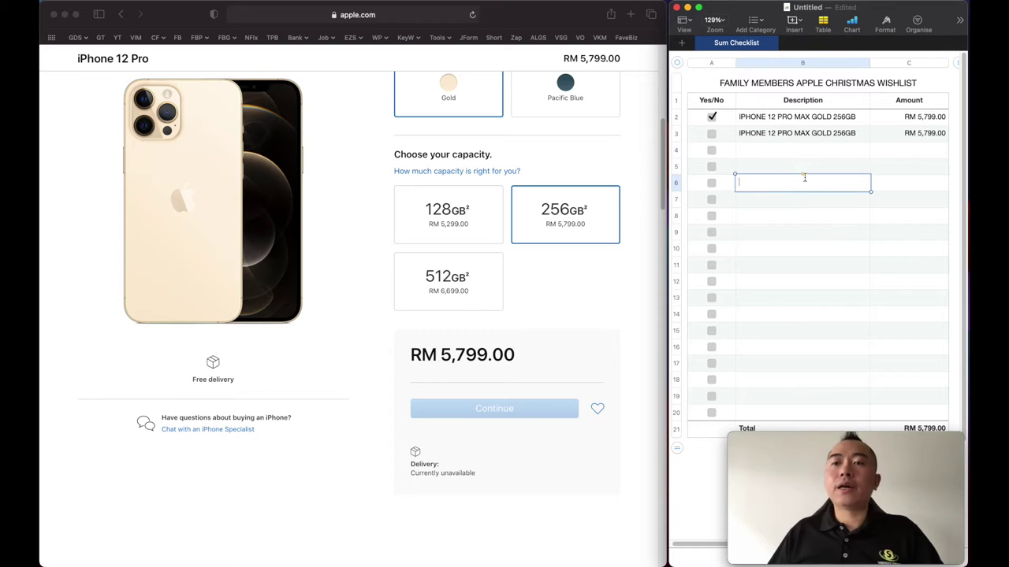
scroll(559, 264, up, 5)
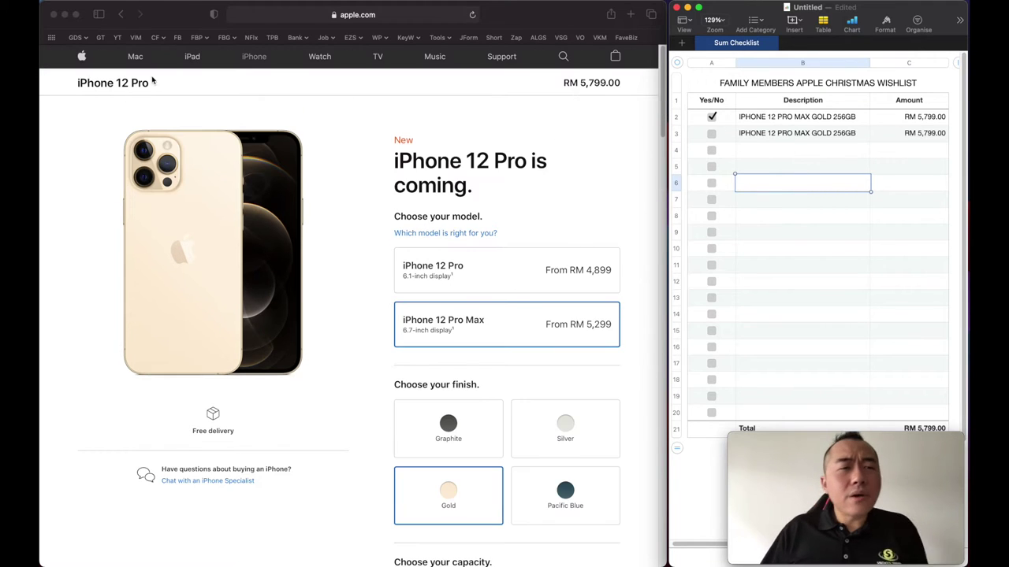
From iPhone 12 pricing, select the iPhone 12 mini, White finish and 128GB (RM 3,599.00).
click(253, 59)
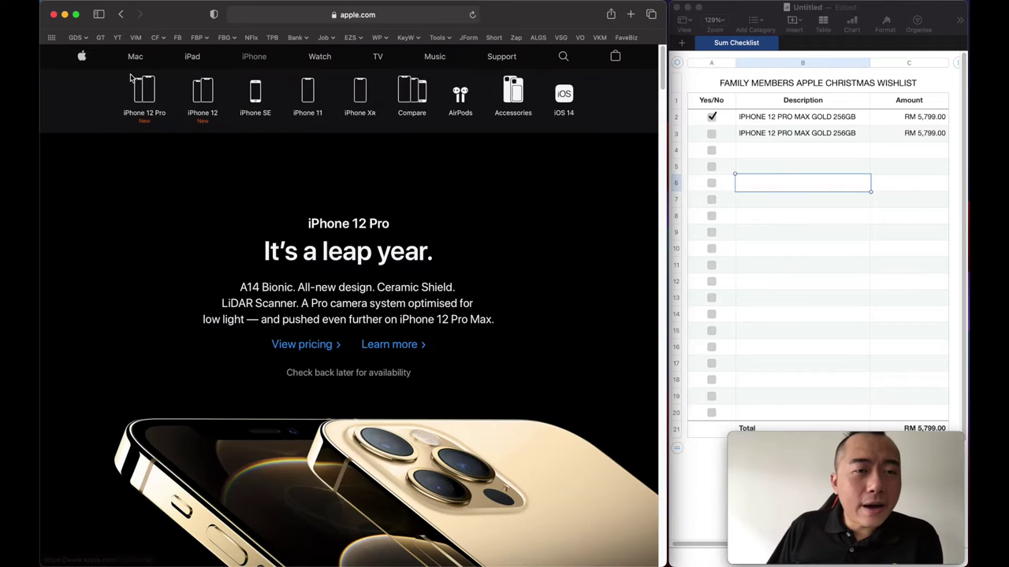
click(207, 93)
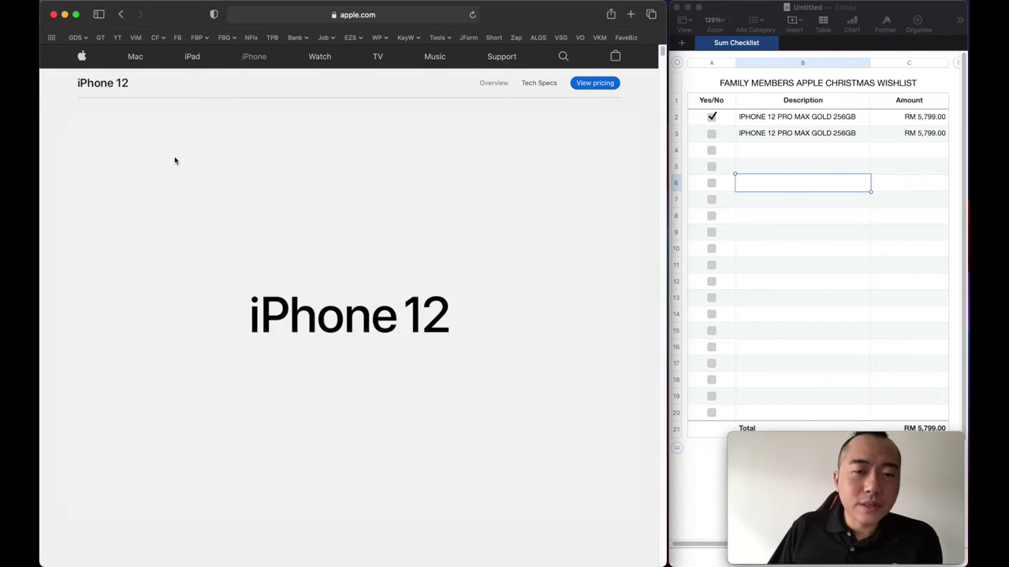
click(599, 86)
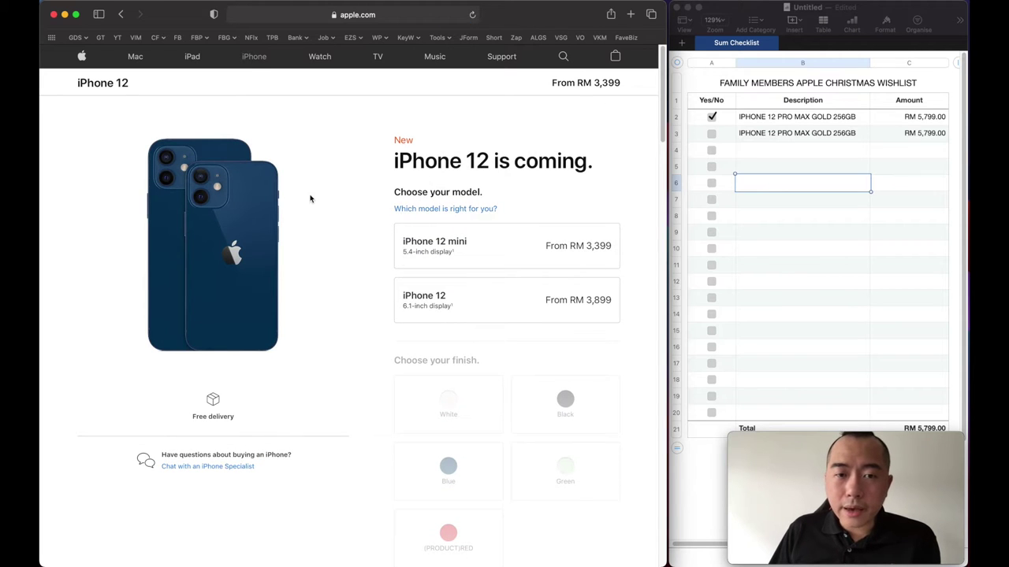
click(560, 230)
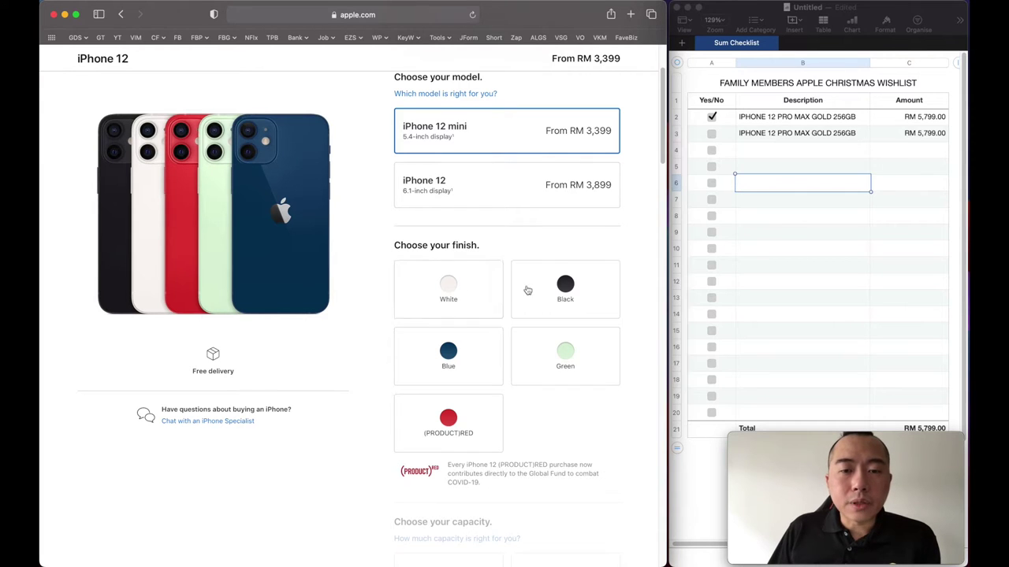
click(477, 290)
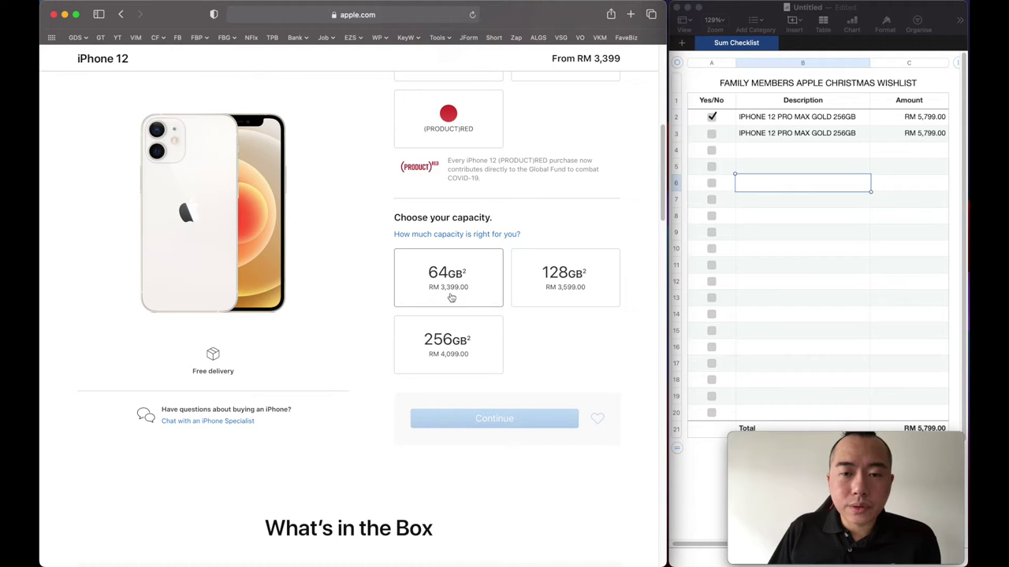
click(559, 276)
scroll(544, 271, down, 5)
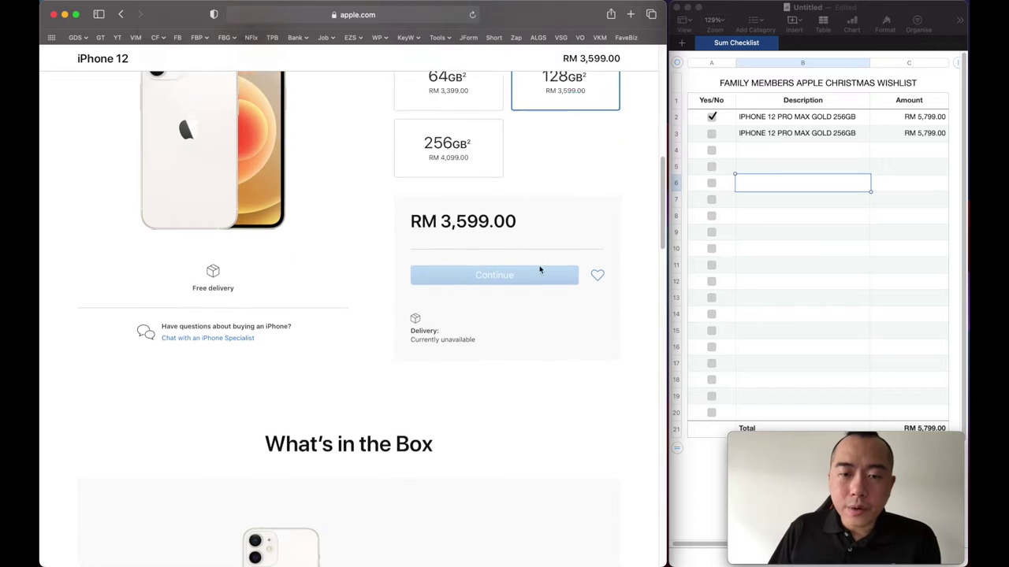
scroll(535, 295, up, 5)
scroll(535, 297, up, 10)
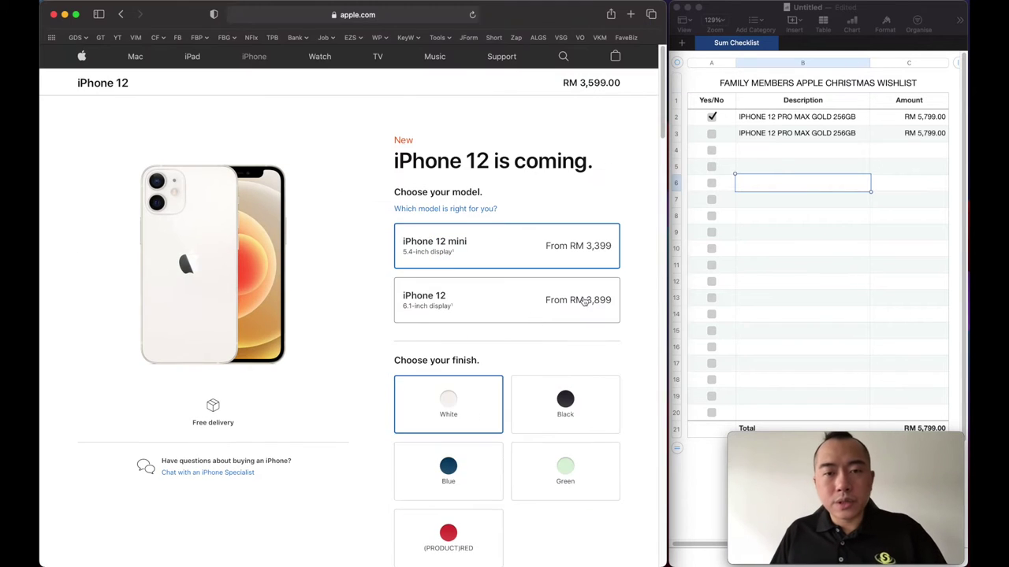
Enter Iphone 12 MINI 128GB at RM 3,599.00 in row 4.
click(775, 149)
click(775, 149)
text(Iphone)
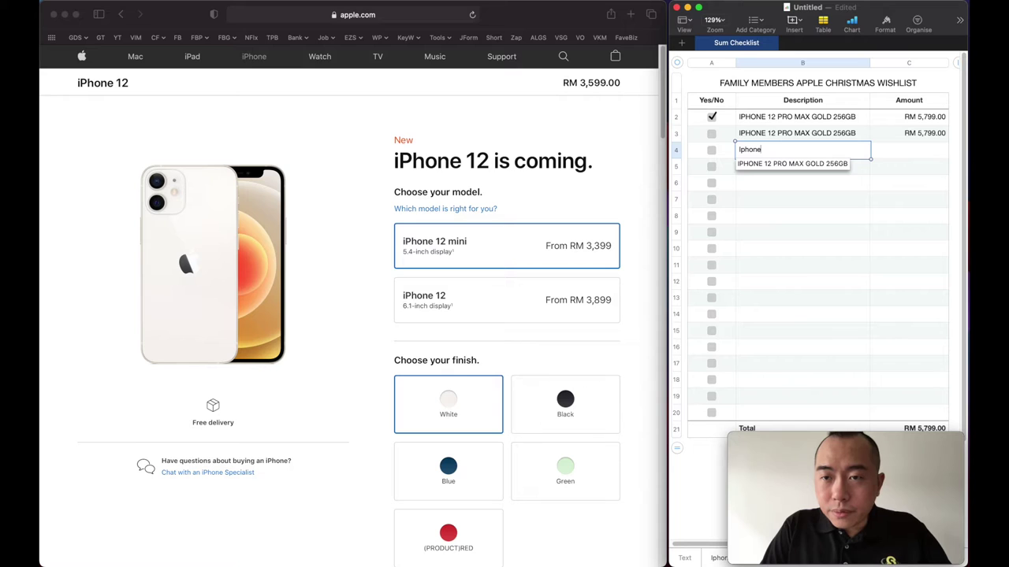
key(Escape)
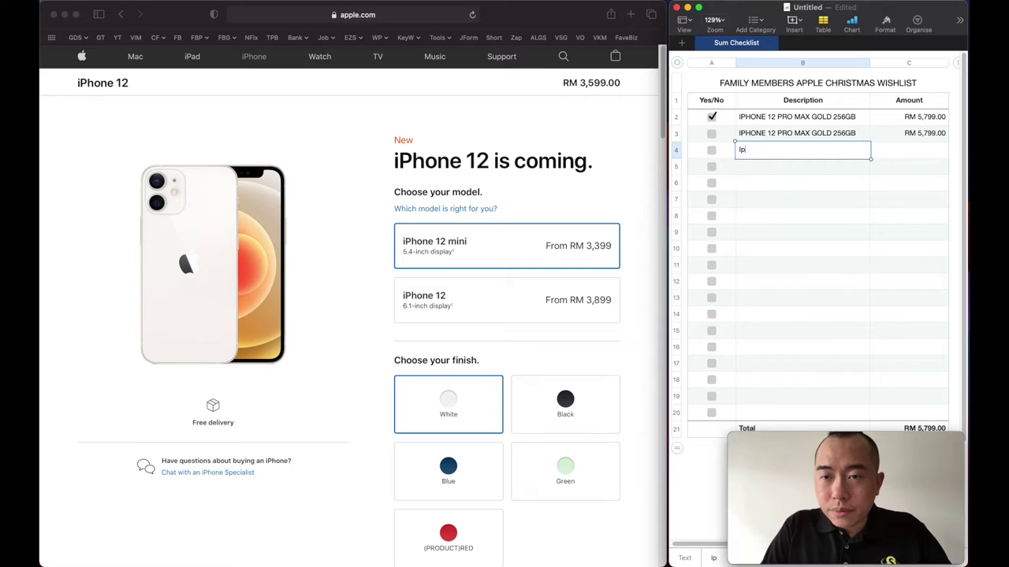
text(hone 12)
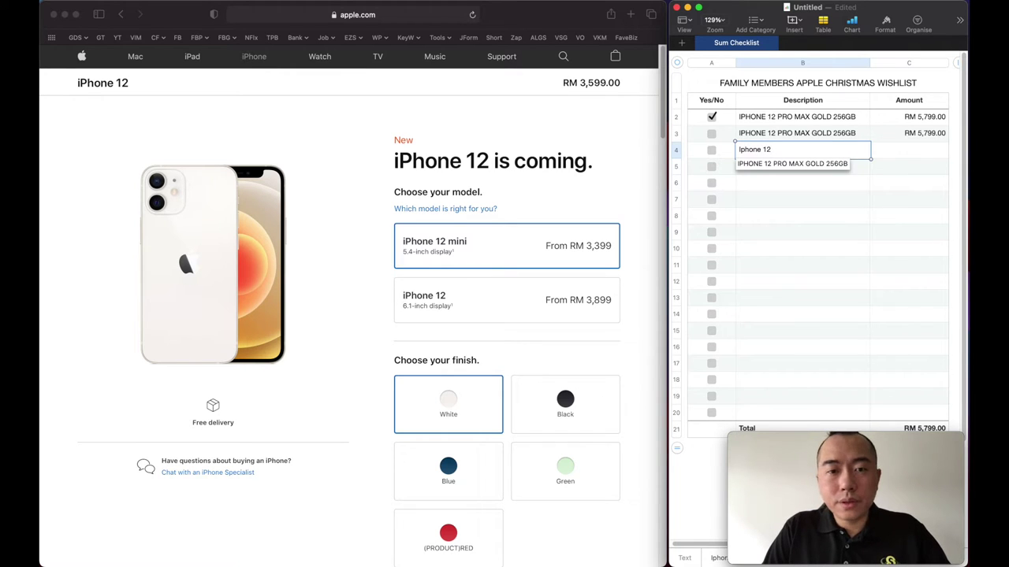
text( MINI)
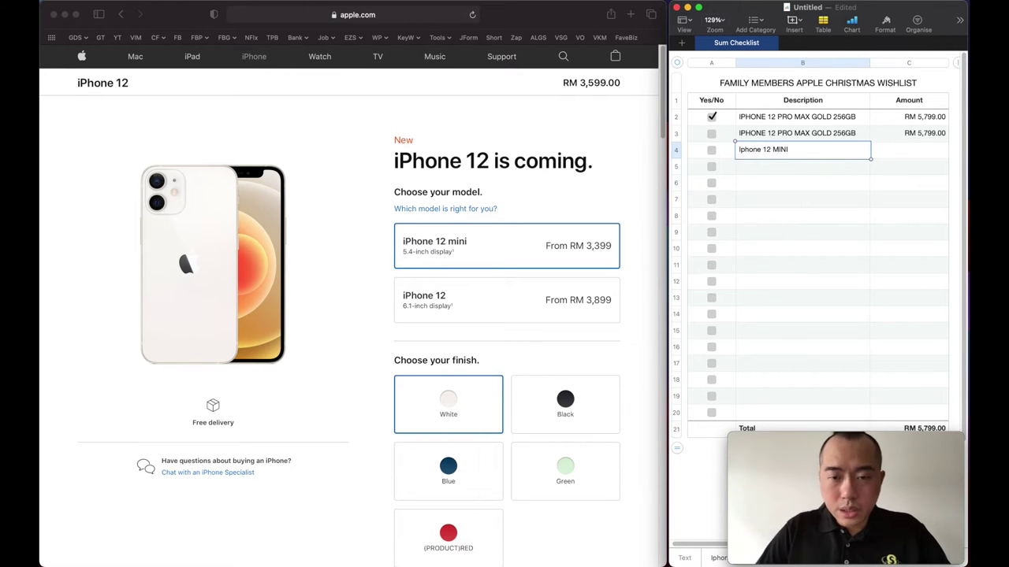
scroll(510, 295, down, 5)
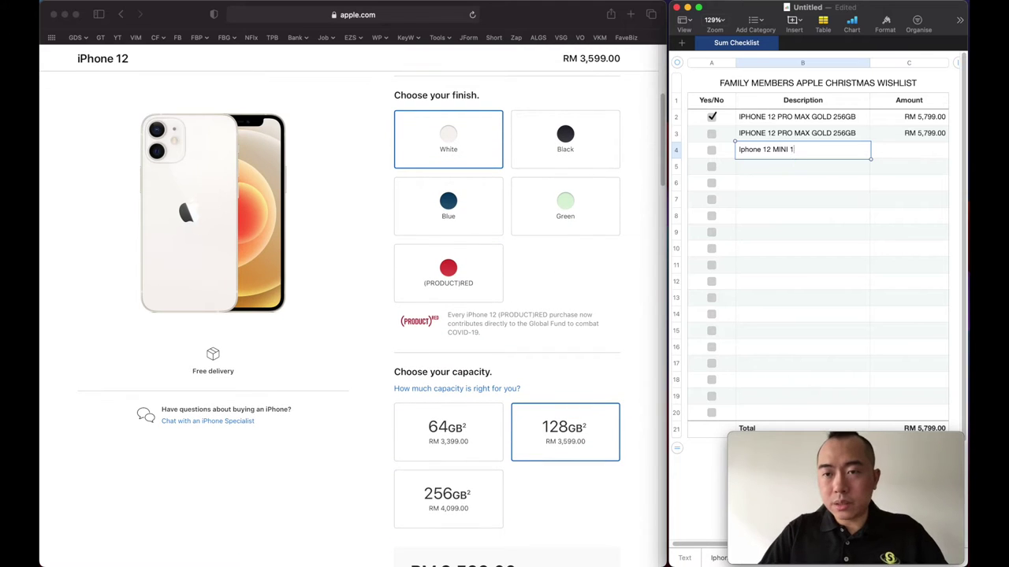
key(Tab)
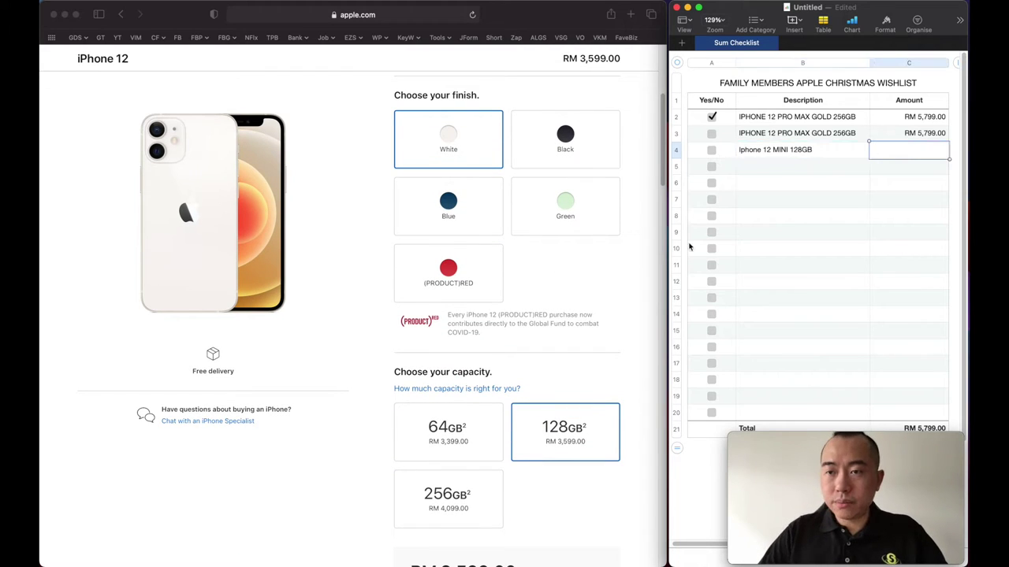
scroll(442, 364, down, 5)
text(3599)
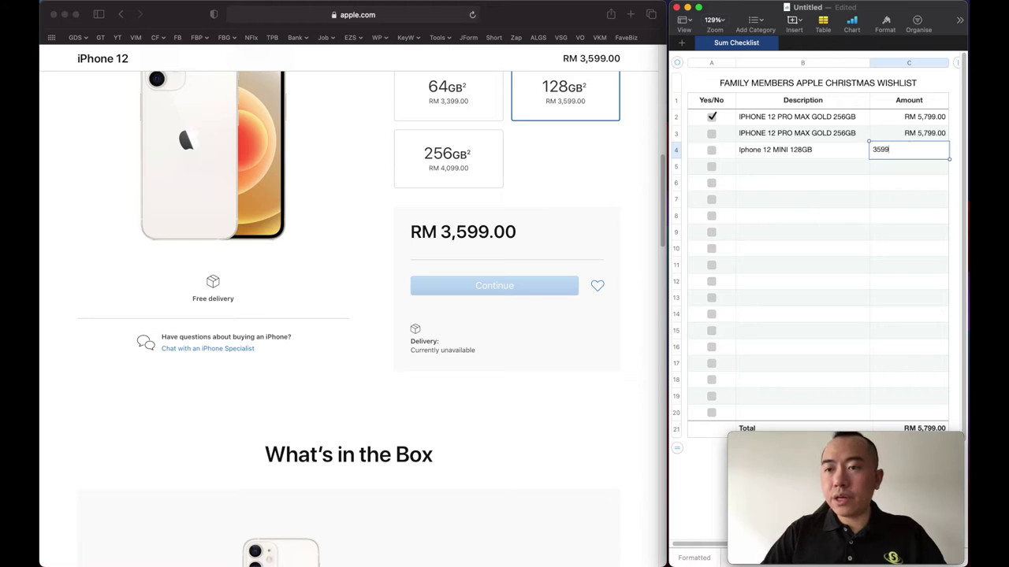
key(Return)
Copy row 4's description and amount into row 5.
key(Up)
key(shift+Right)
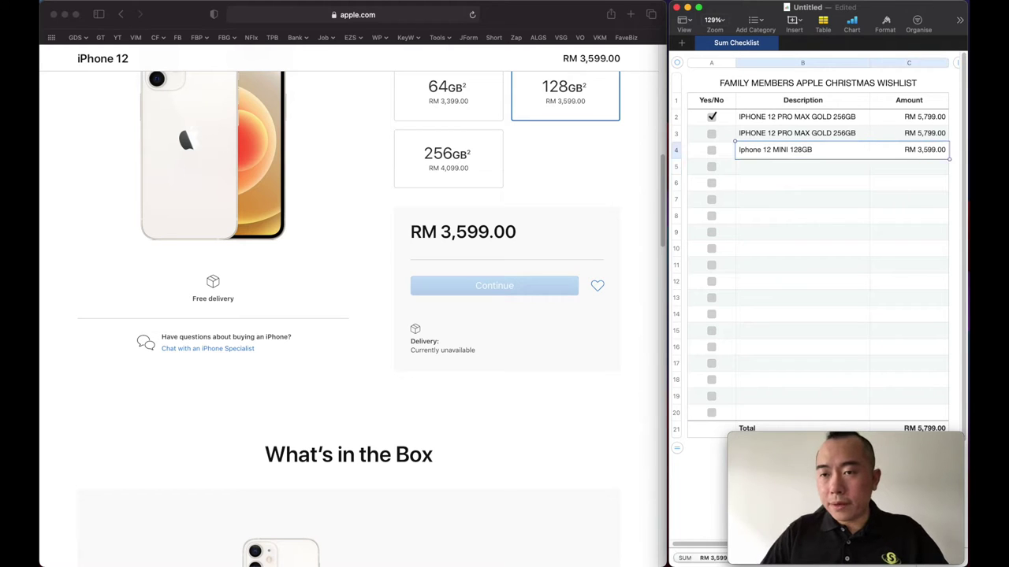
key(super+c)
key(Down)
key(super+v)
key(Down)
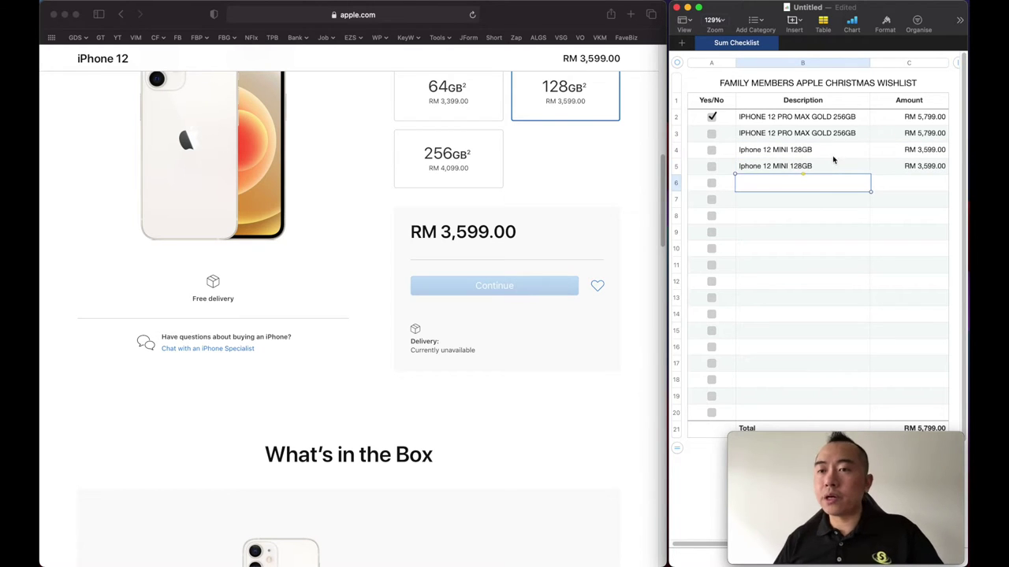
Tick the Yes/No checkboxes for rows 3, 4 and 5.
scroll(425, 335, up, 10)
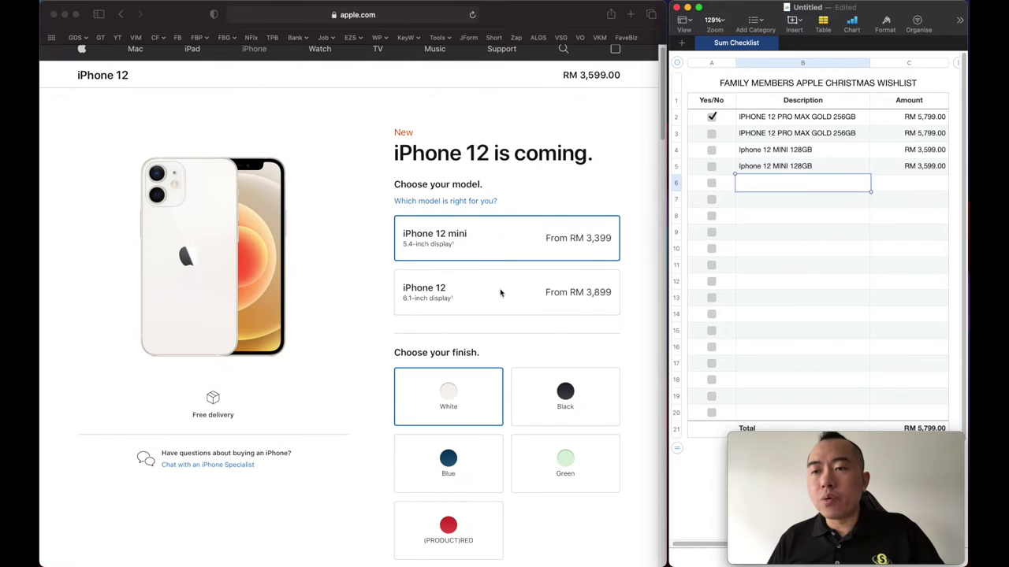
scroll(912, 410, down, 3)
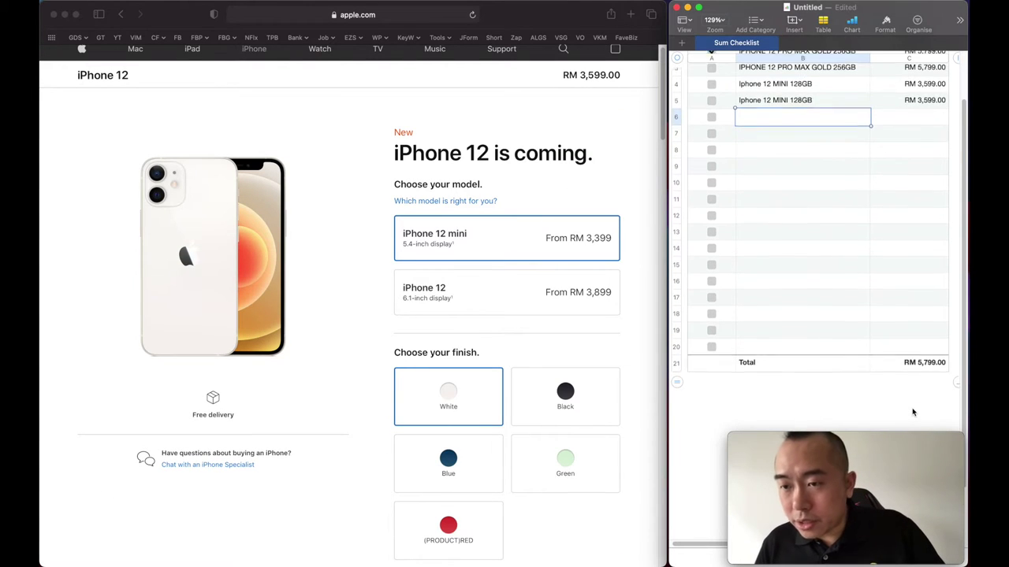
scroll(918, 361, up, 2)
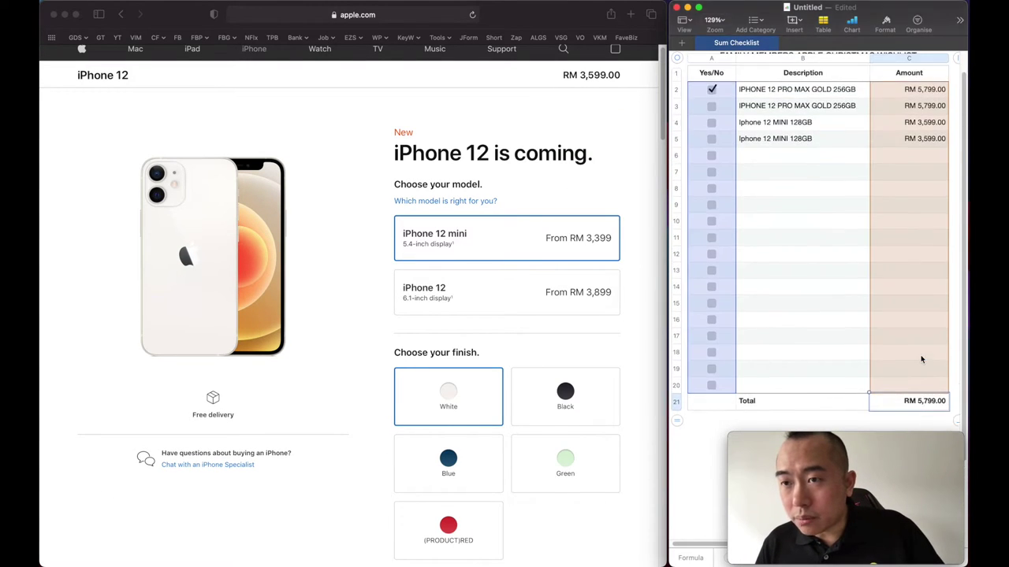
click(816, 288)
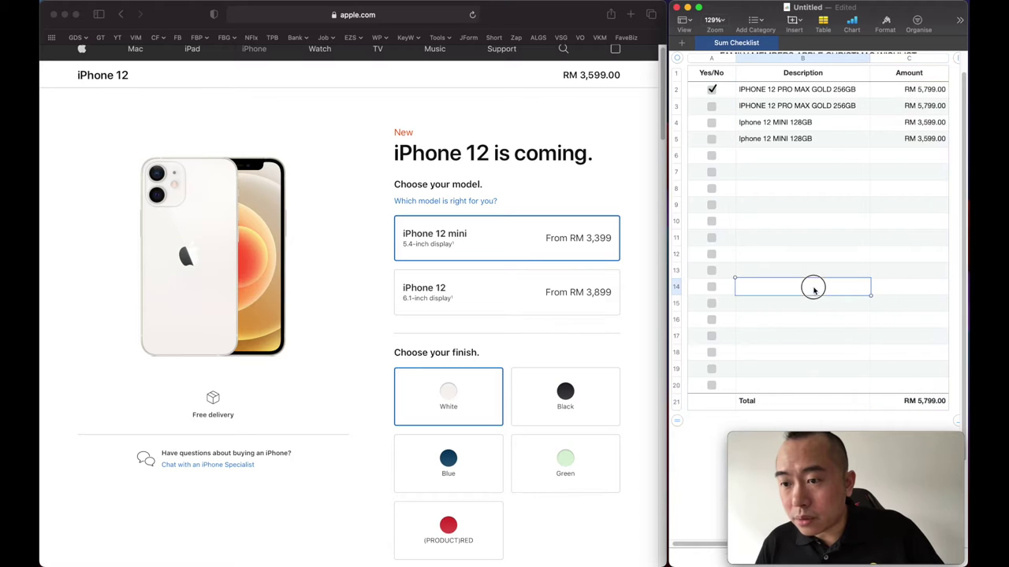
click(712, 106)
click(712, 122)
click(712, 140)
click(819, 286)
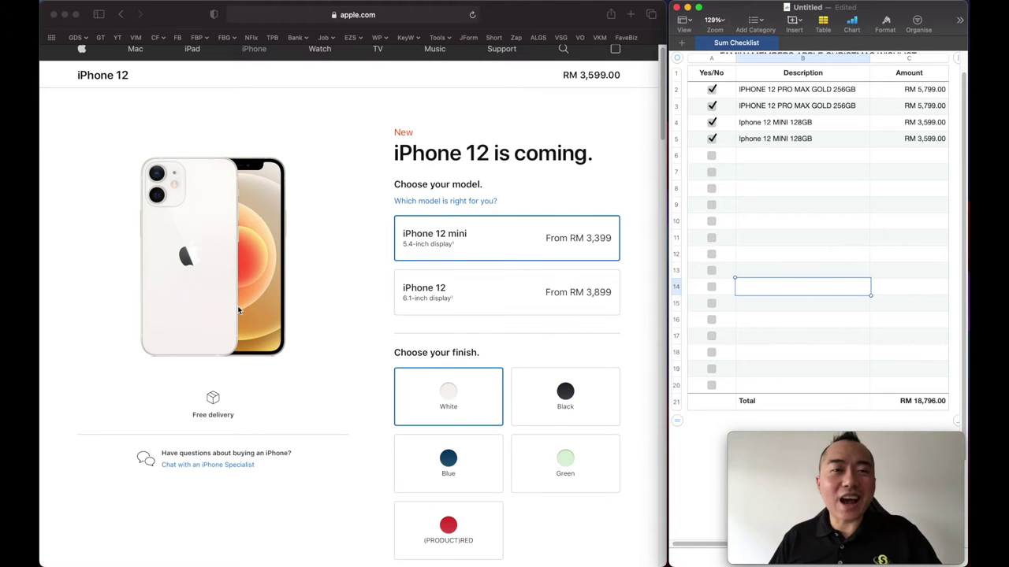
scroll(239, 312, up, 1)
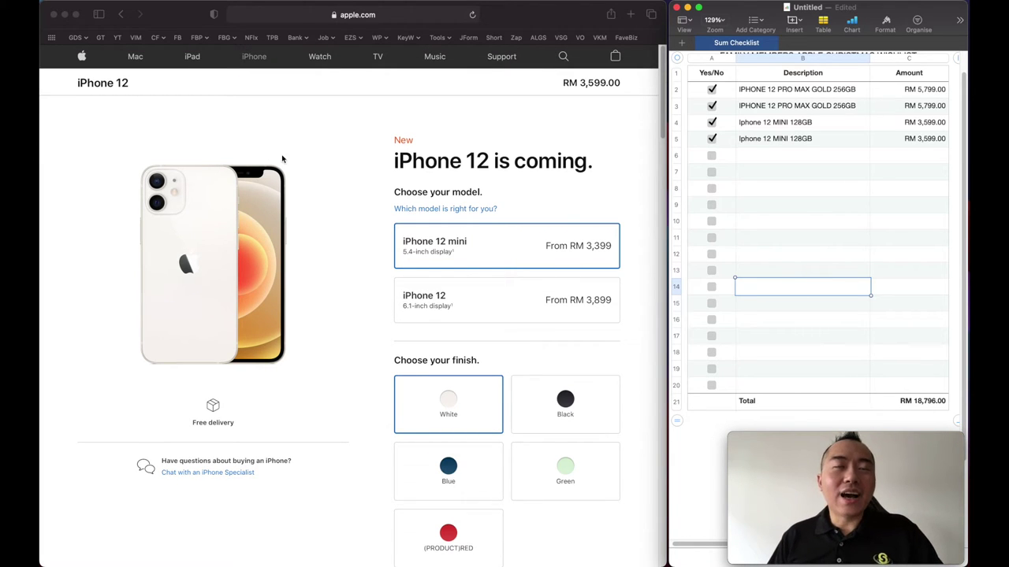
Go from the Watch section through Apple Watch SE to its Buy page.
click(325, 57)
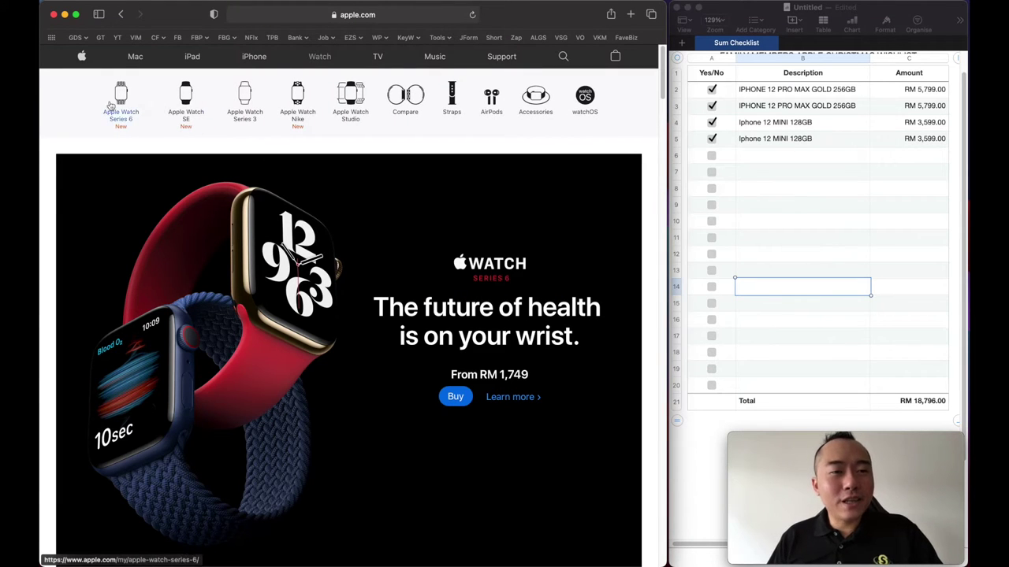
click(177, 101)
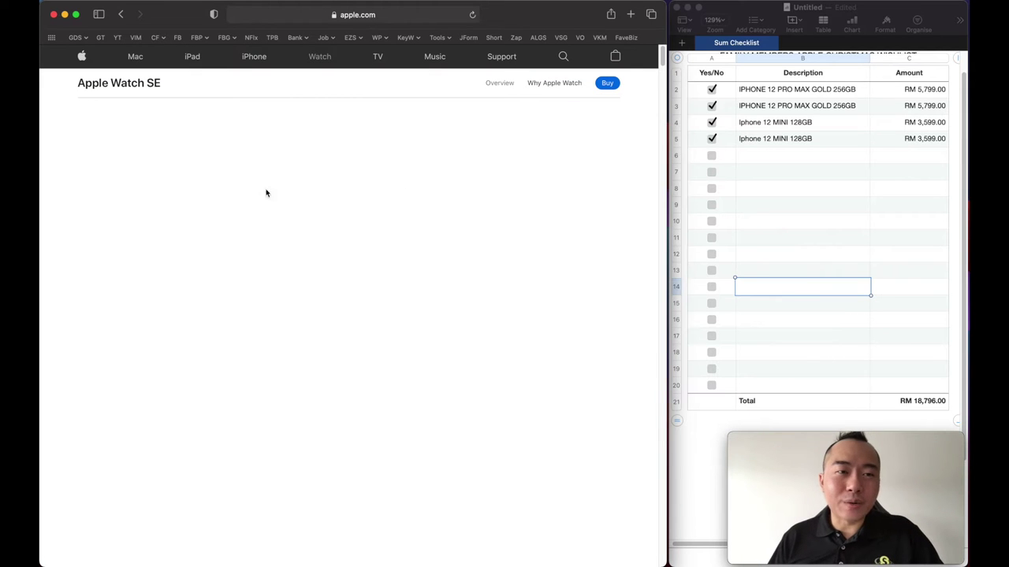
click(607, 85)
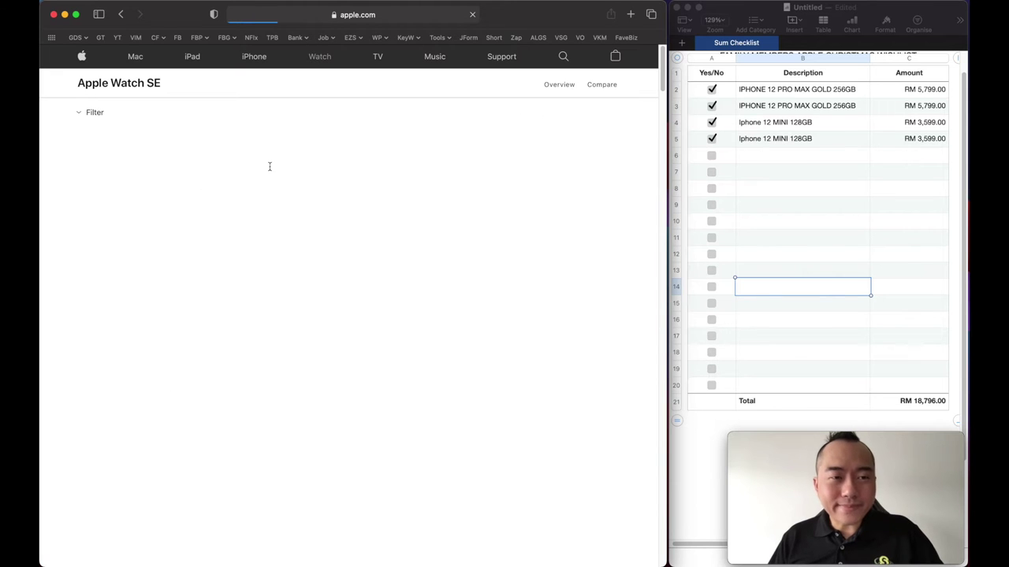
Enter APPLE WATCH SE with its price RM 1,199.00 in row 6.
scroll(225, 333, down, 3)
scroll(229, 334, up, 3)
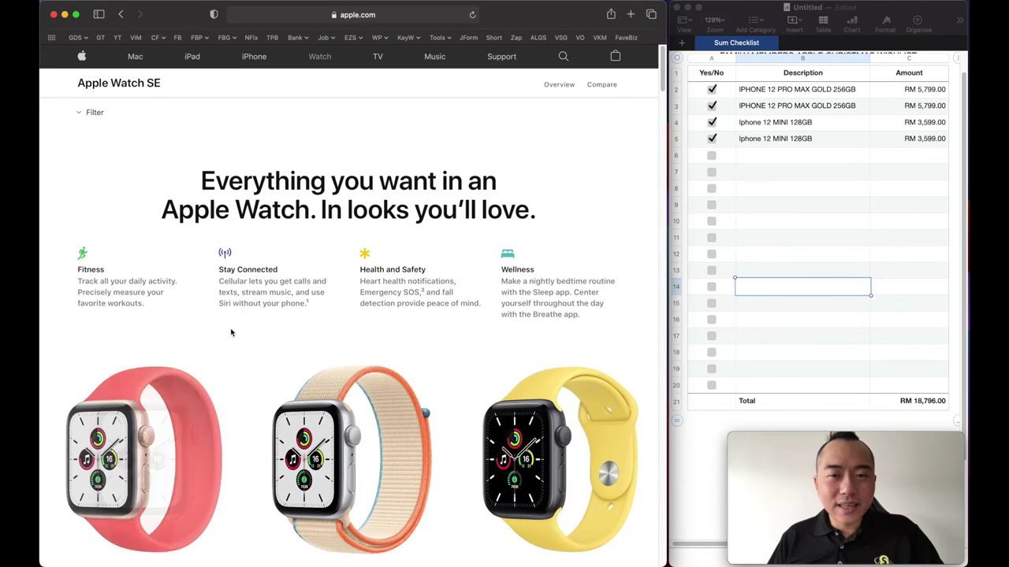
scroll(461, 267, down, 5)
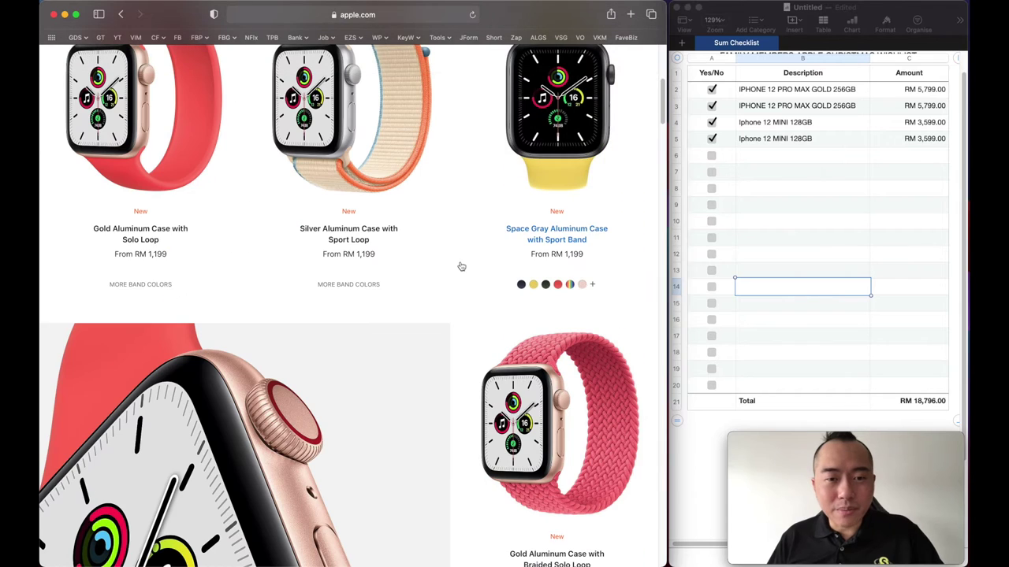
scroll(457, 270, down, 1)
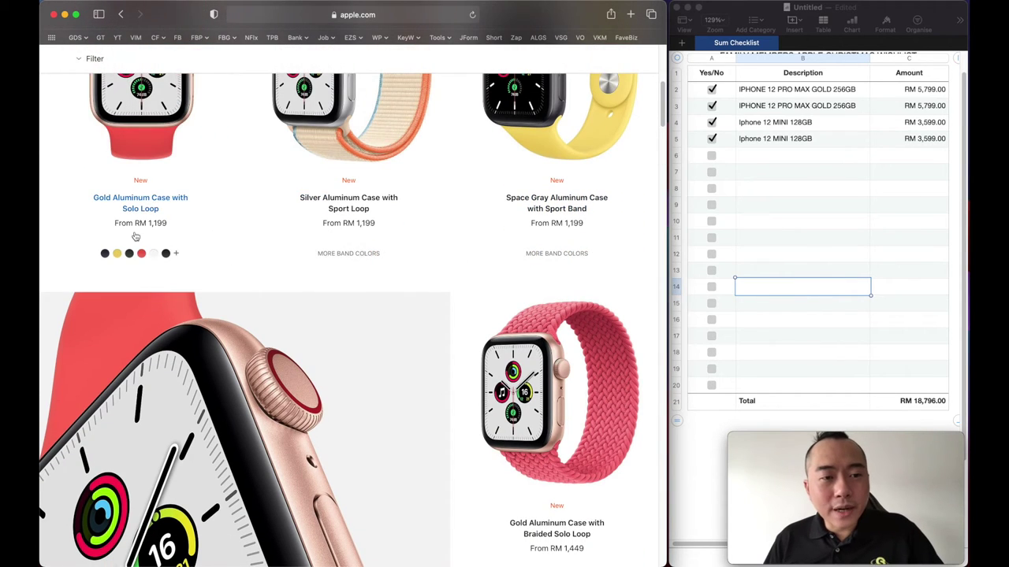
scroll(136, 238, up, 5)
click(786, 158)
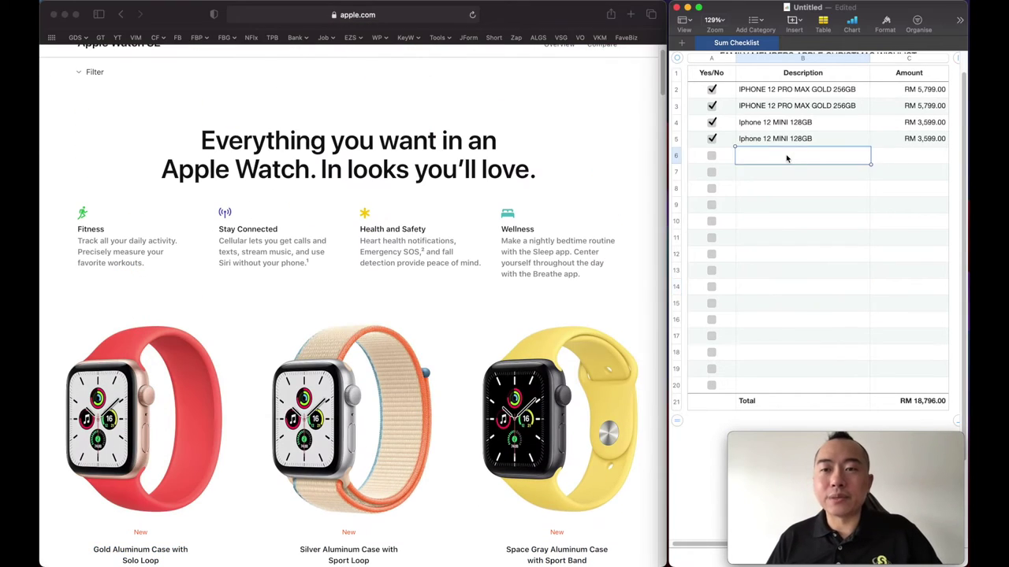
text(APPL)
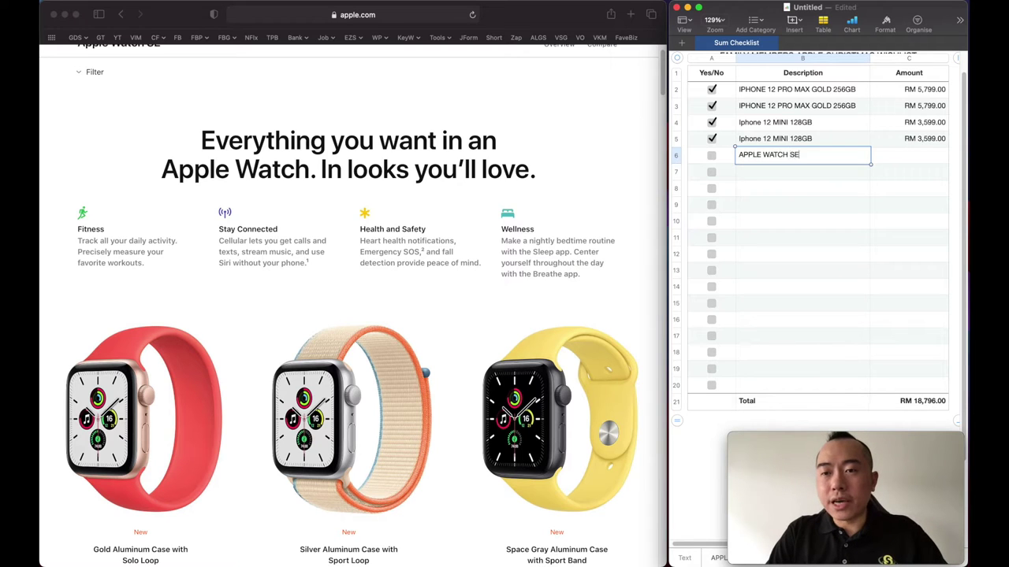
text(E WATCH SE)
key(Tab)
text(111)
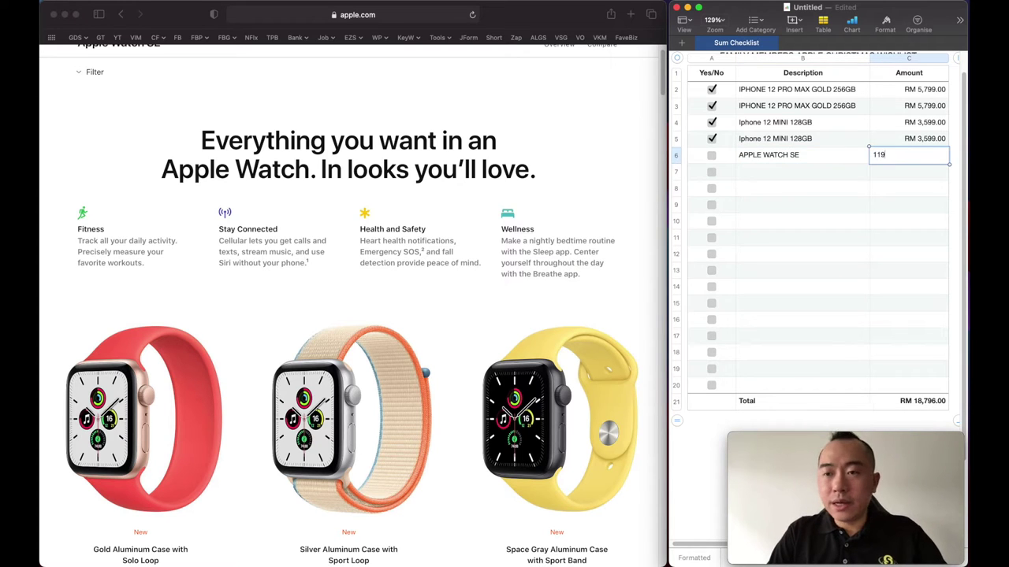
text(9)
key(Return)
Copy row 6's Apple Watch SE entry into row 7.
key(Up)
key(shift+Right)
key(super+c)
key(Down)
key(super+v)
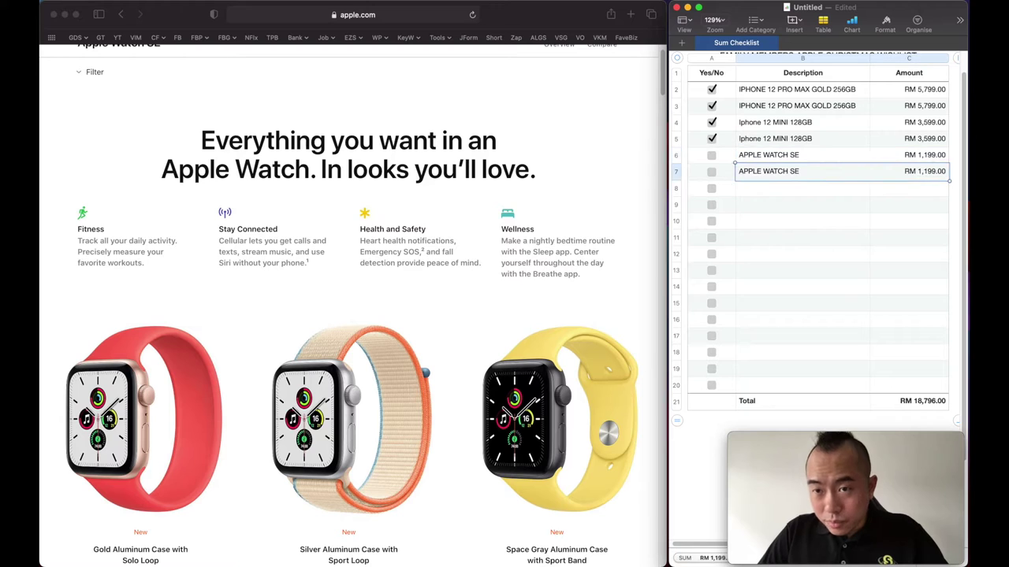
key(Down)
scroll(251, 197, up, 2)
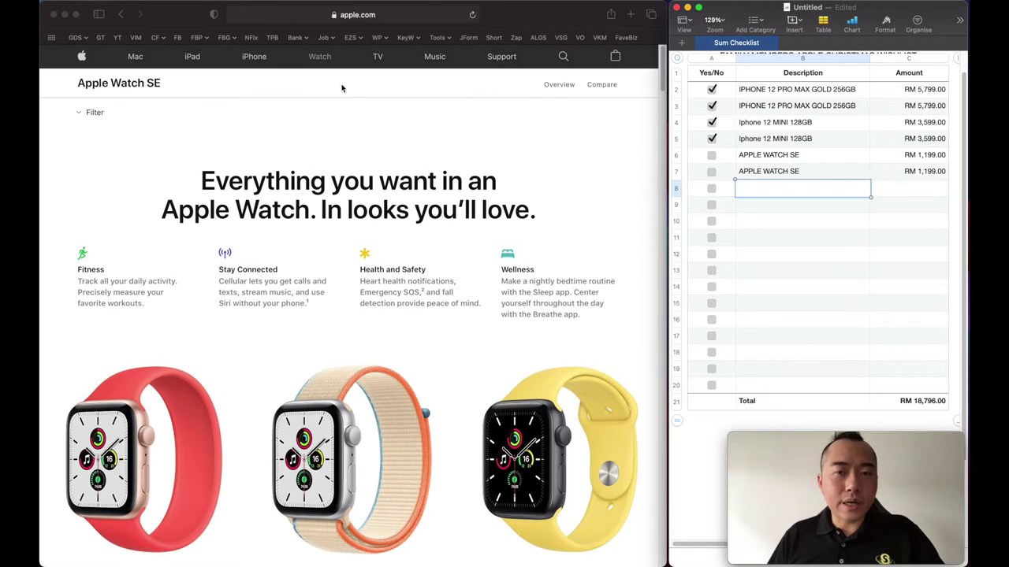
Open the Apple Watch Series 6 buying page and show its filter options.
click(319, 56)
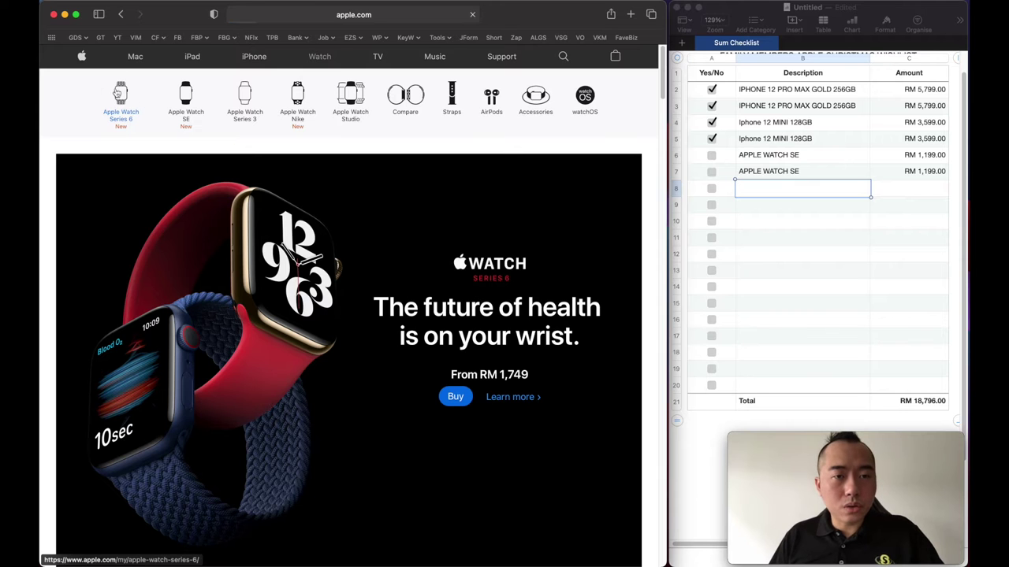
click(118, 93)
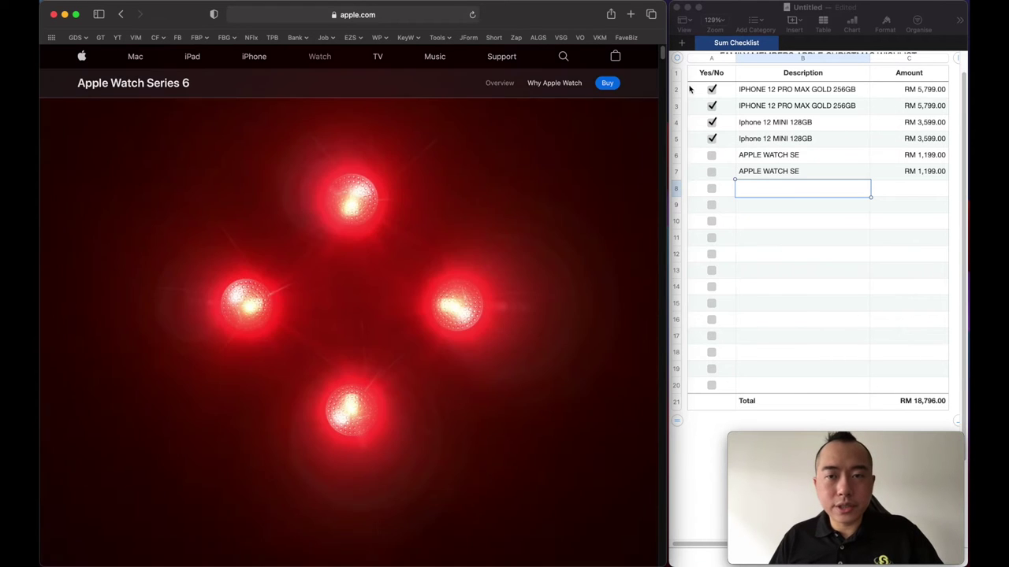
click(605, 83)
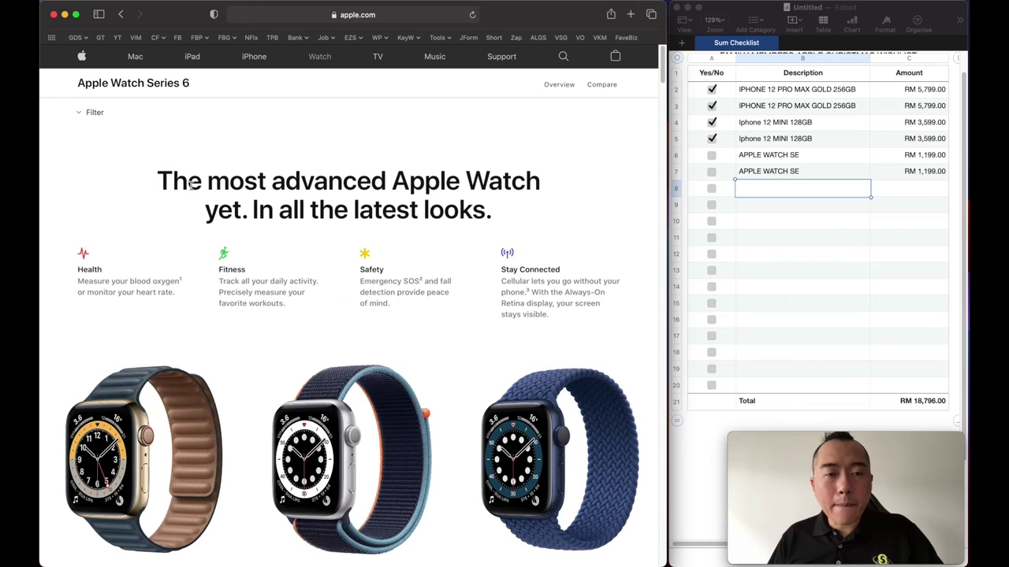
click(84, 112)
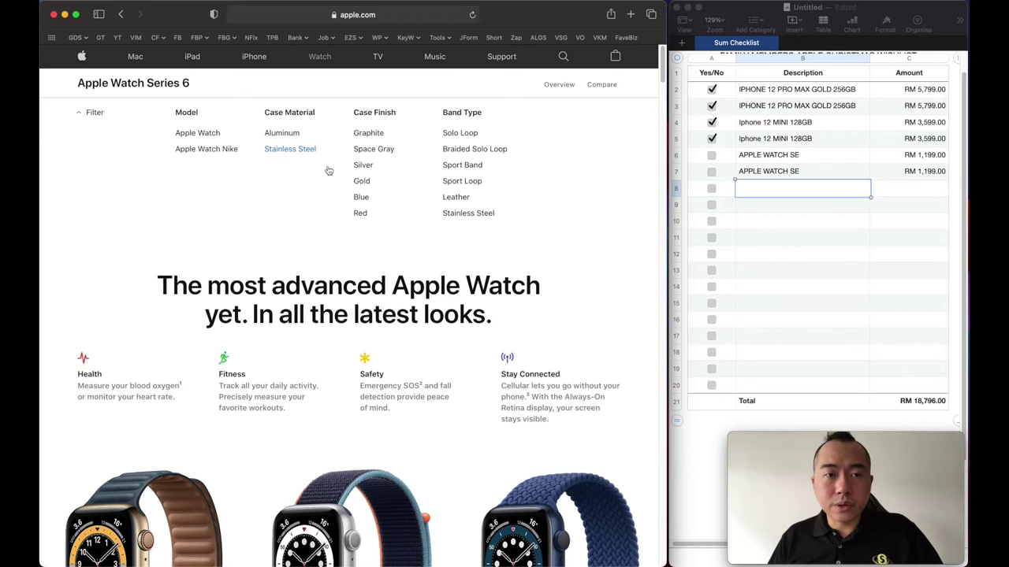
Filter to Stainless Steel case, Gold finish and Milanese Loop, from RM 3,249.
click(304, 154)
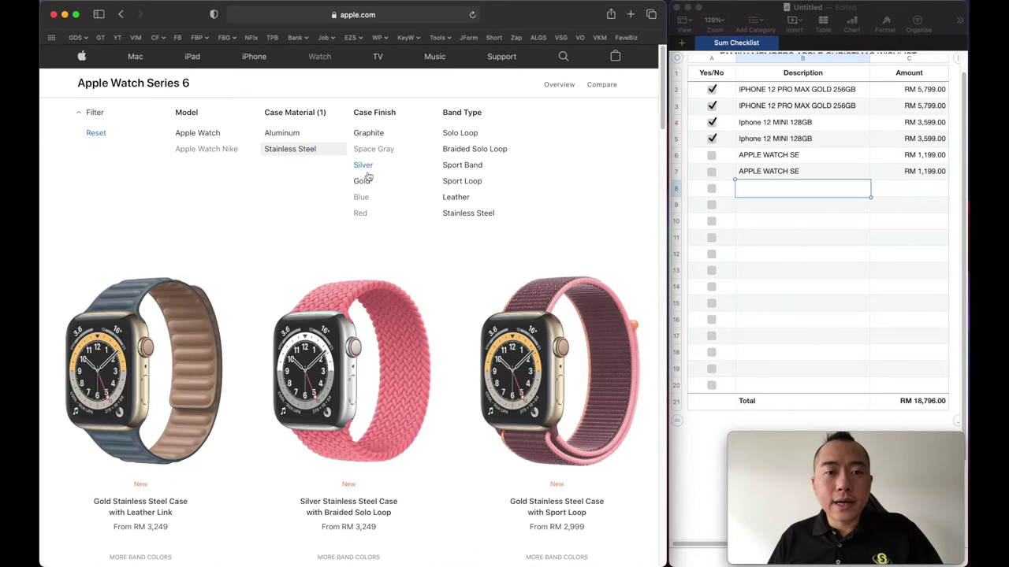
click(360, 180)
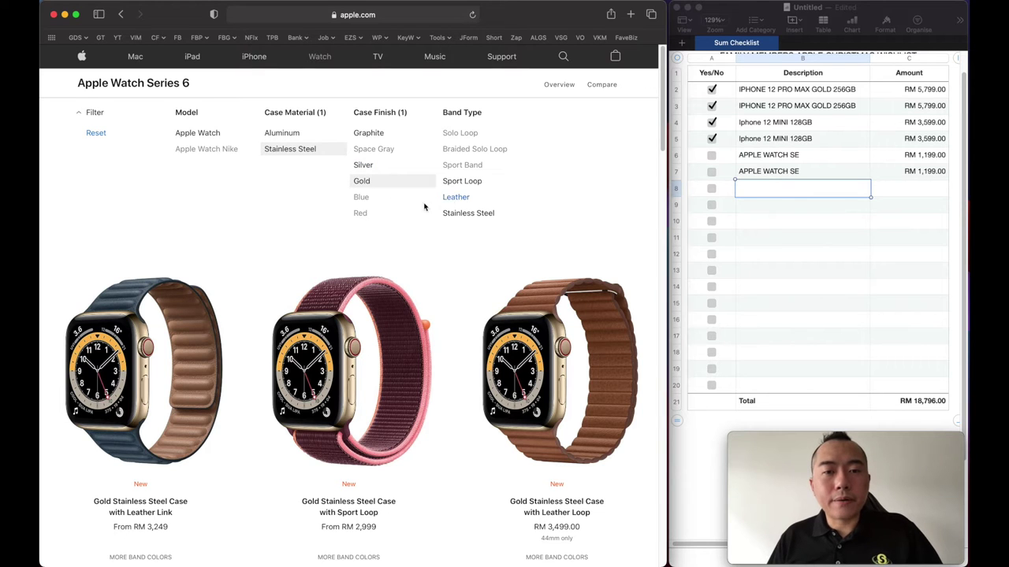
scroll(448, 232, down, 2)
scroll(446, 240, up, 1)
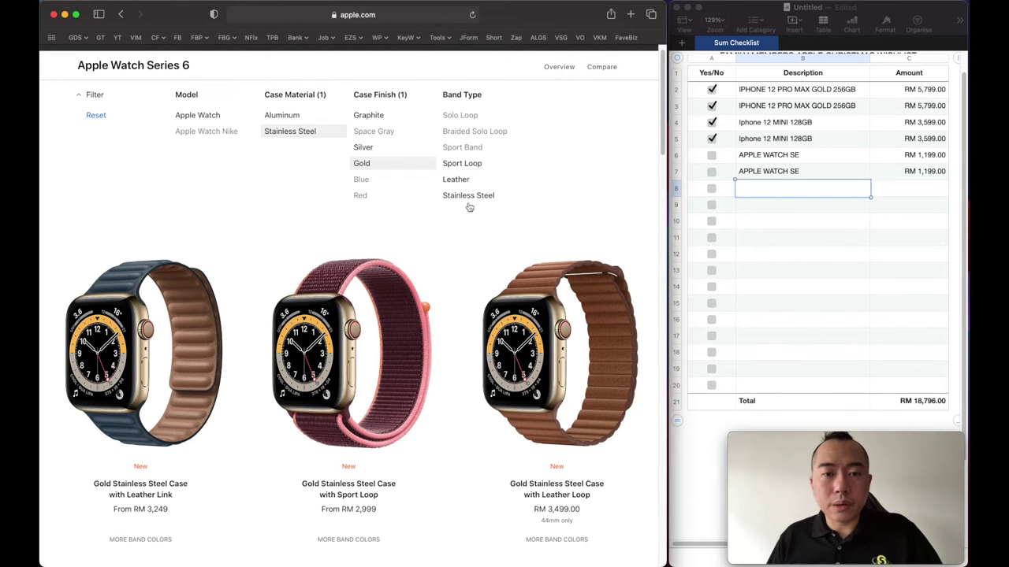
click(475, 197)
scroll(240, 337, down, 5)
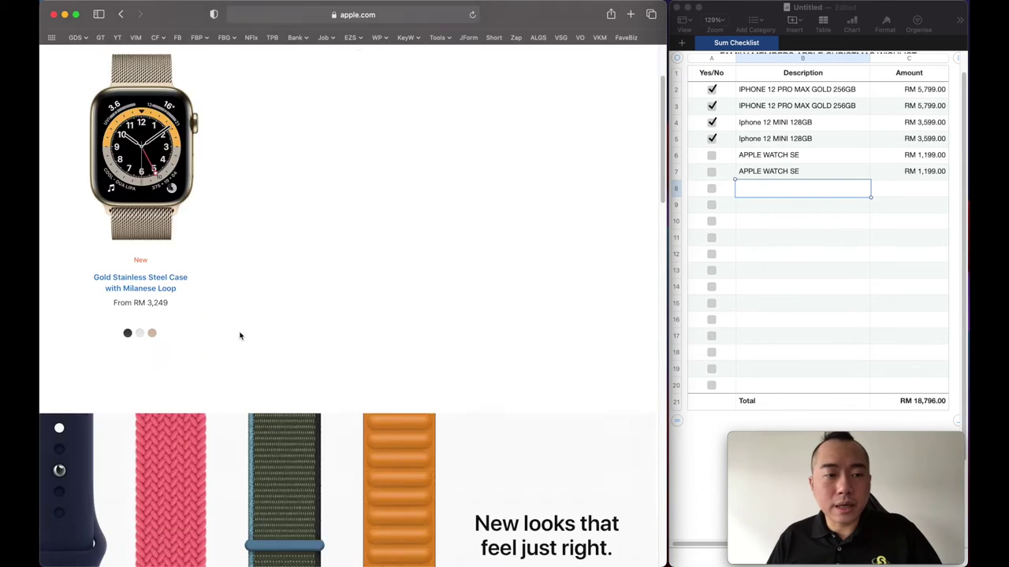
scroll(240, 337, up, 3)
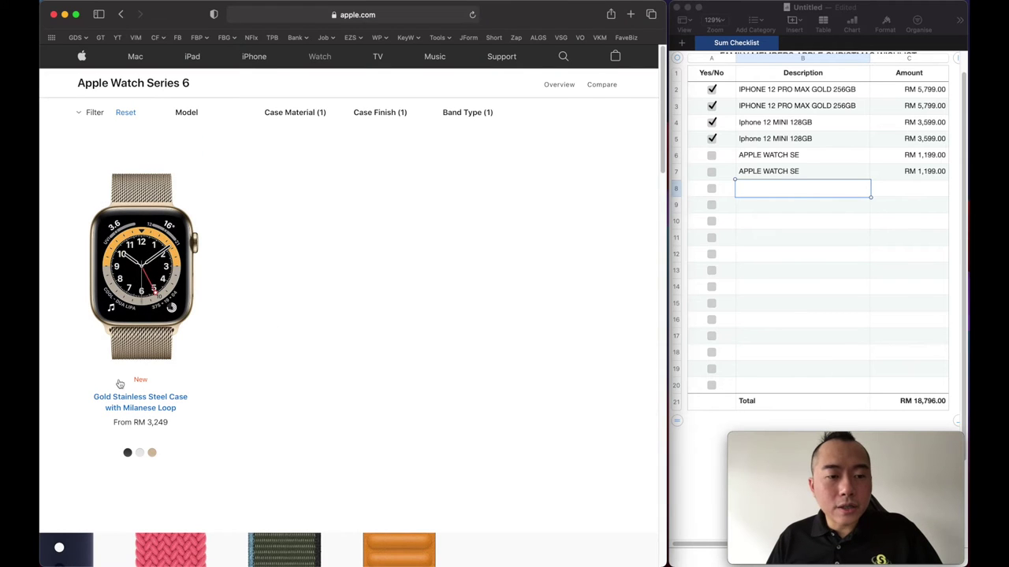
click(764, 197)
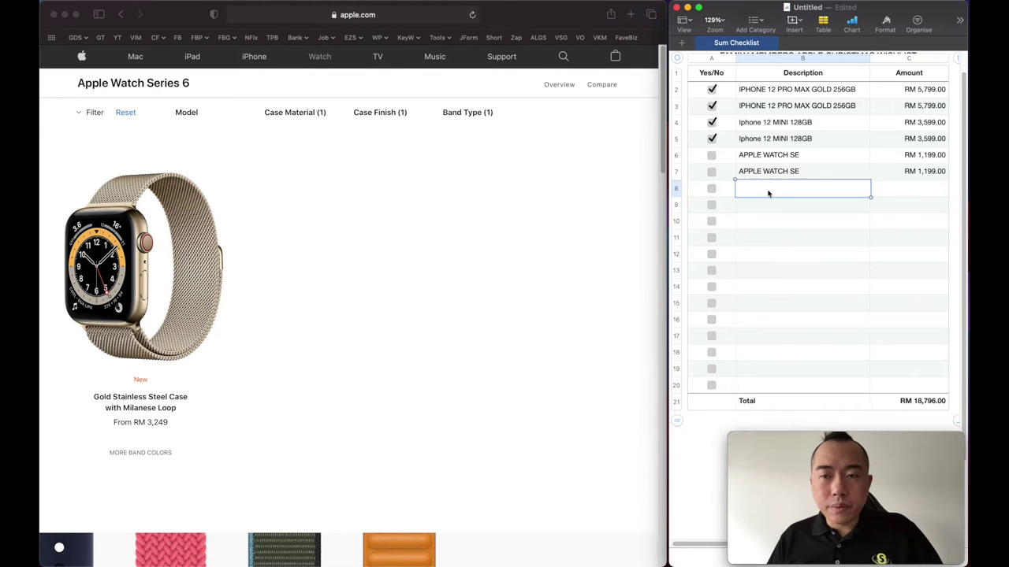
Enter APPLE WATCH 6 STAINLESS GOLD at RM 3,249.00 in row 8 and paste it into row 9.
text(APPLE WAT)
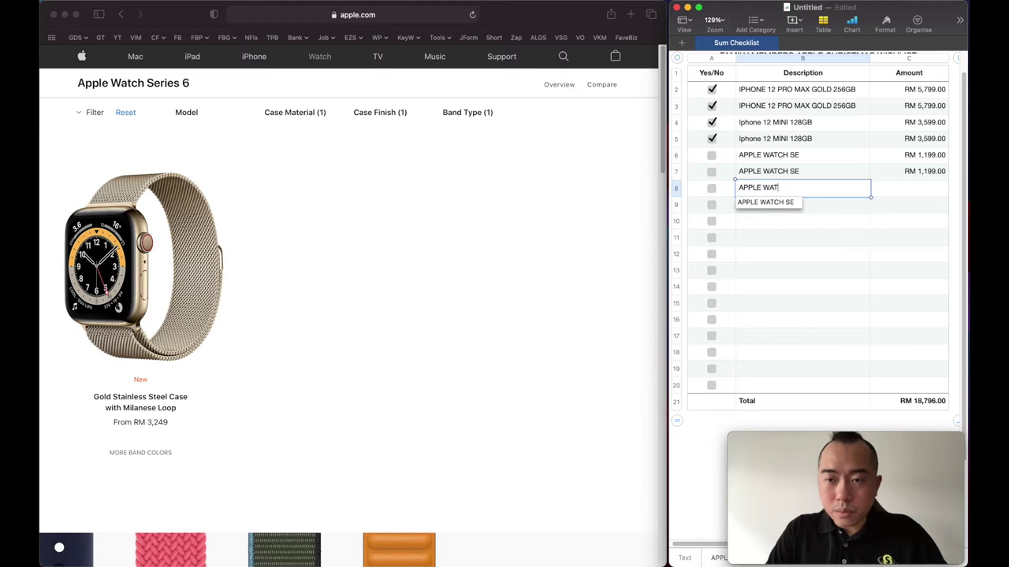
text(CH 6 ST)
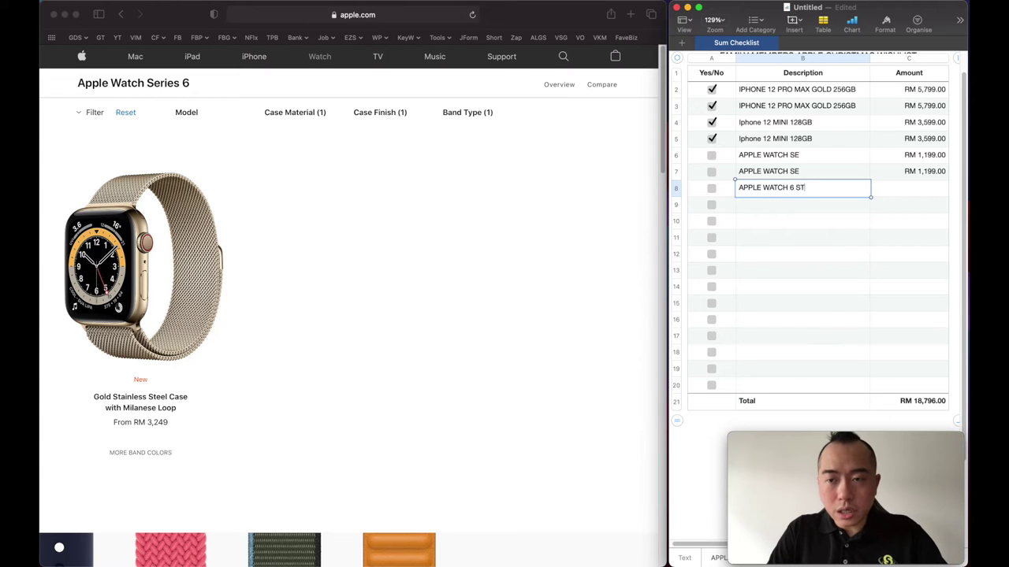
text(AINLESS GOLD)
key(Tab)
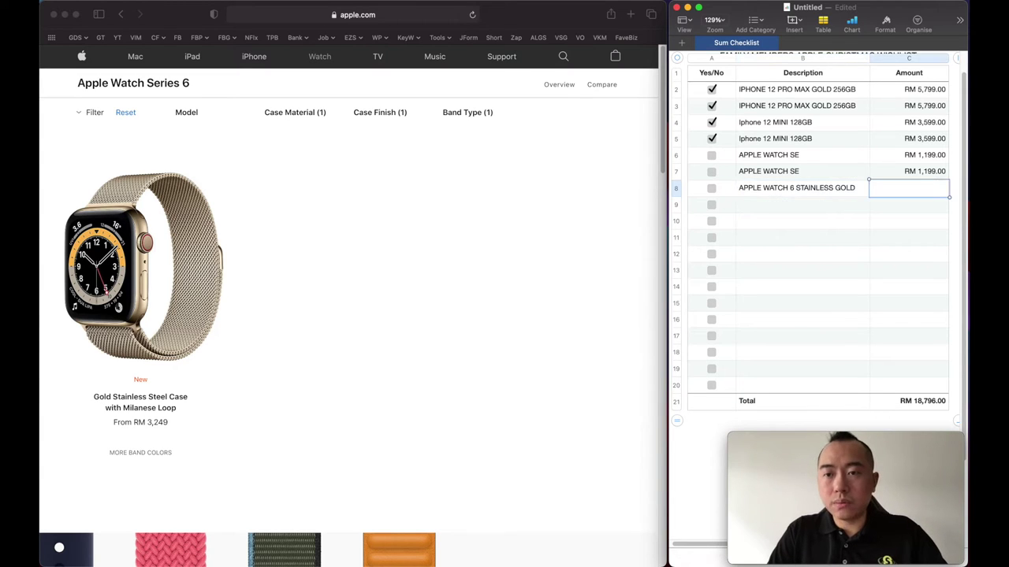
text(3249)
key(Return)
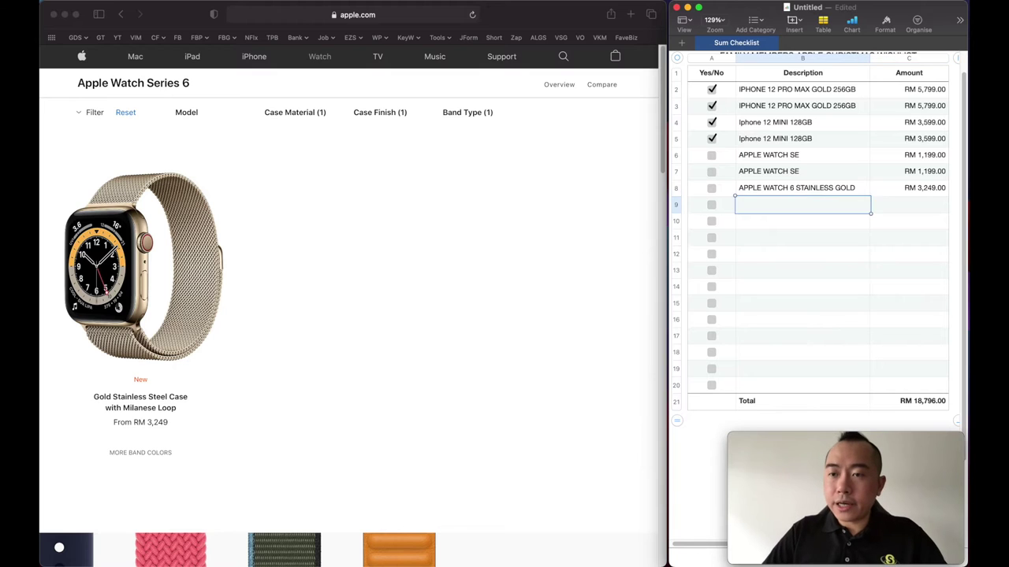
key(super+v)
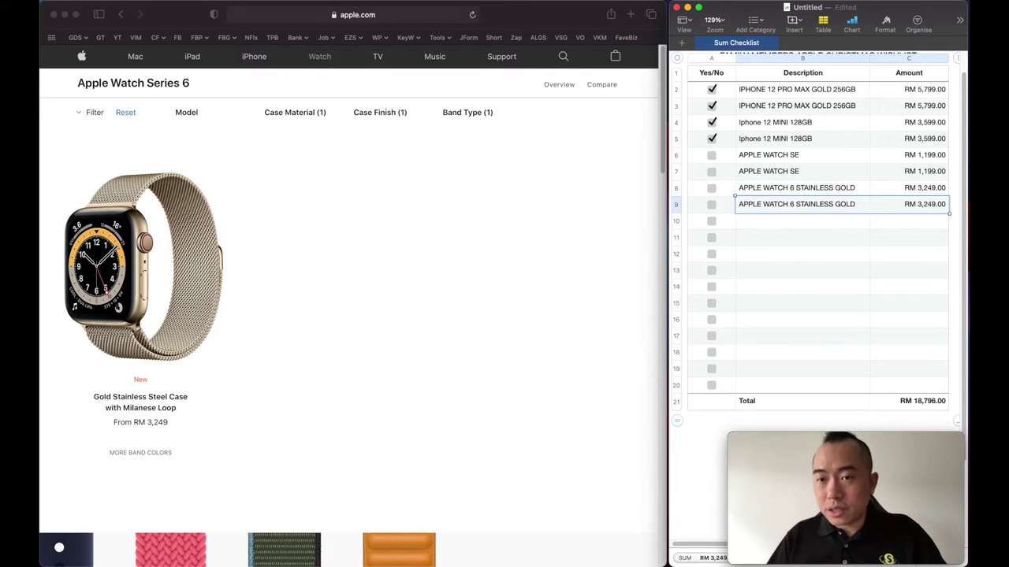
Tick the checkboxes for the watch items in rows 6 through 9.
click(711, 156)
click(710, 178)
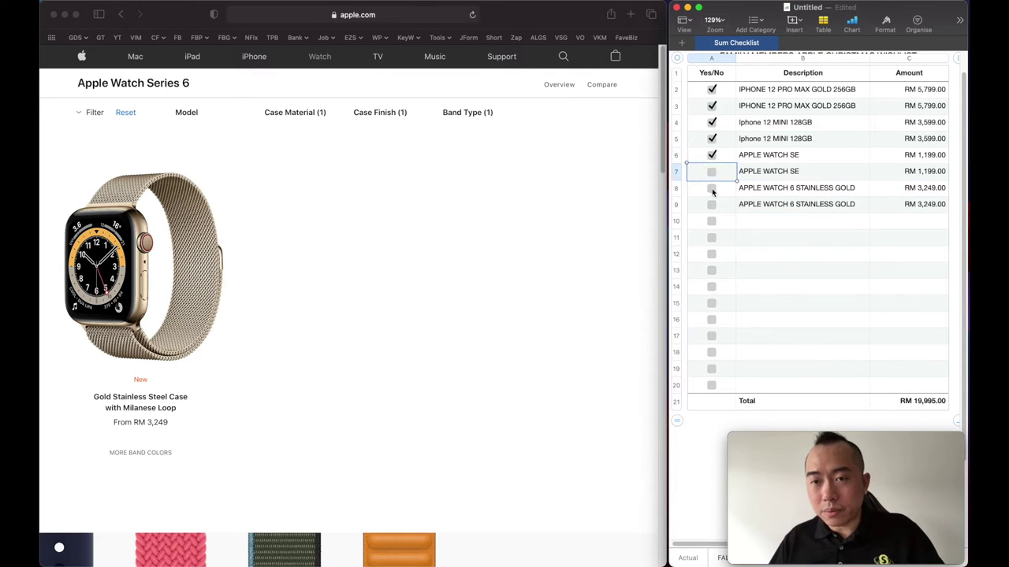
click(711, 172)
click(711, 187)
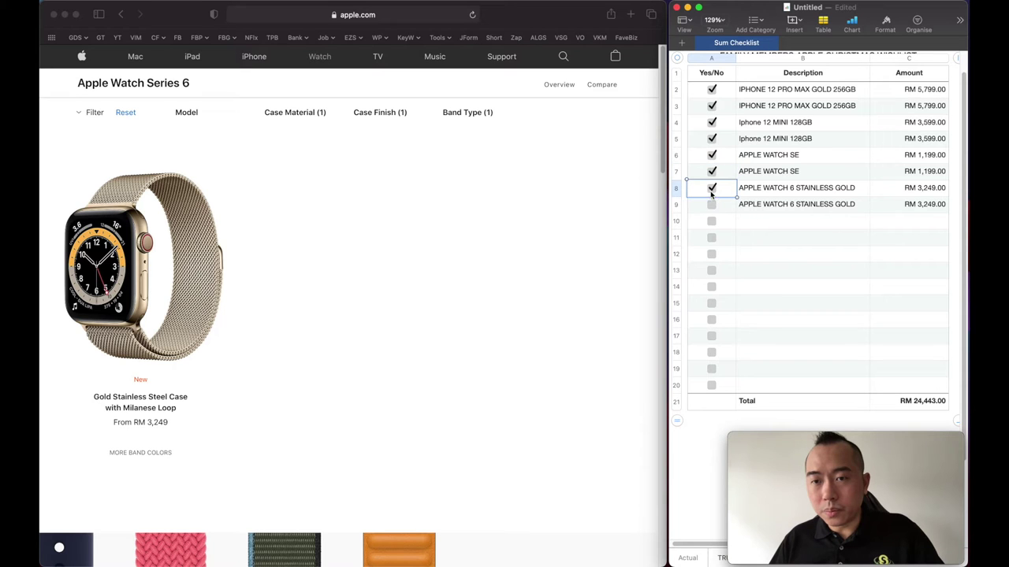
click(712, 204)
click(795, 245)
Select the iPhone descriptions in B2:B5 to review them, then return to Safari.
scroll(807, 308, up, 1)
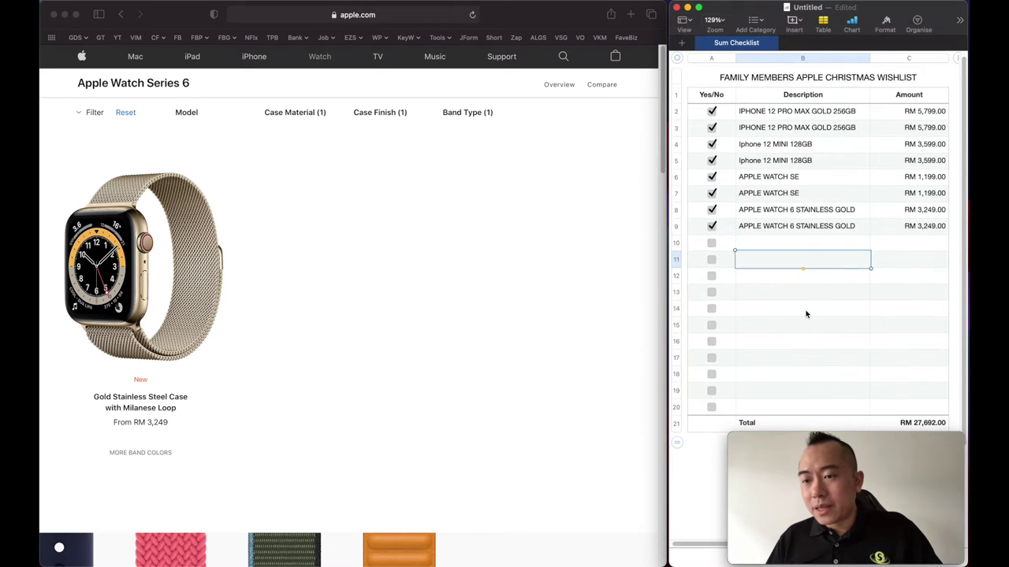
scroll(806, 313, down, 2)
scroll(806, 315, up, 3)
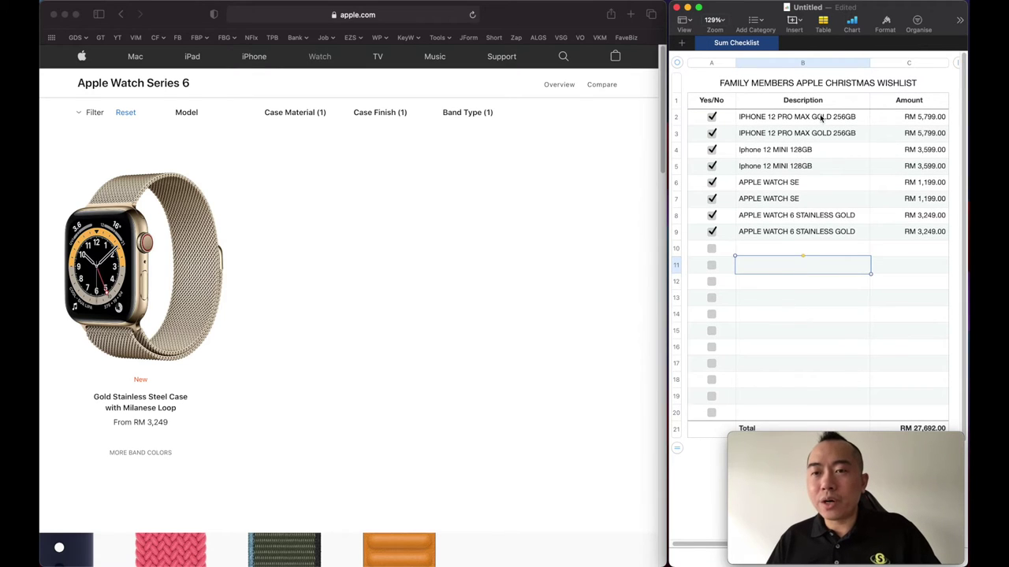
drag(821, 116, 853, 239)
click(844, 246)
click(842, 279)
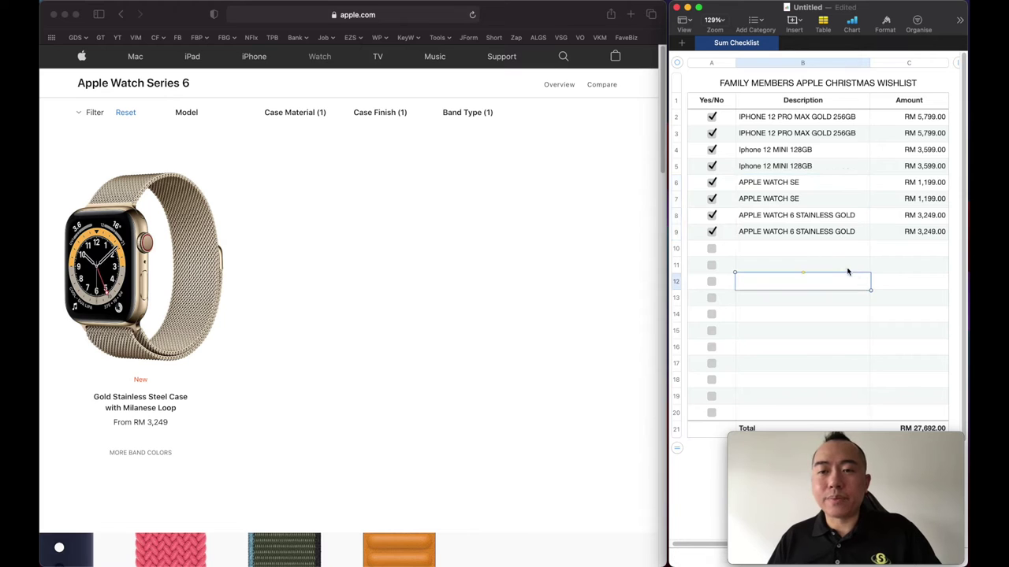
click(428, 222)
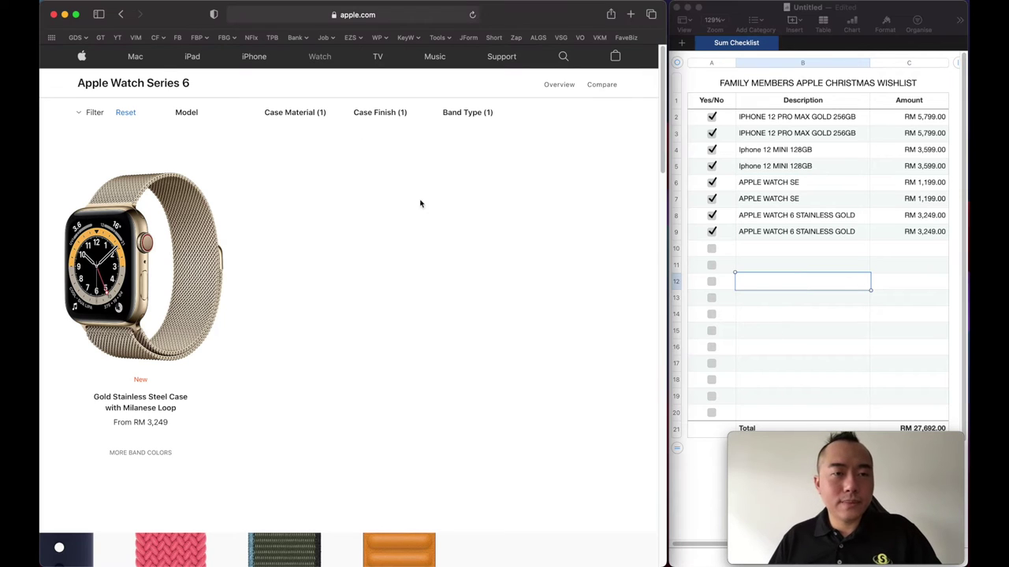
Configure a 12.9-inch Silver iPad Pro with 256GB, Wi-Fi and no engraving.
click(192, 60)
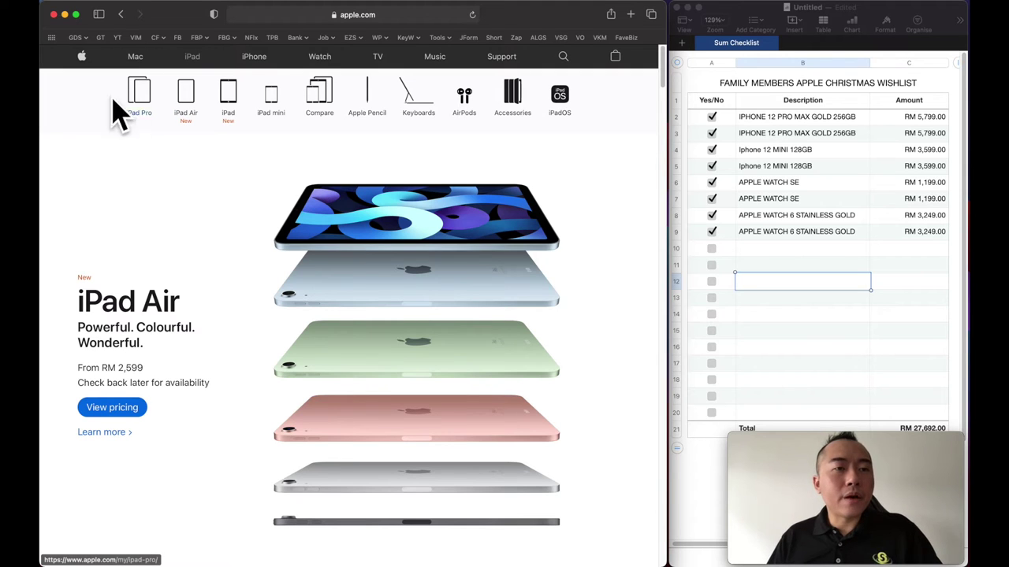
click(139, 96)
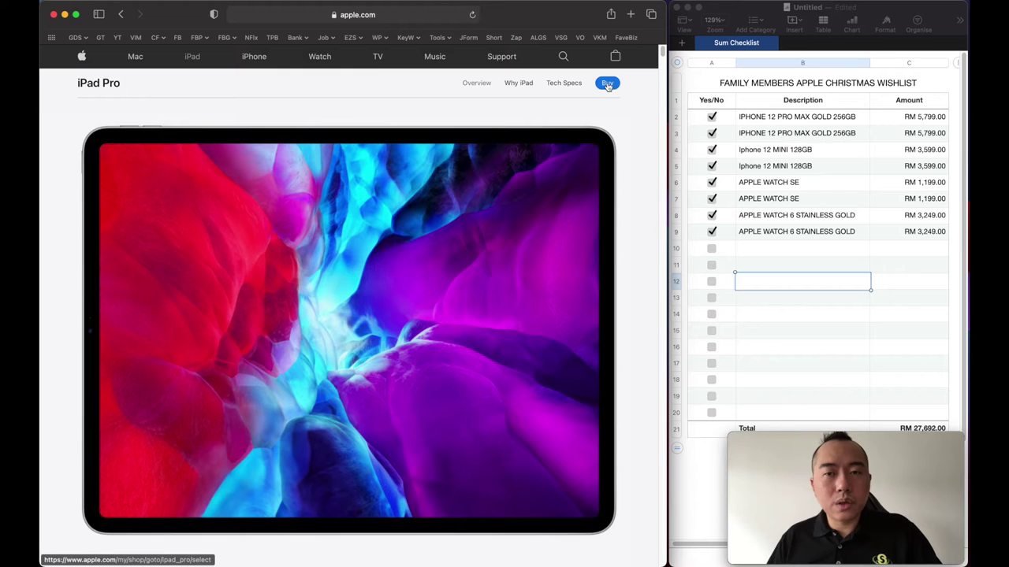
click(618, 84)
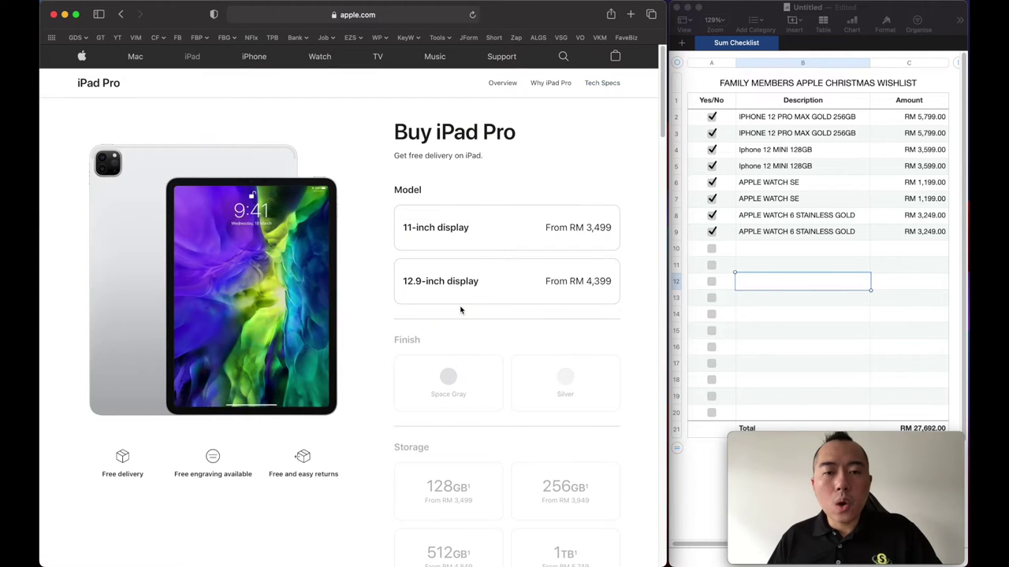
click(490, 296)
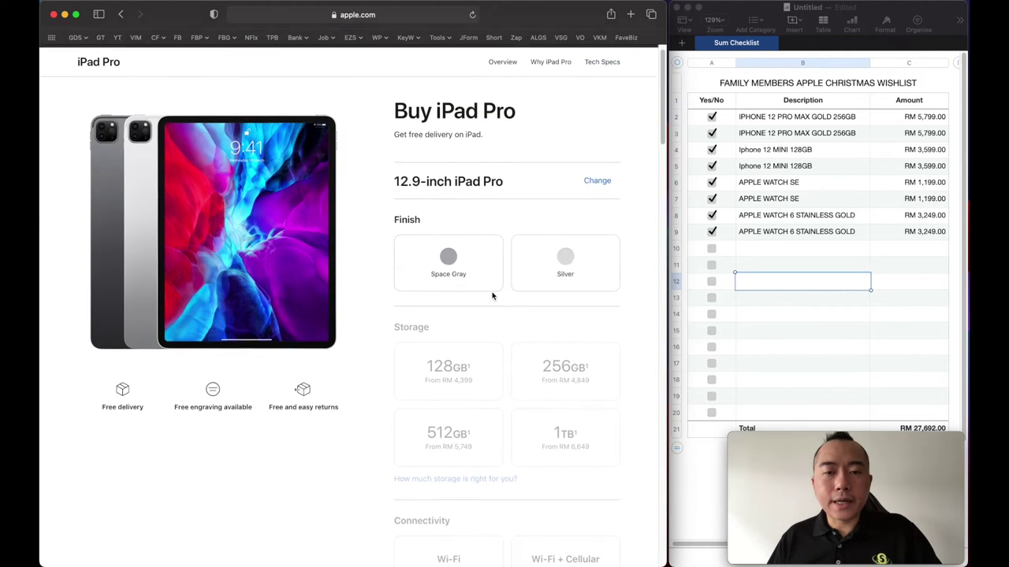
click(562, 167)
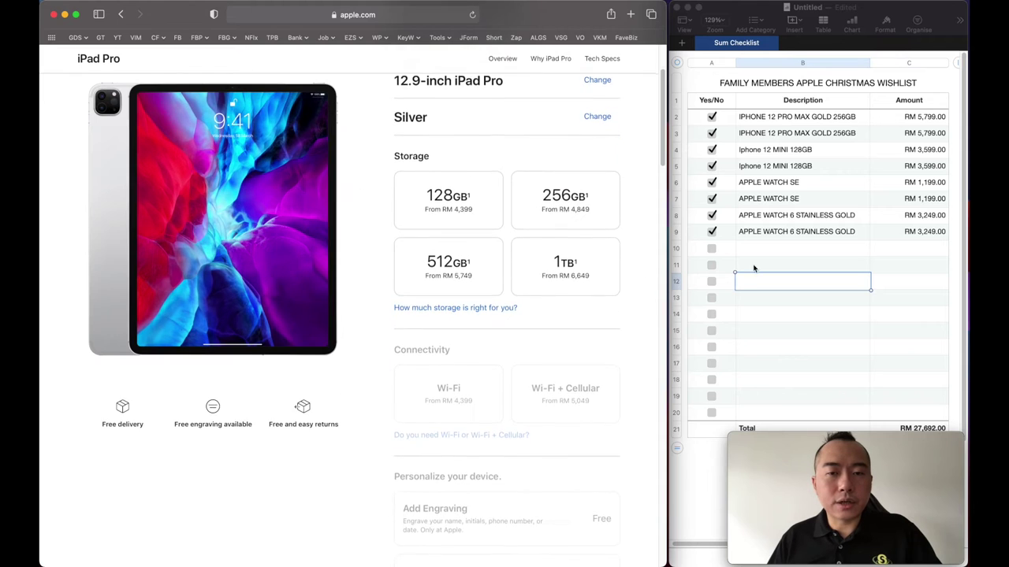
click(602, 186)
click(428, 195)
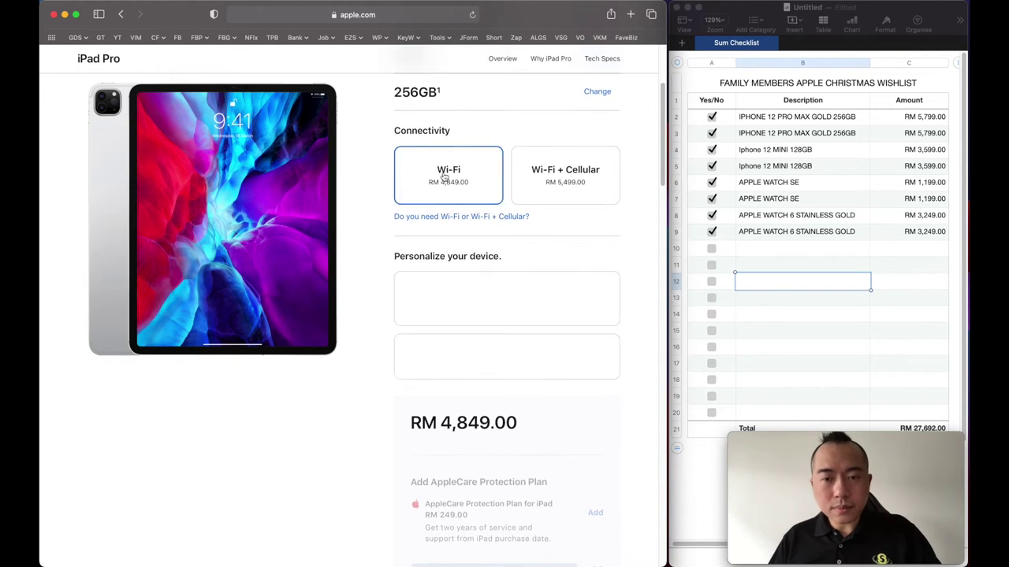
click(444, 200)
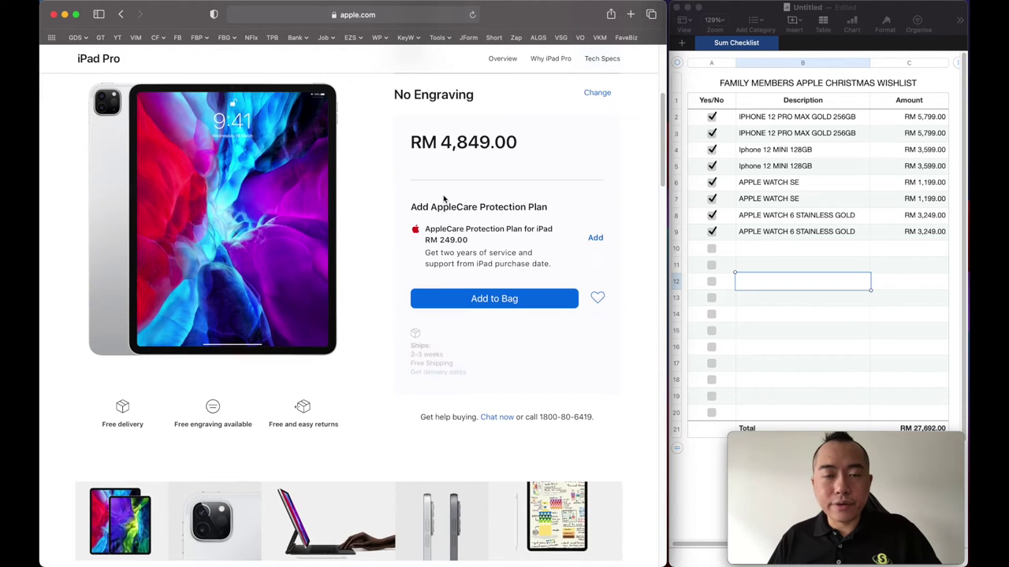
Enter IPAD PRO 12.9 256GB WIFI at RM 4,849.00 in rows 10 and 11.
click(790, 279)
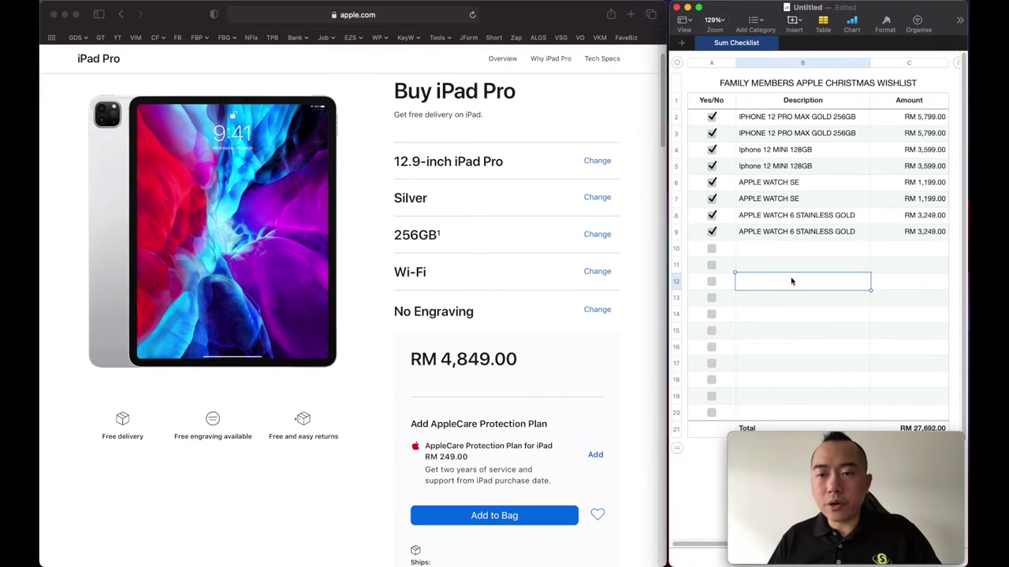
click(791, 247)
text(IPAD PRO 12.9 256GB WIFI)
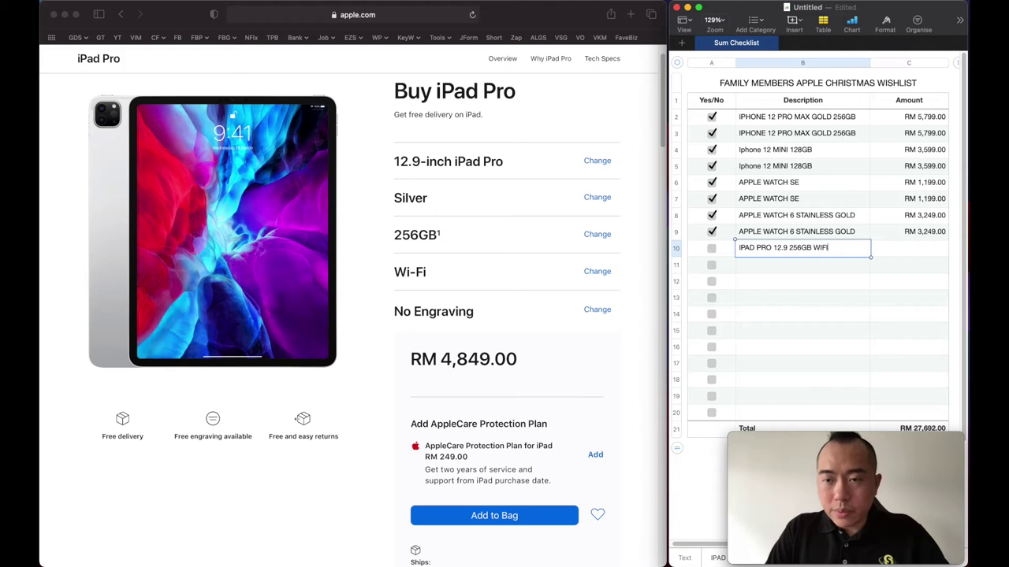
key(Tab)
text(4)
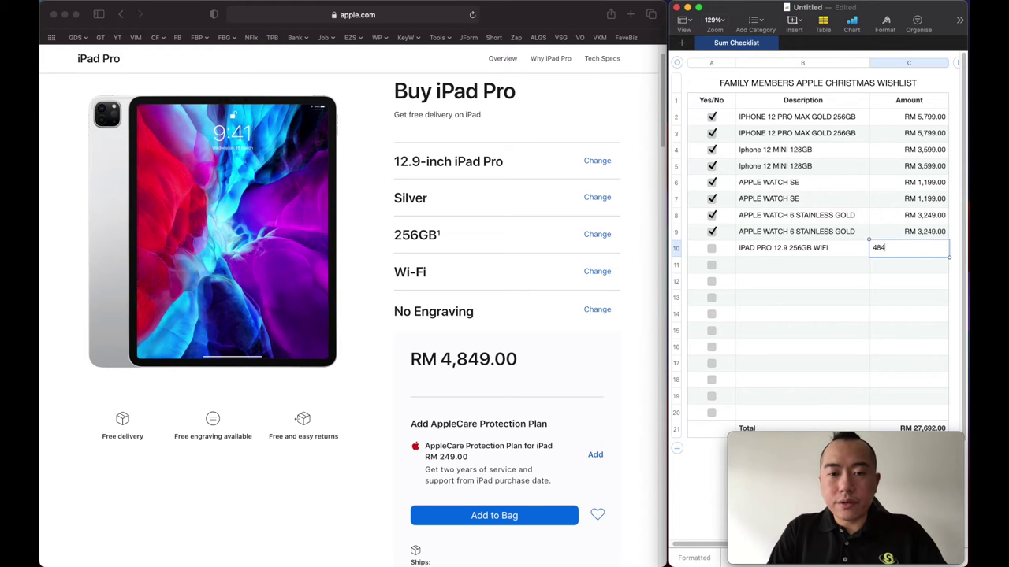
text(,849)
key(Return)
text(IPA)
key(Tab)
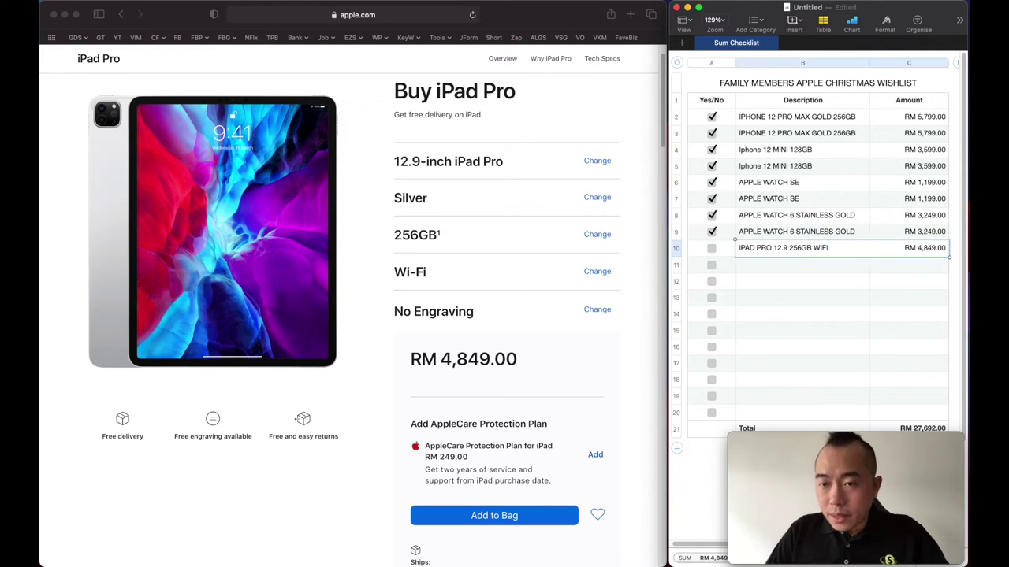
text(4849)
key(Return)
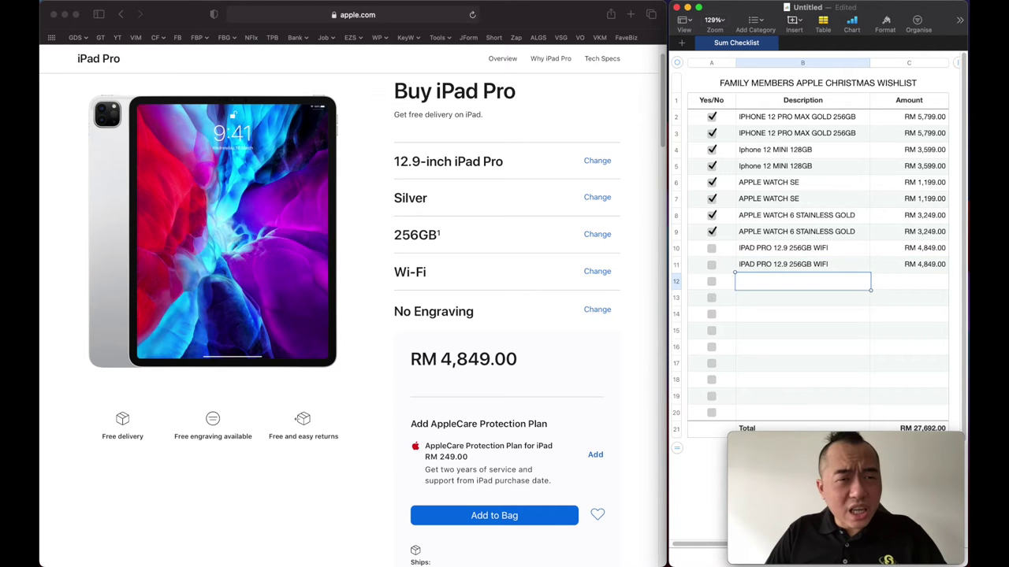
scroll(473, 353, down, 20)
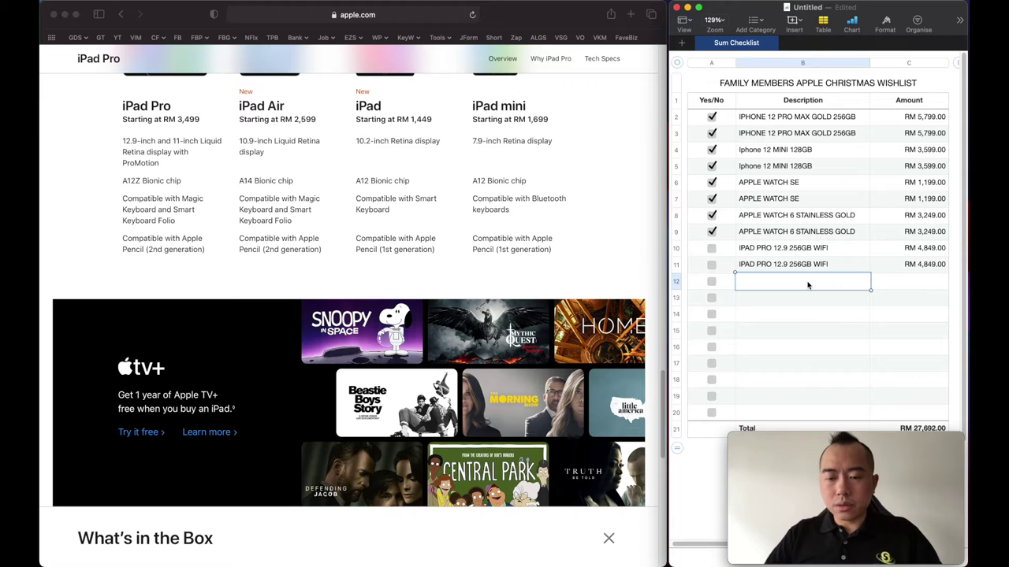
Enter APPLE PENCIL as the row 12 description and check the Apple Pencil purchase page.
text(APPLE PENCIL)
key(Tab)
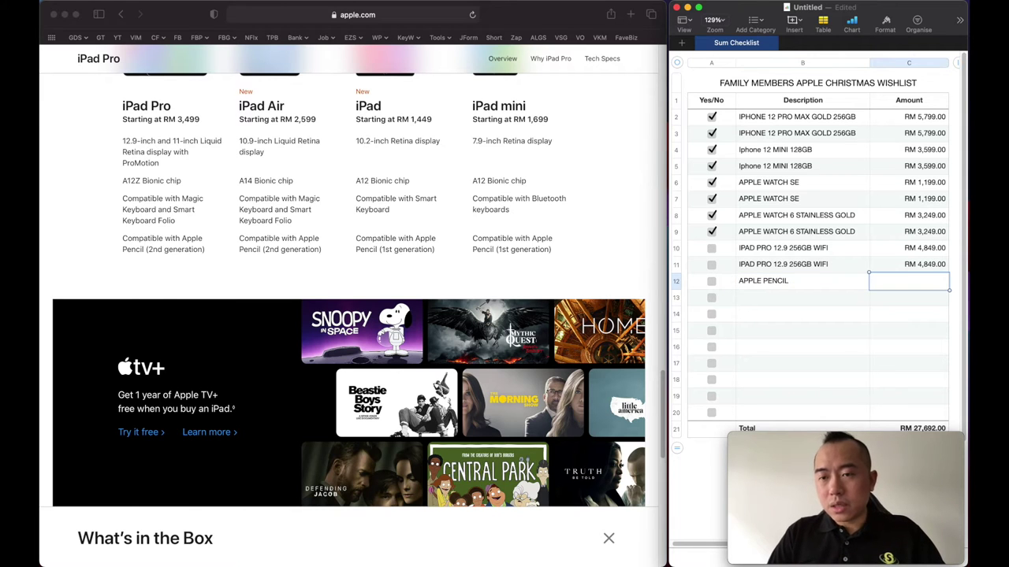
scroll(549, 238, up, 15)
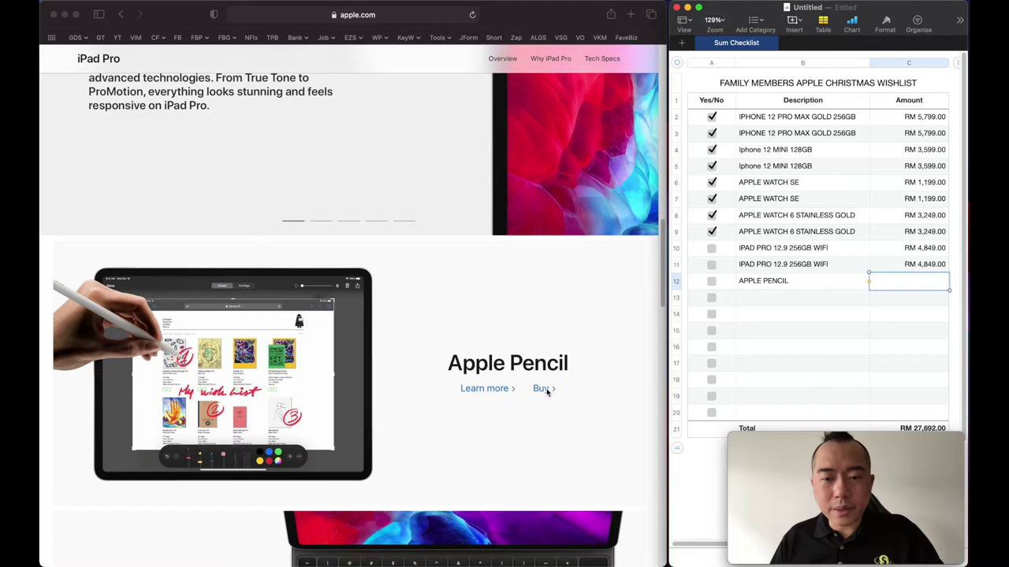
click(544, 390)
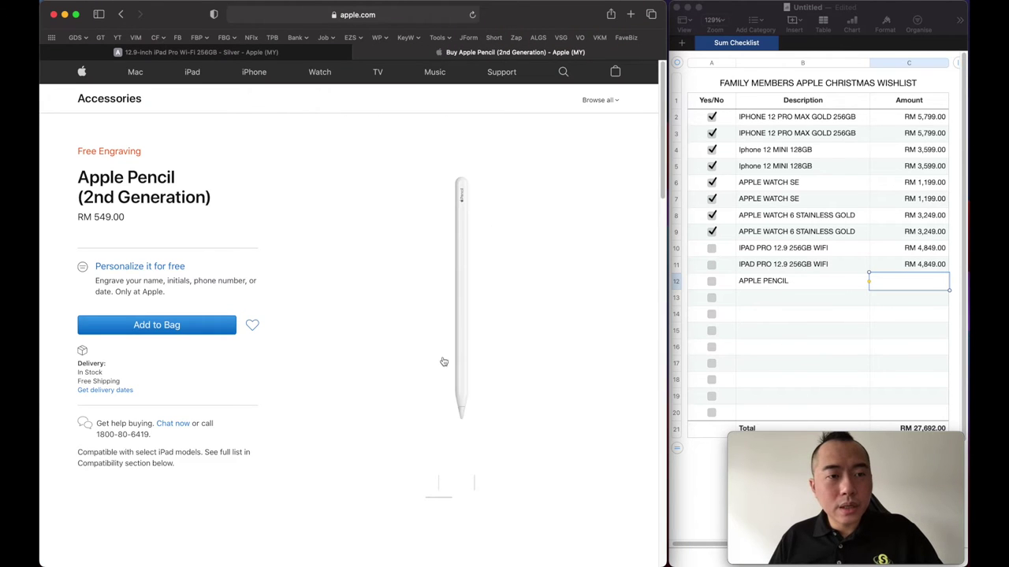
Make B12 read APPLE PENCIL 2ND X2, priced with =549*2 (RM 1,098.00).
double_click(843, 287)
text(2ND)
key(Tab)
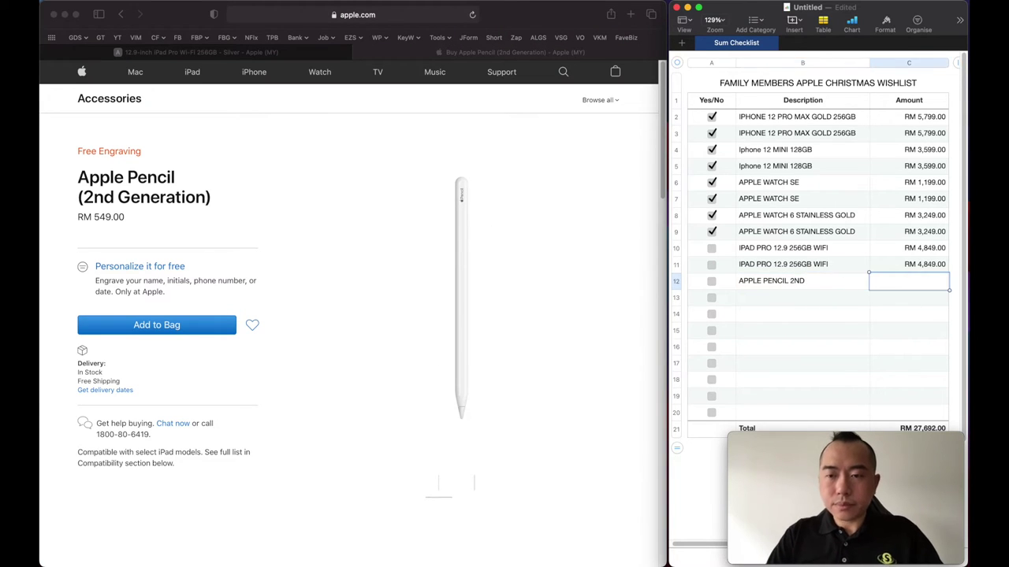
text(5)
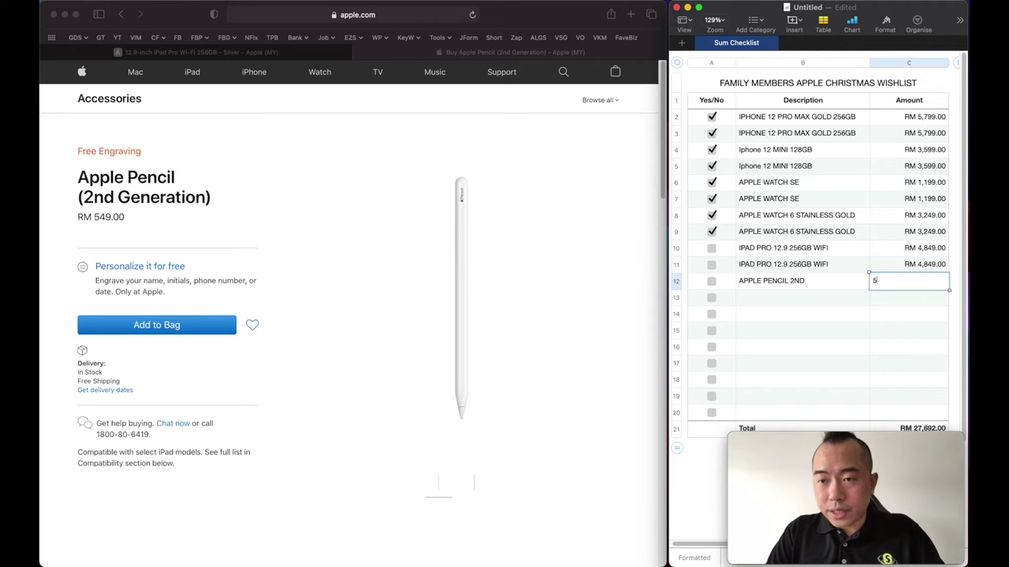
text(549)
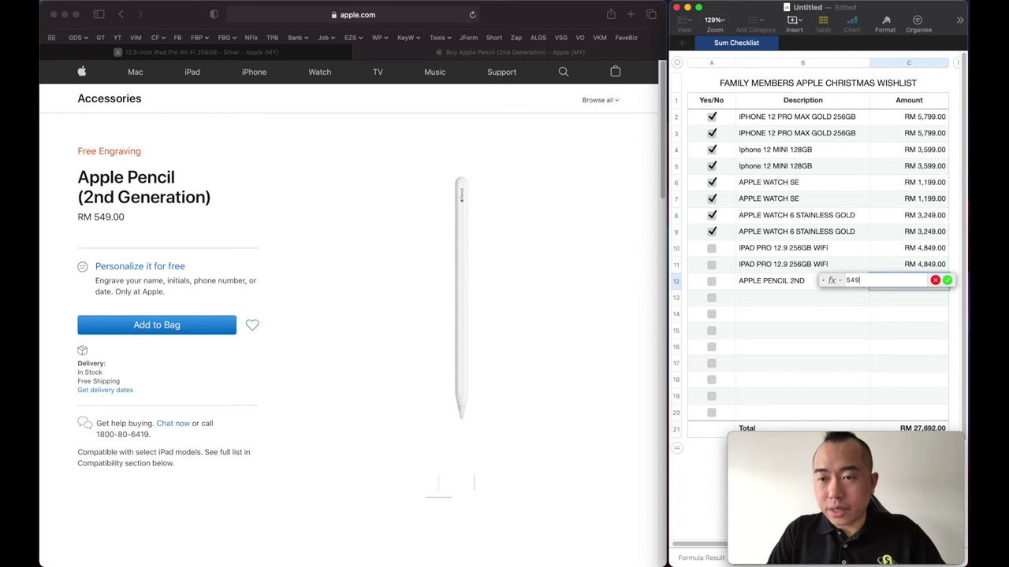
text(x)
key(BackSpace)
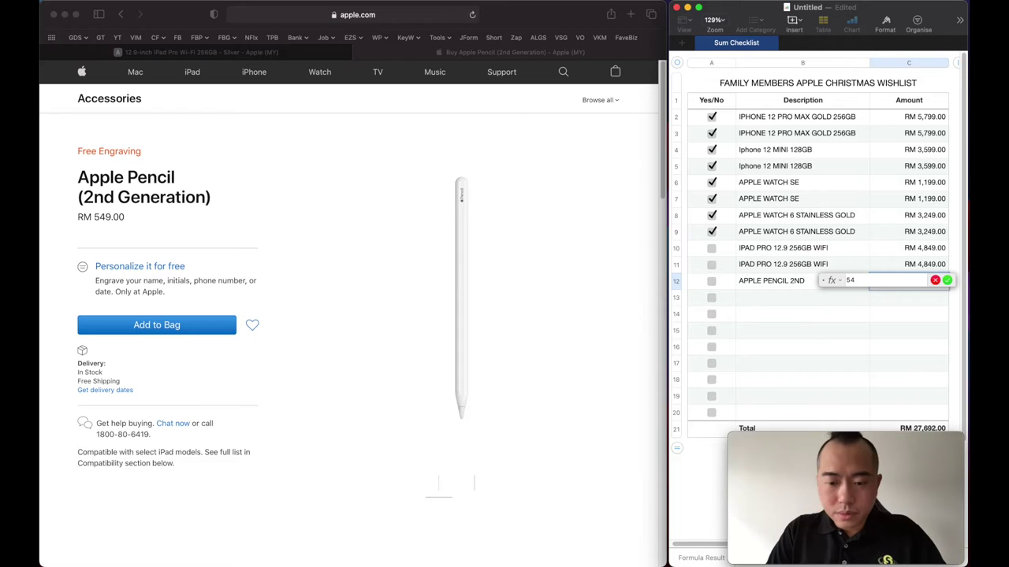
text(*2)
key(Return)
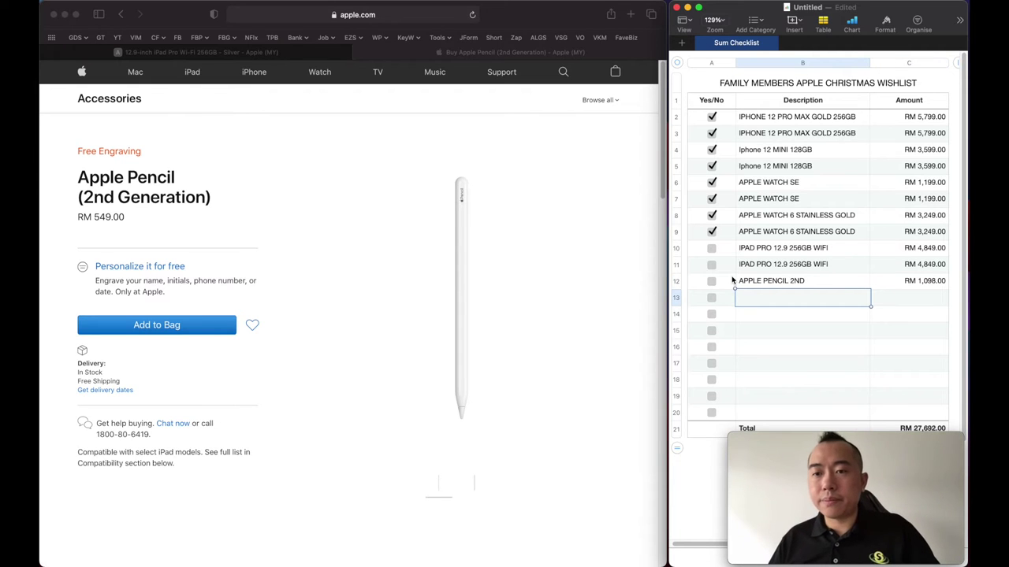
click(776, 285)
click(824, 280)
click(845, 324)
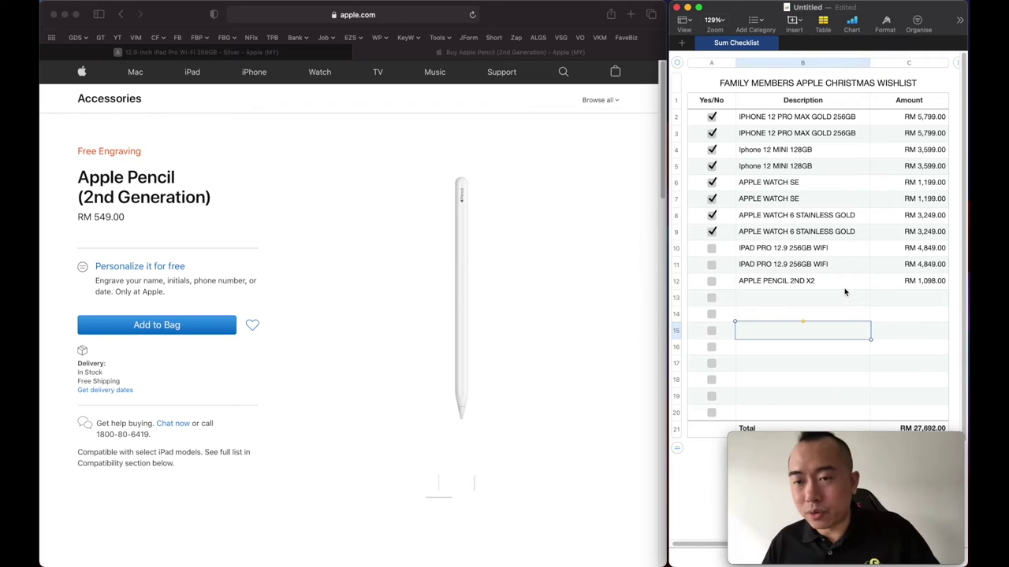
Tick the checkboxes in rows 10, 11 and 12 so the total becomes RM 38,488.00.
click(711, 248)
click(711, 264)
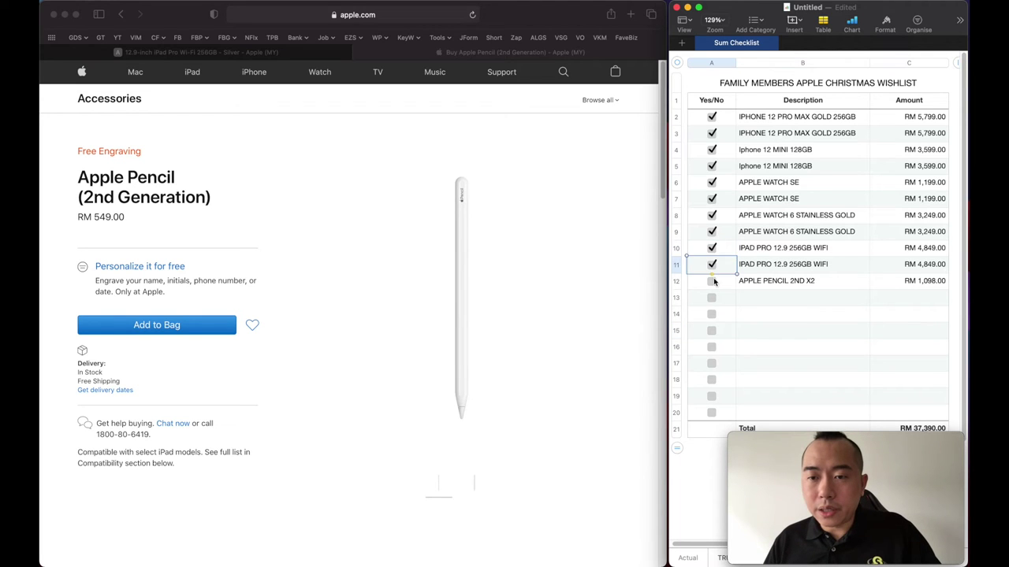
click(712, 281)
click(853, 319)
scroll(856, 319, down, 1)
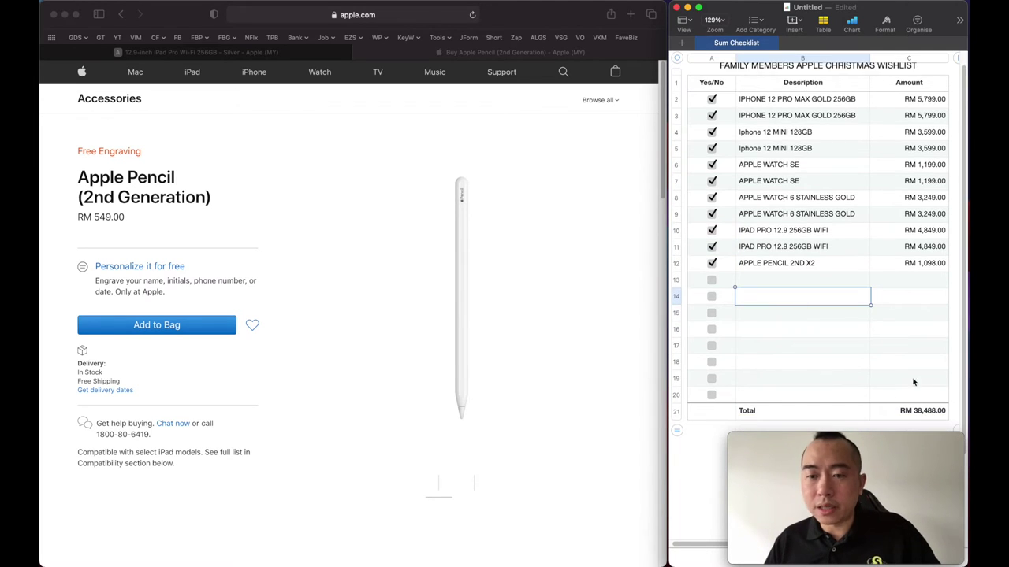
click(400, 150)
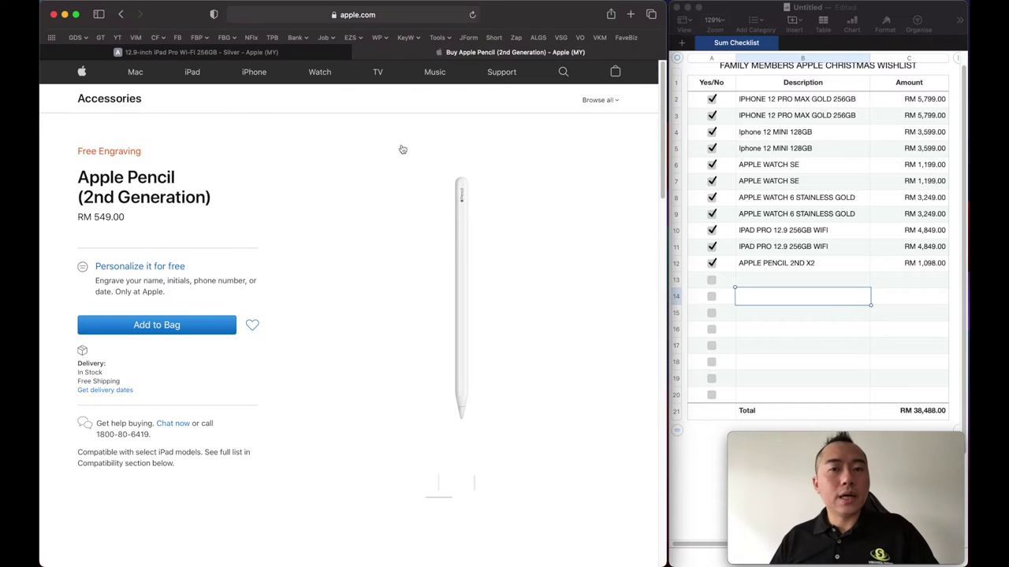
click(191, 72)
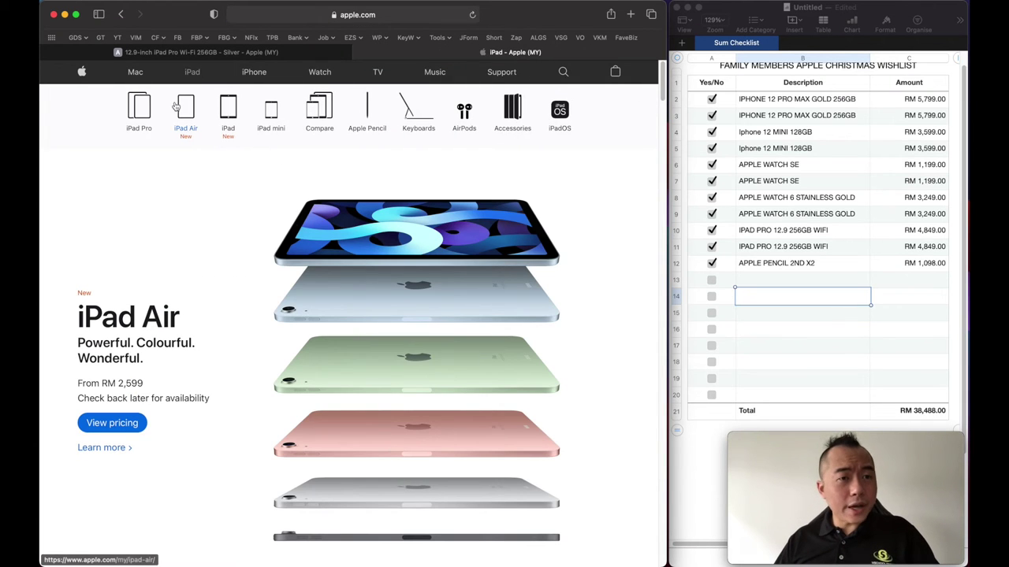
click(228, 114)
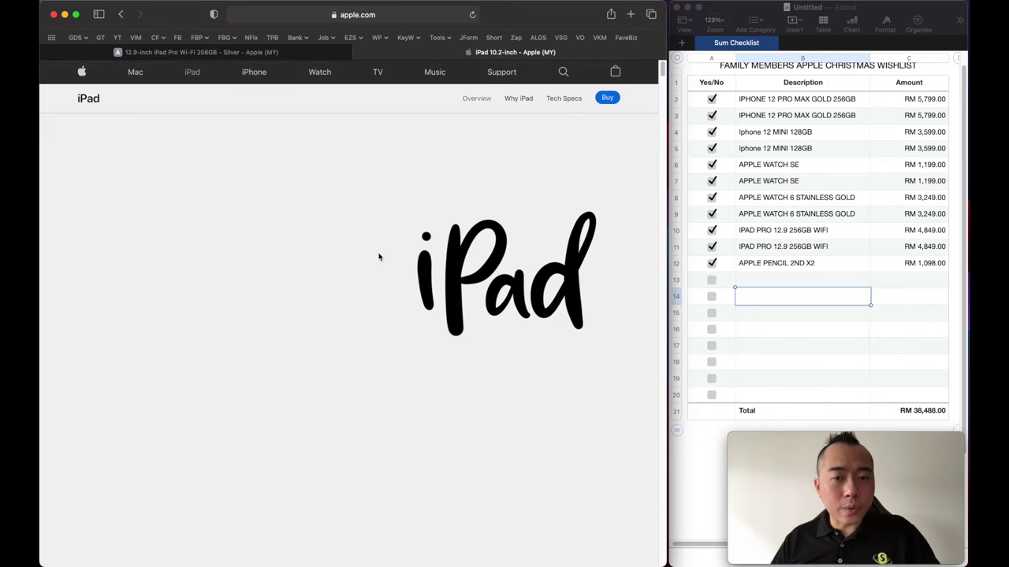
click(195, 73)
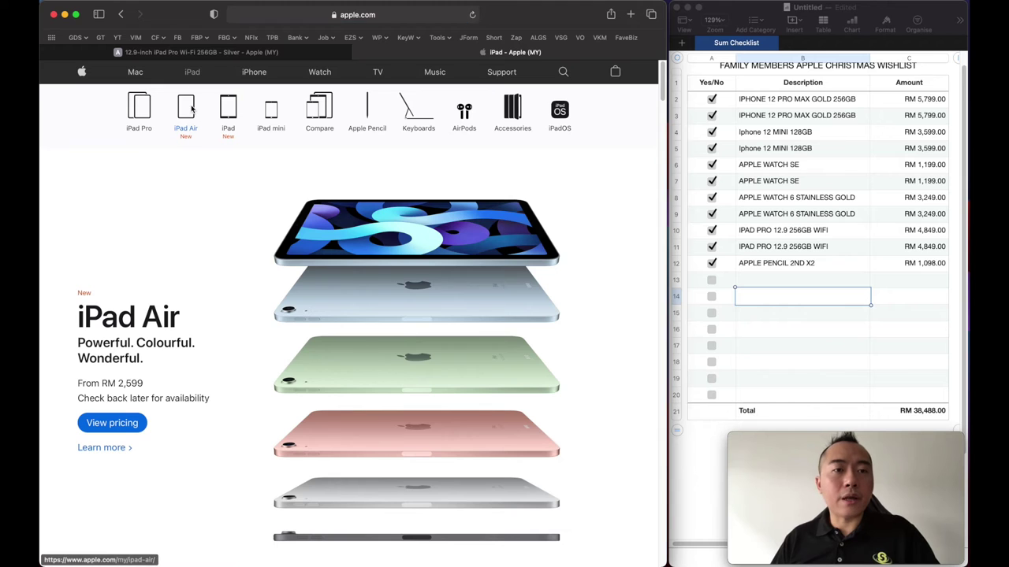
click(191, 109)
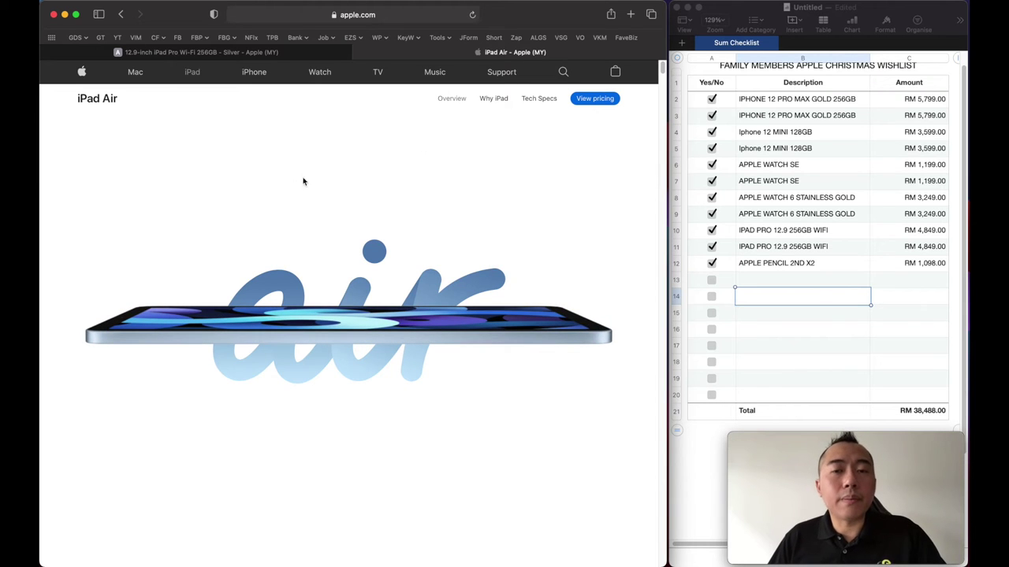
click(596, 102)
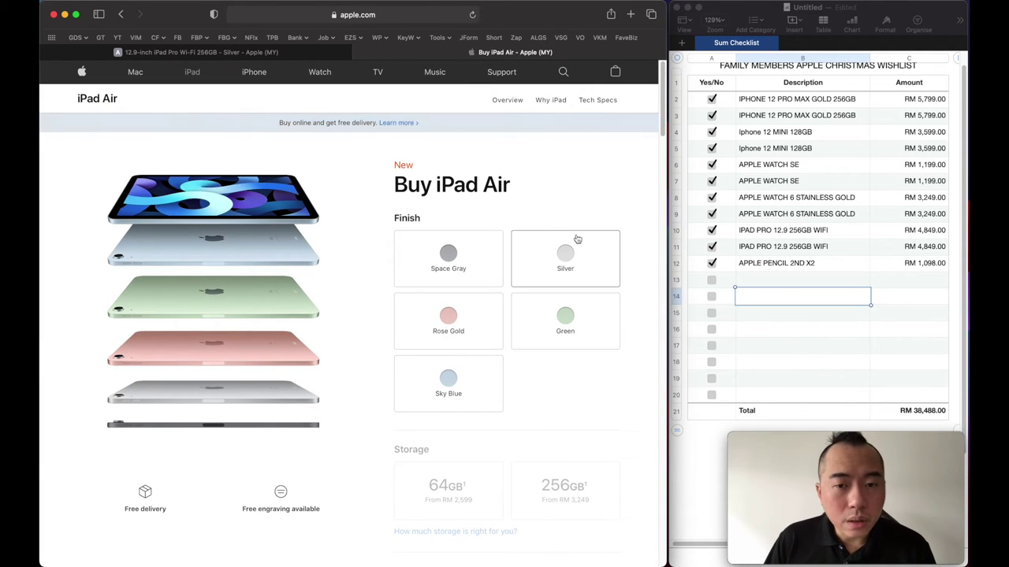
Configure the iPad Air as Rose Gold, 256GB, Wi-Fi, no engraving at RM 3,249.00.
click(469, 333)
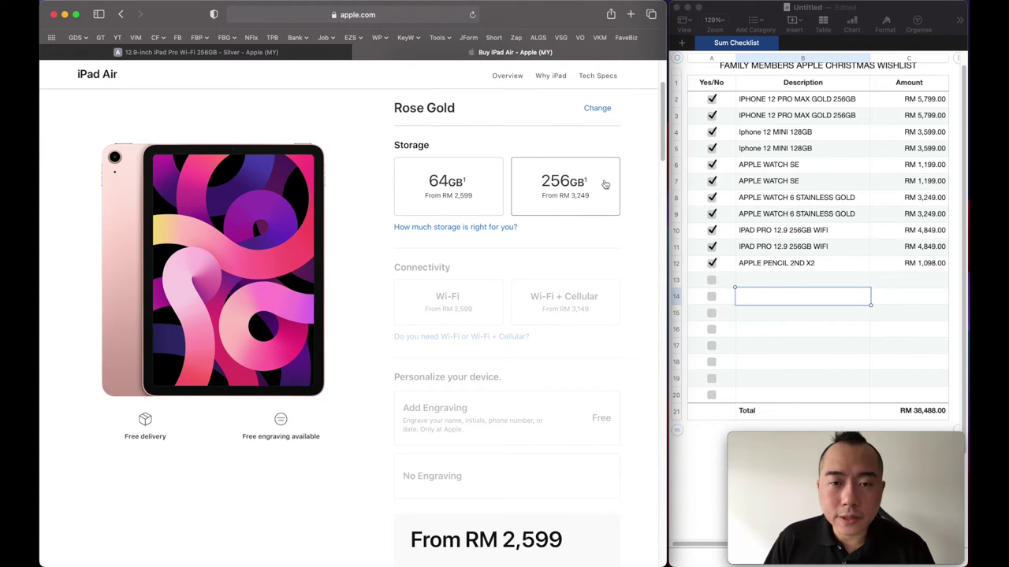
click(564, 206)
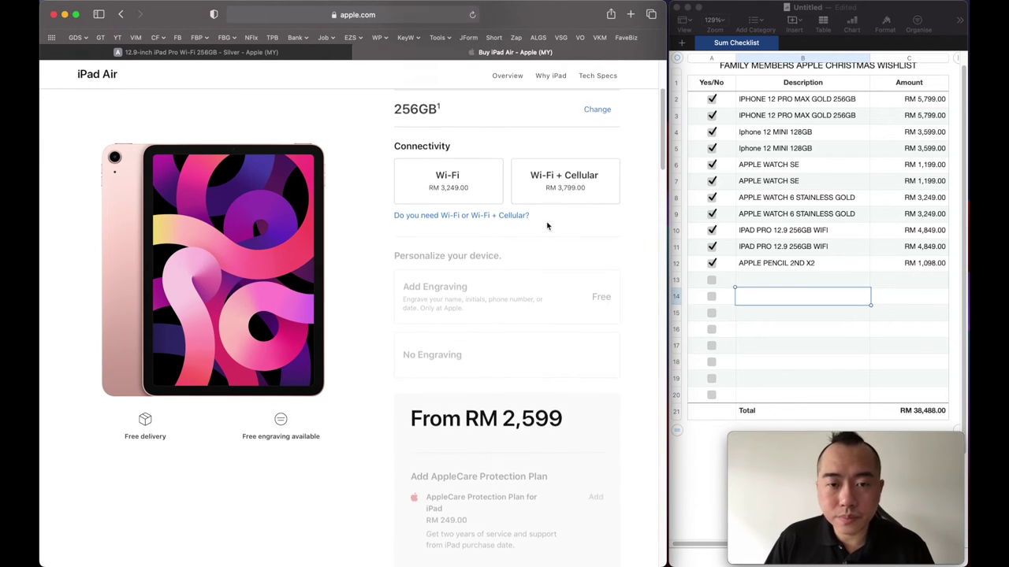
click(446, 193)
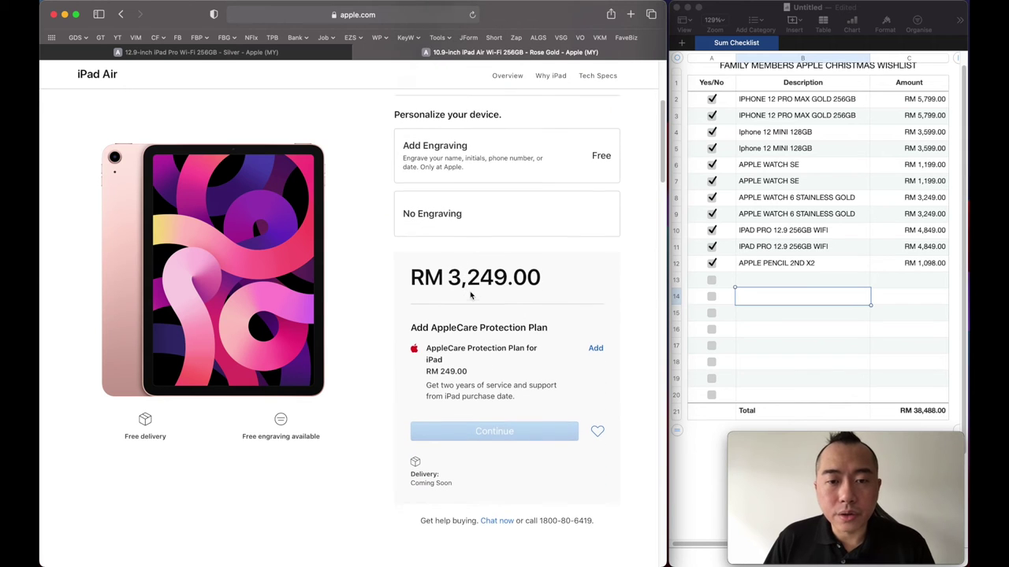
click(466, 226)
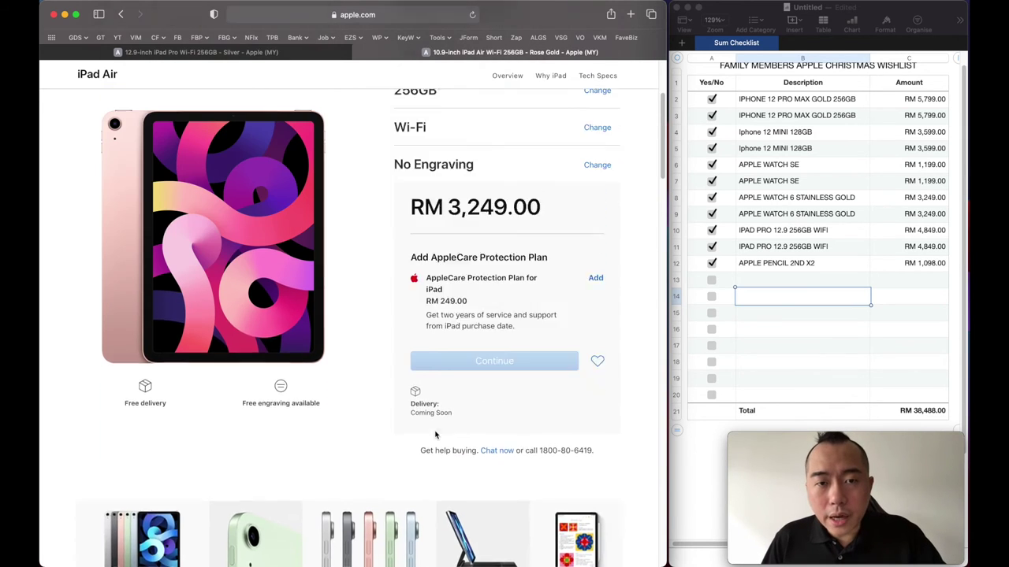
click(764, 281)
Add IPAD AIR 256GB WIFI X2 in row 13 priced with =3249*2 (RM 6,498.00).
click(763, 282)
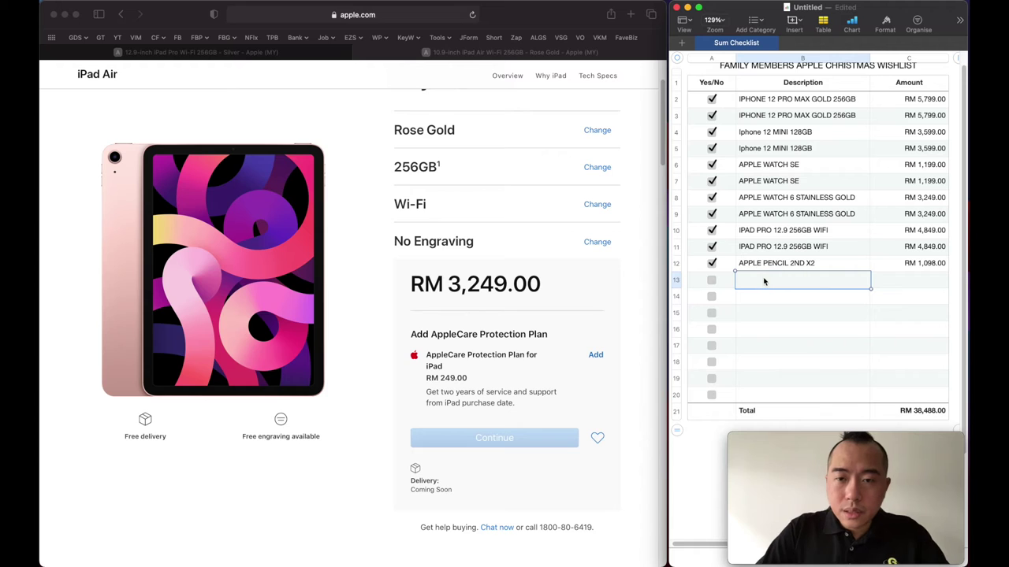
text(IPAD AIR 25)
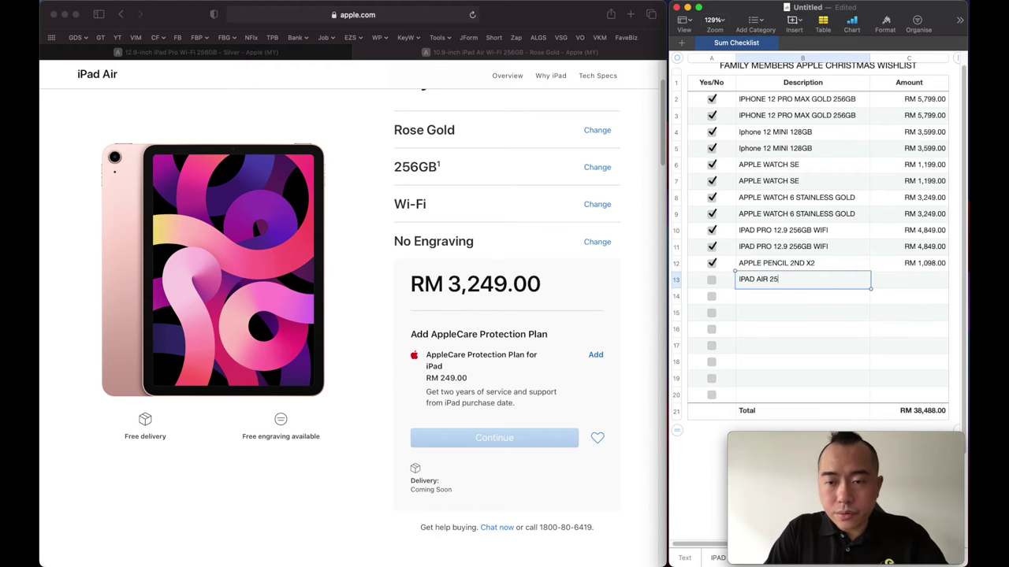
text(6GB WIFI X2)
key(Tab)
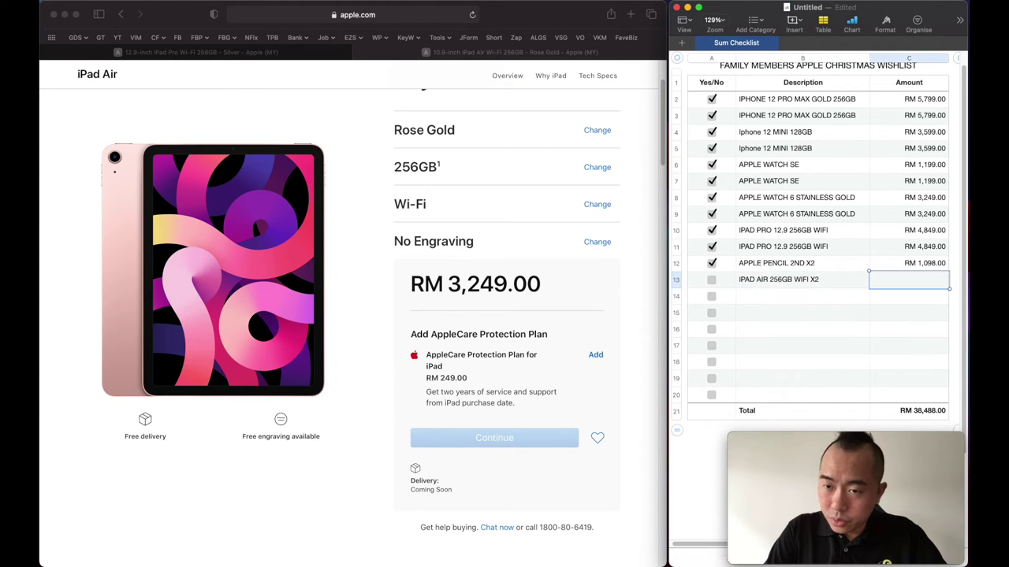
text(=324)
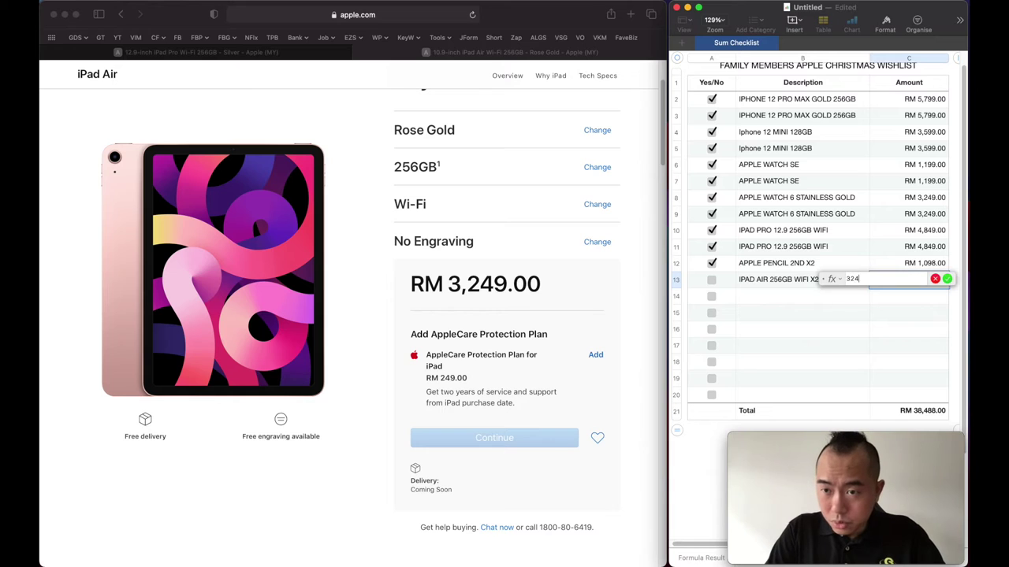
text(9*2)
key(Return)
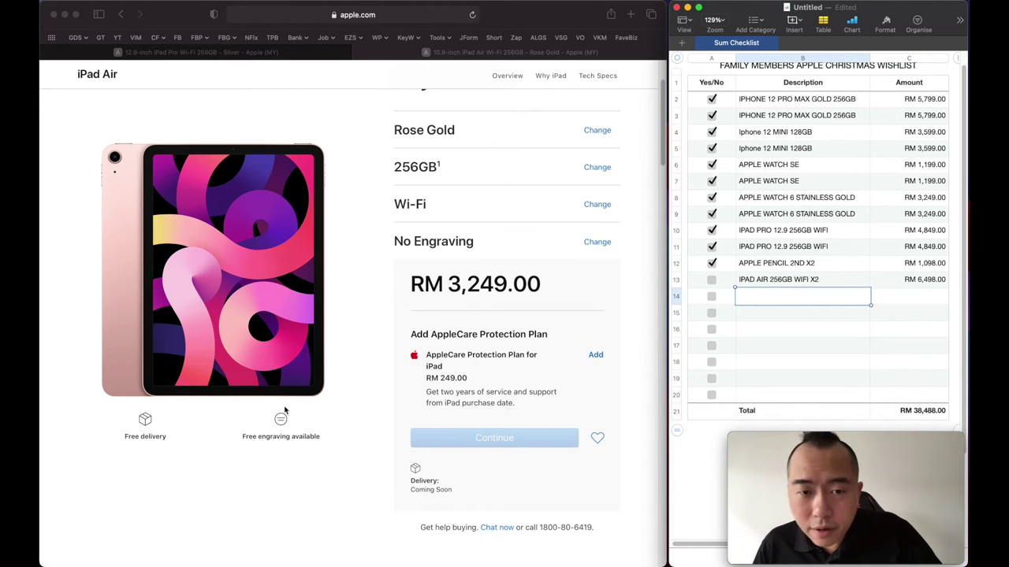
Change the pencil row to X4 with its price as 549*4 (RM 2,196.00).
scroll(285, 411, down, 4)
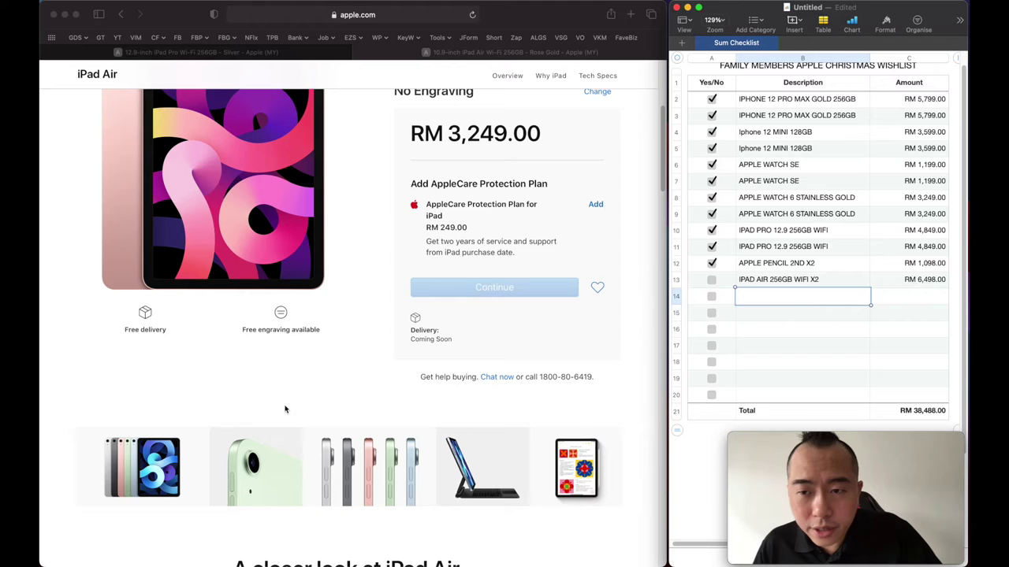
click(827, 264)
click(822, 261)
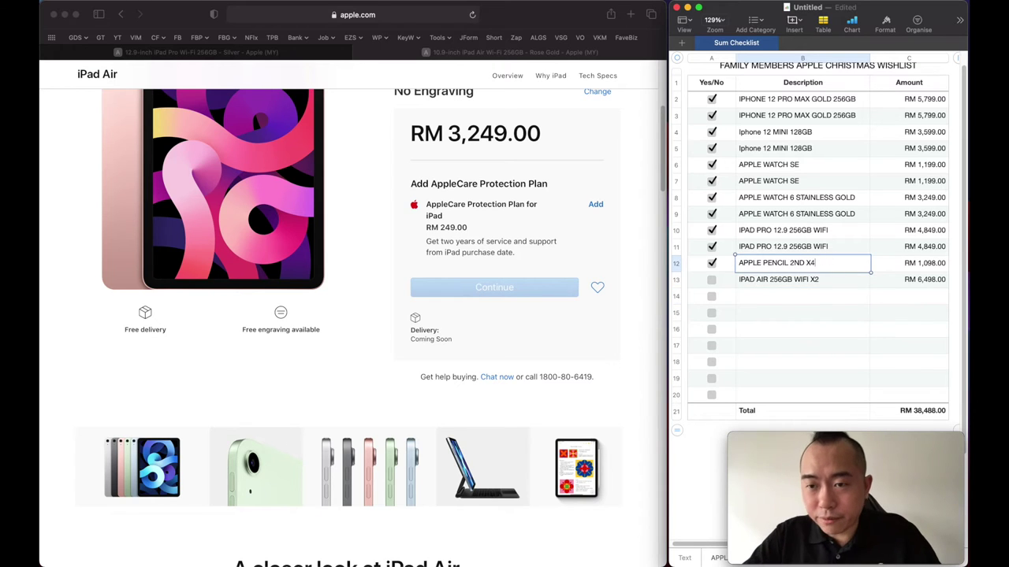
click(918, 267)
double_click(922, 263)
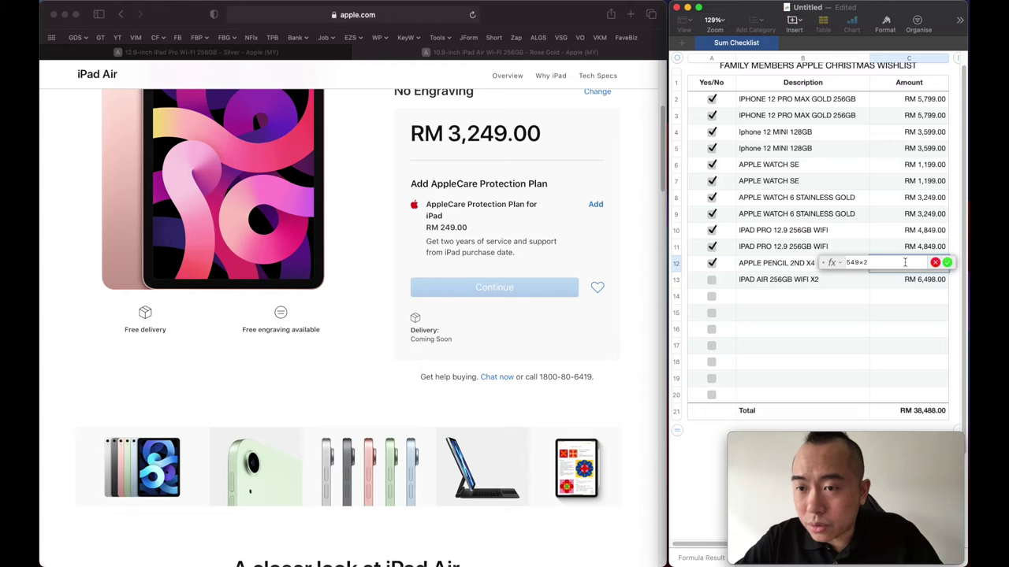
key(Return)
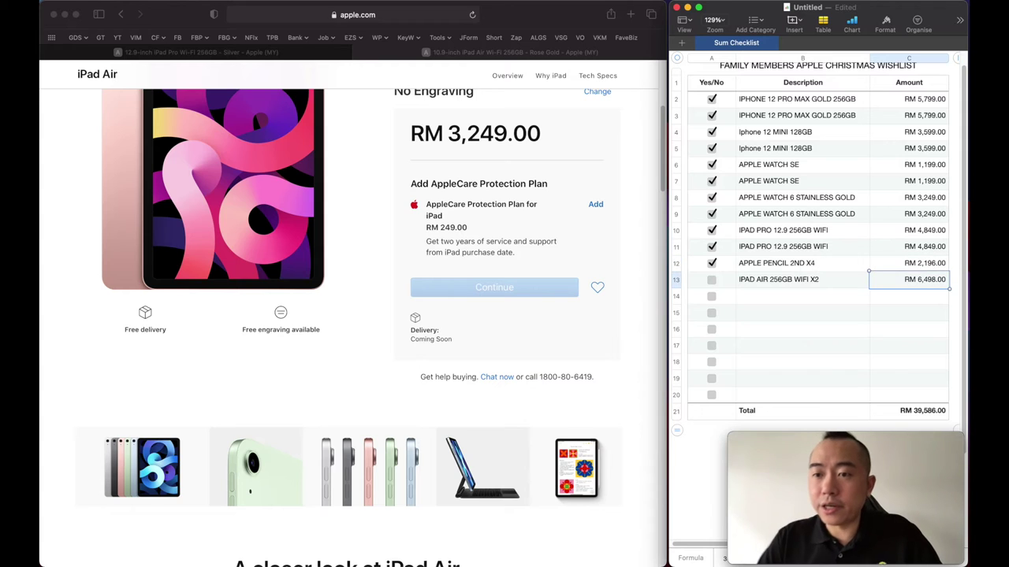
Tick the iPad Air row so the total reaches RM 46,084.00.
click(729, 329)
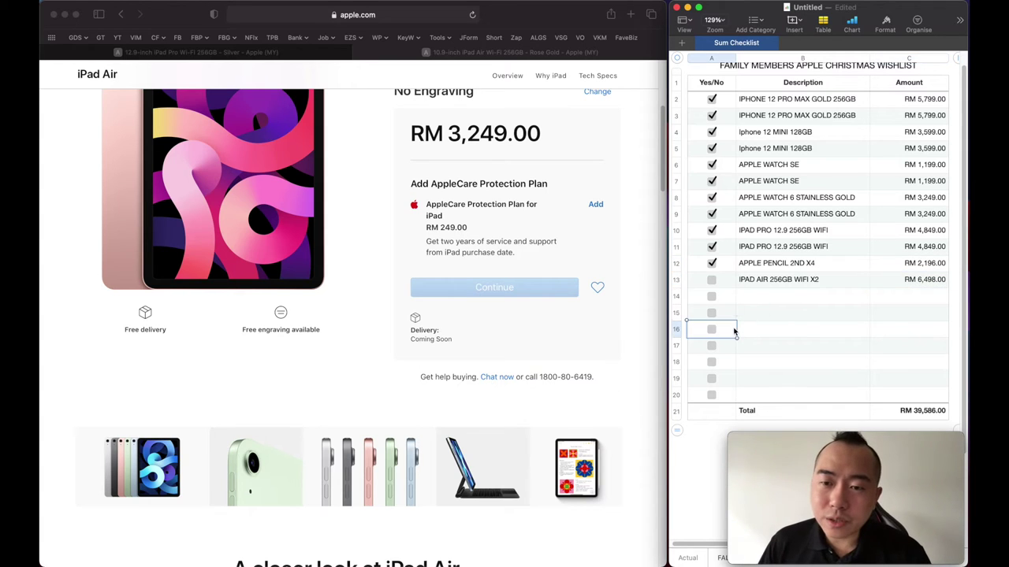
click(713, 282)
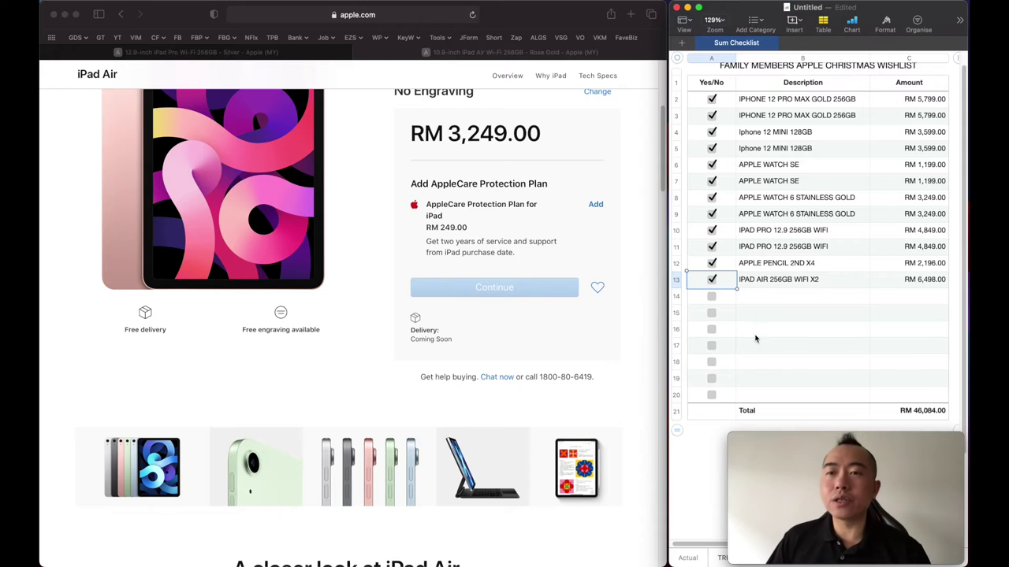
scroll(755, 339, up, 1)
Open the 16-inch MacBook Pro buying page and select the 1TB model at RM 12,199.00.
click(63, 250)
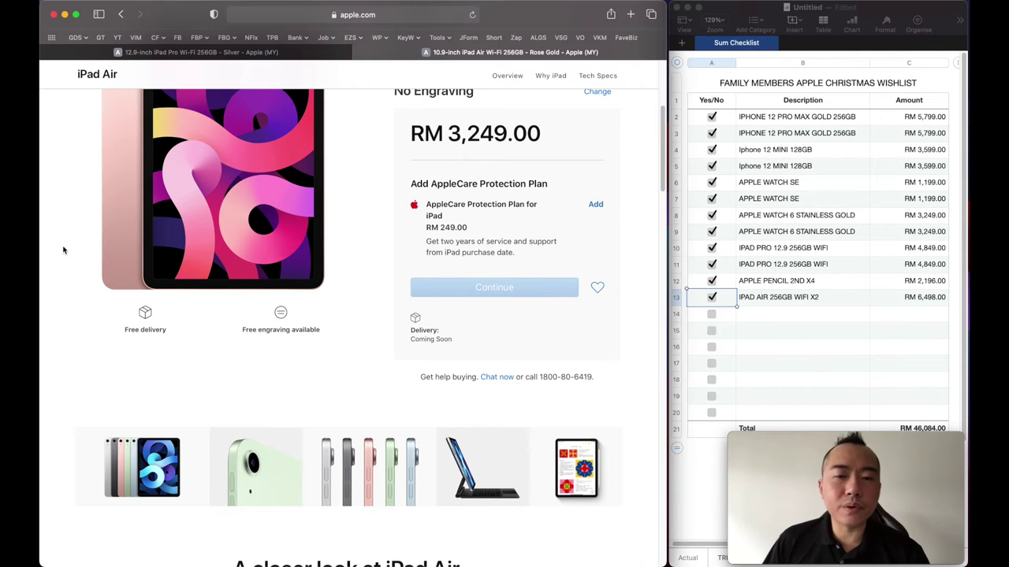
scroll(222, 249, up, 5)
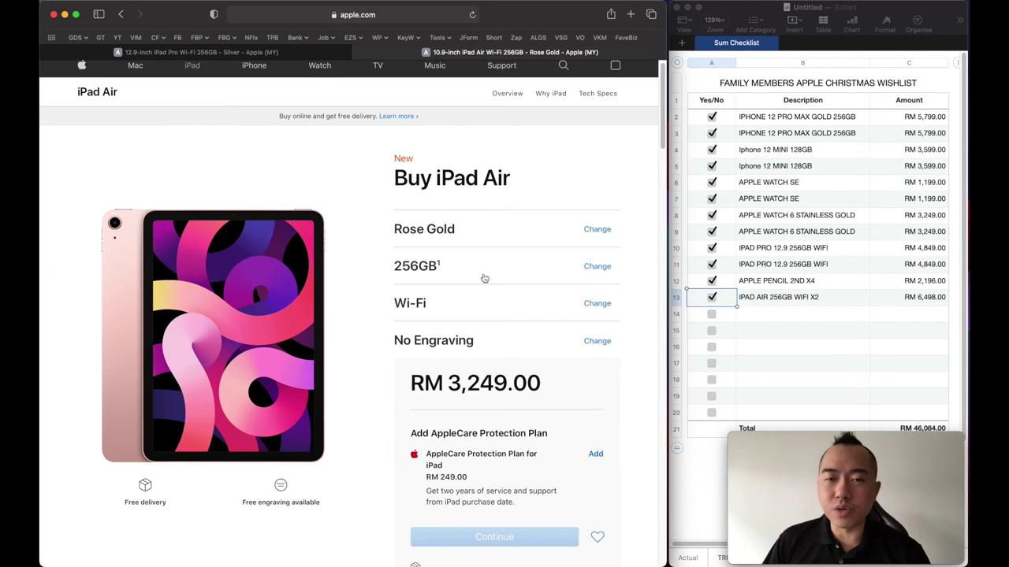
scroll(725, 251, down, 3)
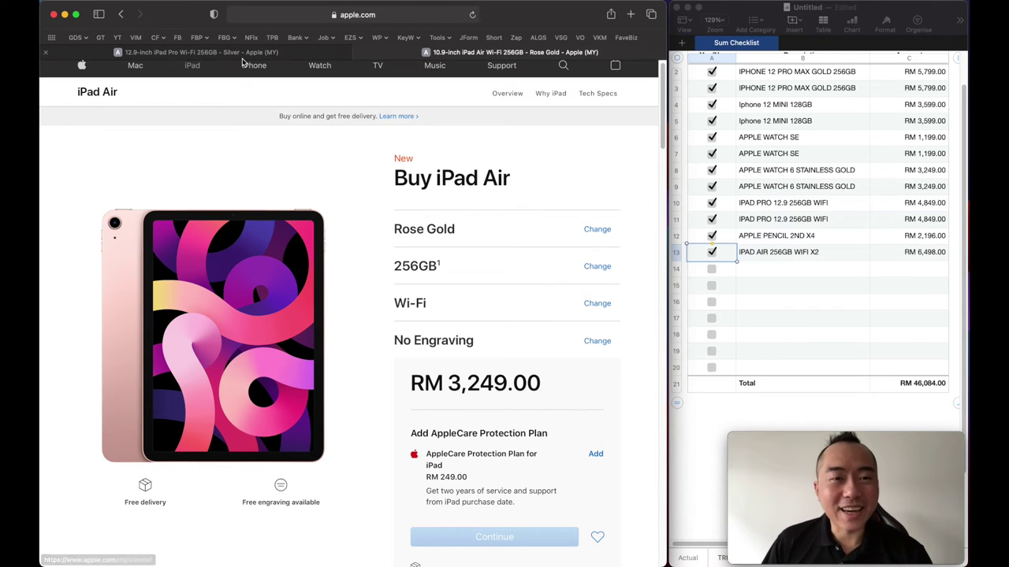
scroll(221, 157, up, 1)
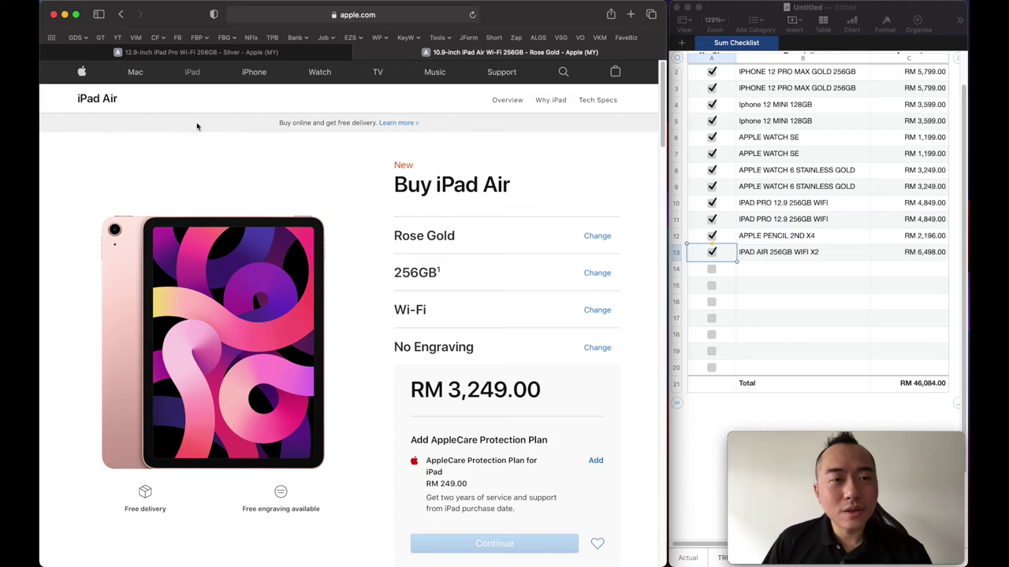
scroll(791, 206, up, 3)
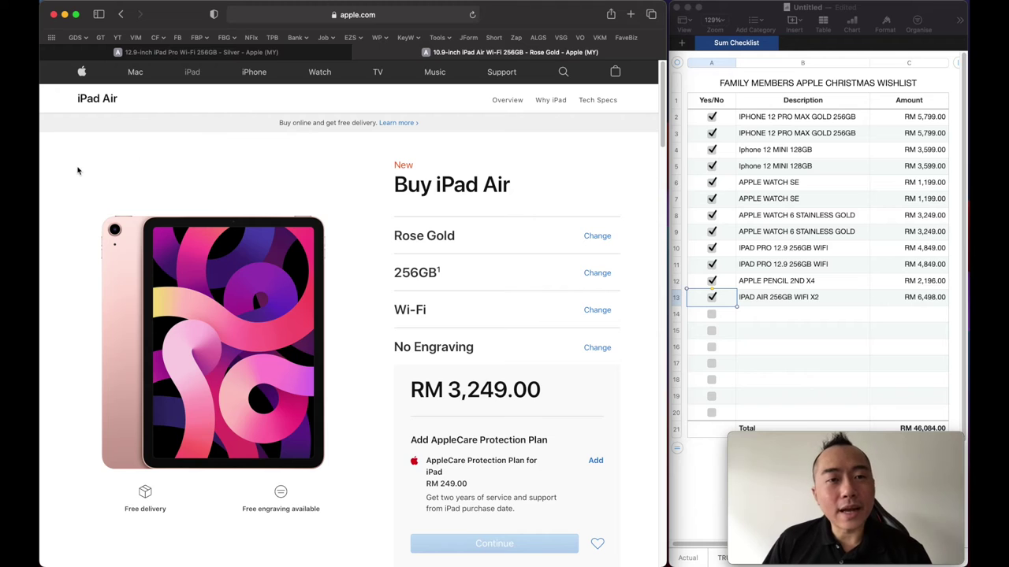
click(135, 72)
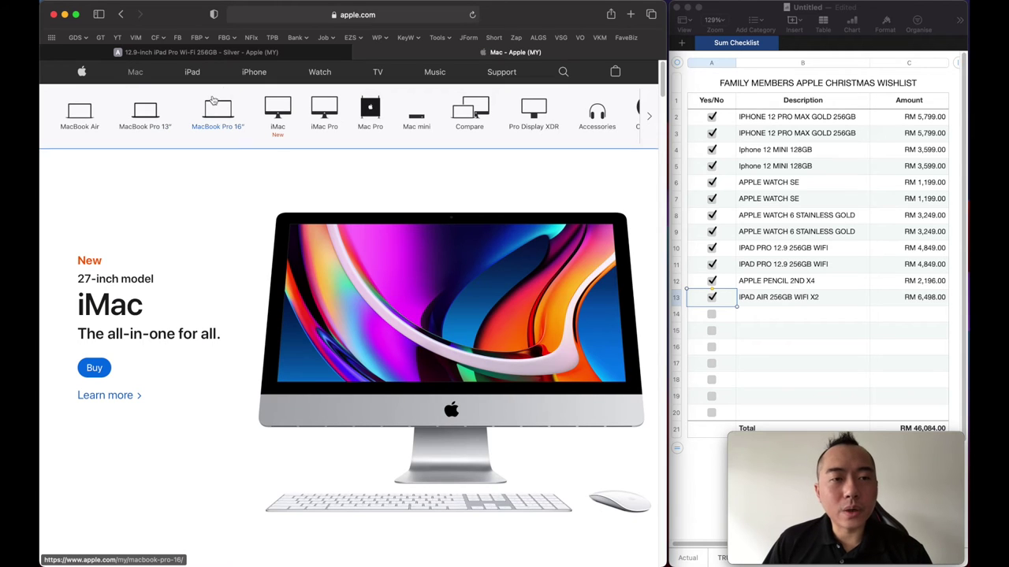
click(223, 107)
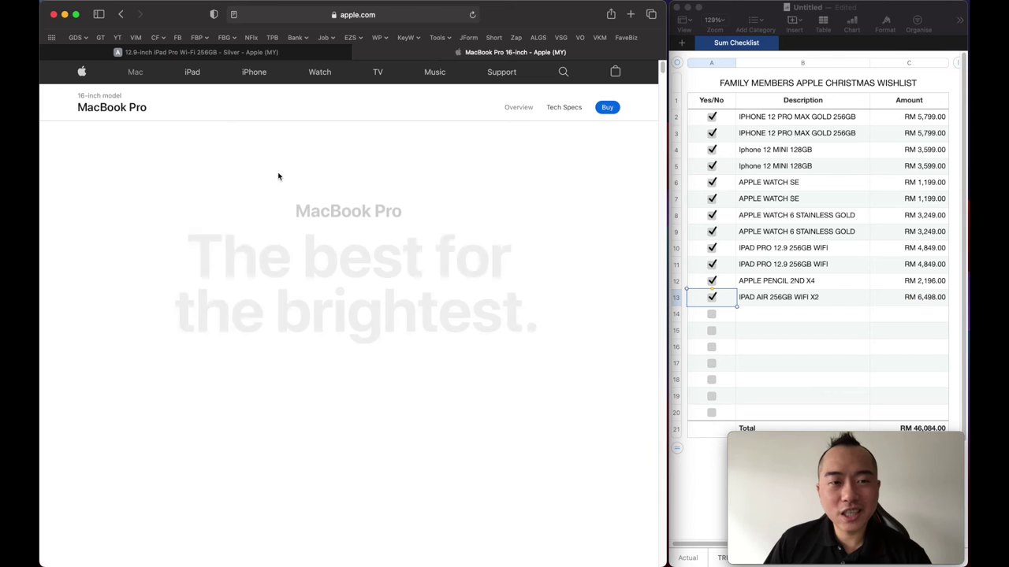
click(605, 108)
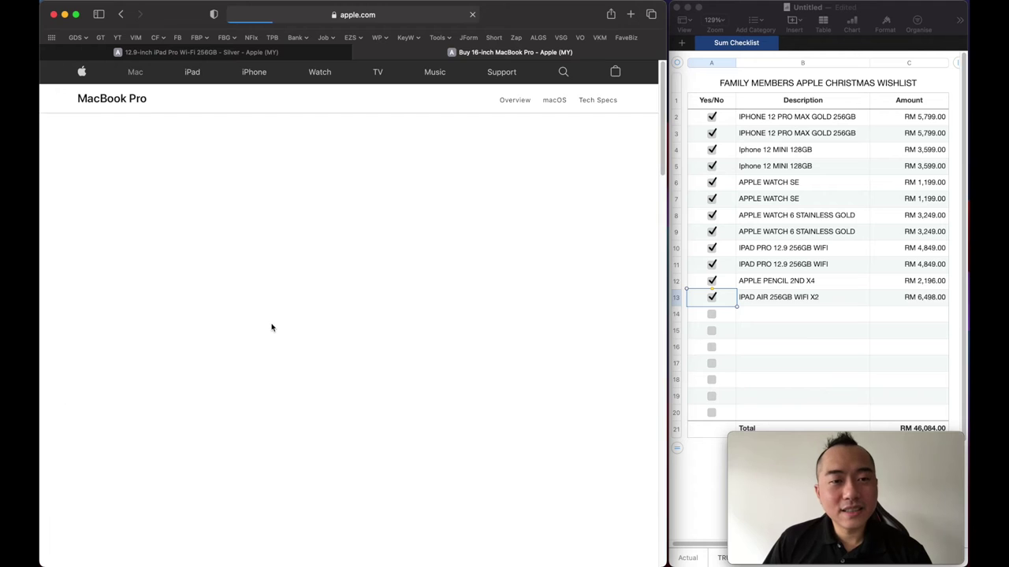
scroll(374, 265, down, 5)
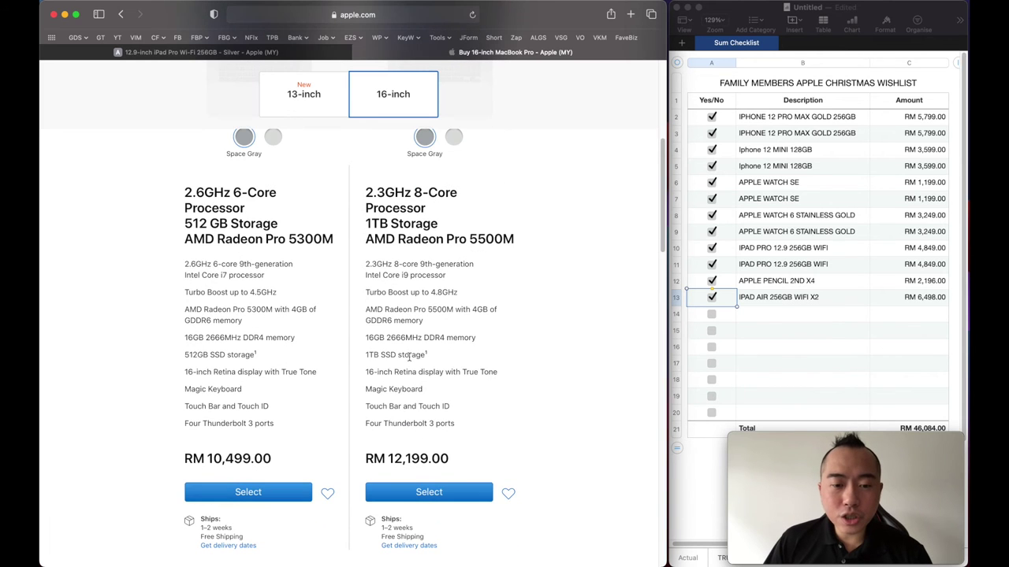
click(445, 495)
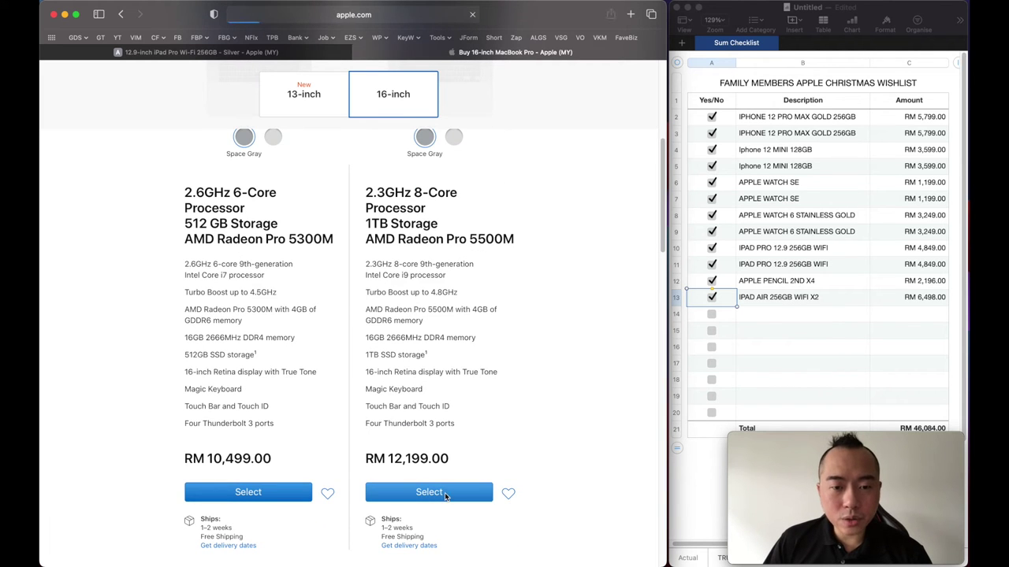
Add a ticked MACBOOK PRO 16 1TB in row 14 priced =12199*2 (RM 24,398.00).
click(763, 320)
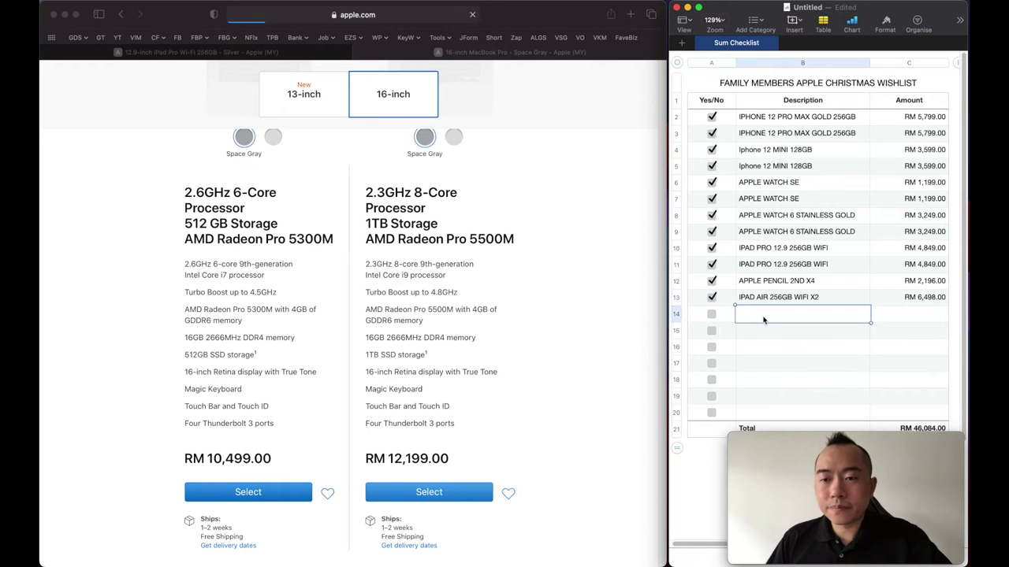
text(MA)
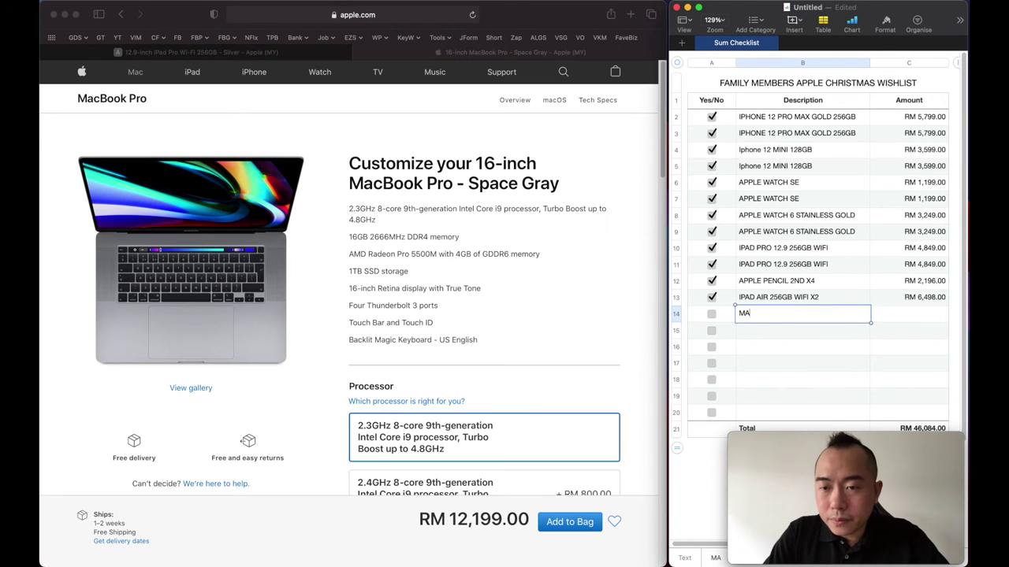
text(CBOOK PRO 16 1TB)
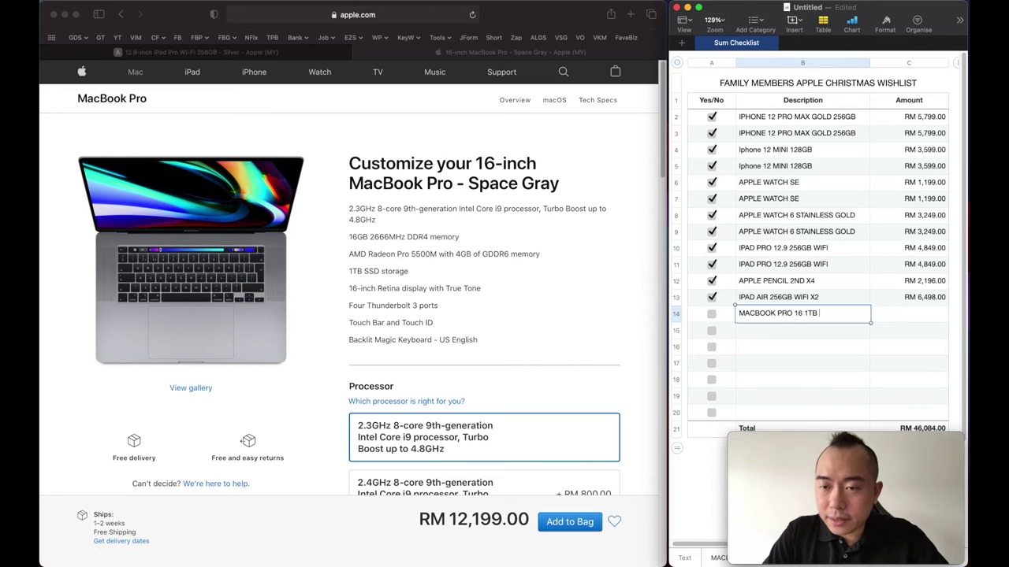
key(Tab)
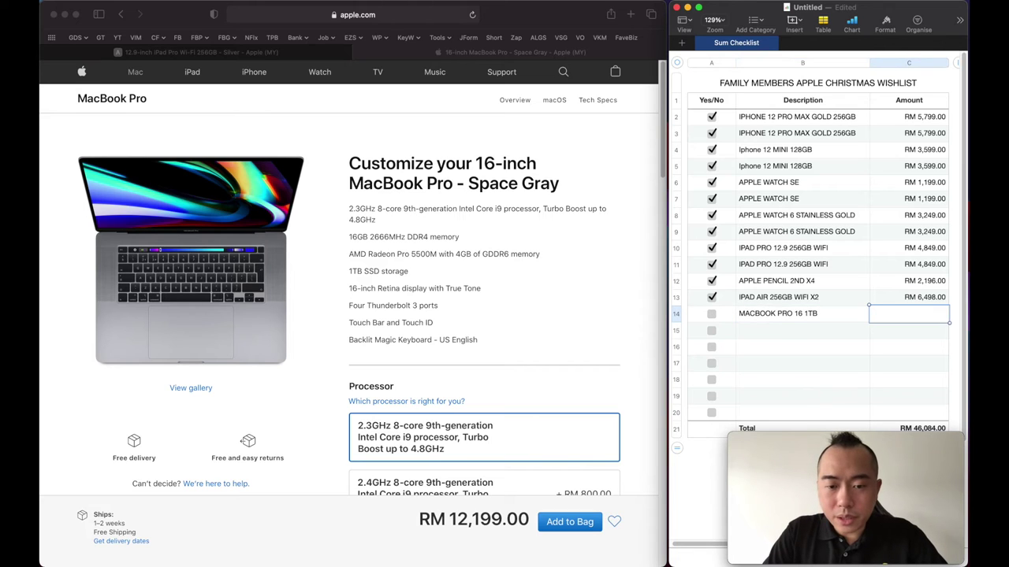
text(=1)
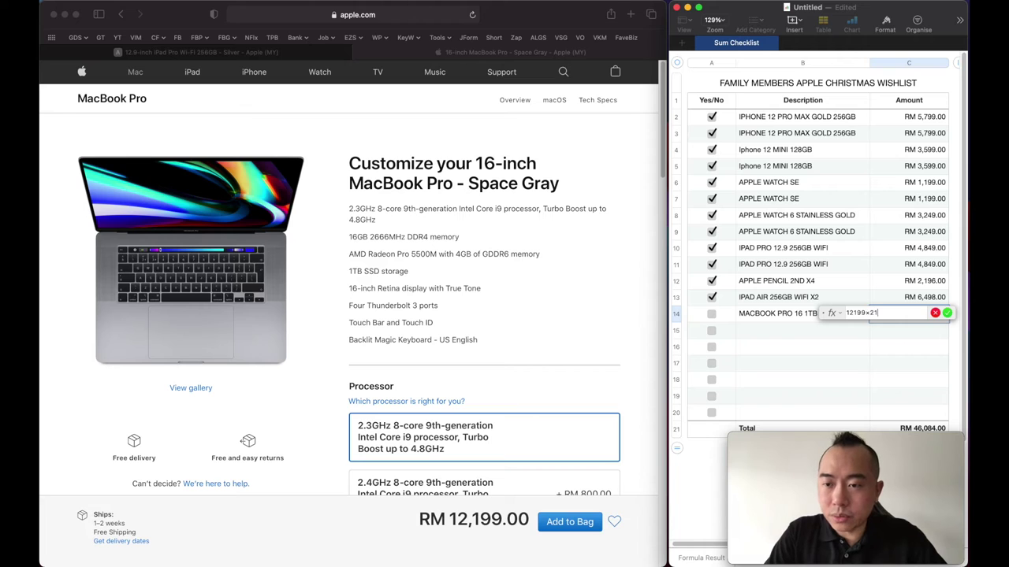
key(Return)
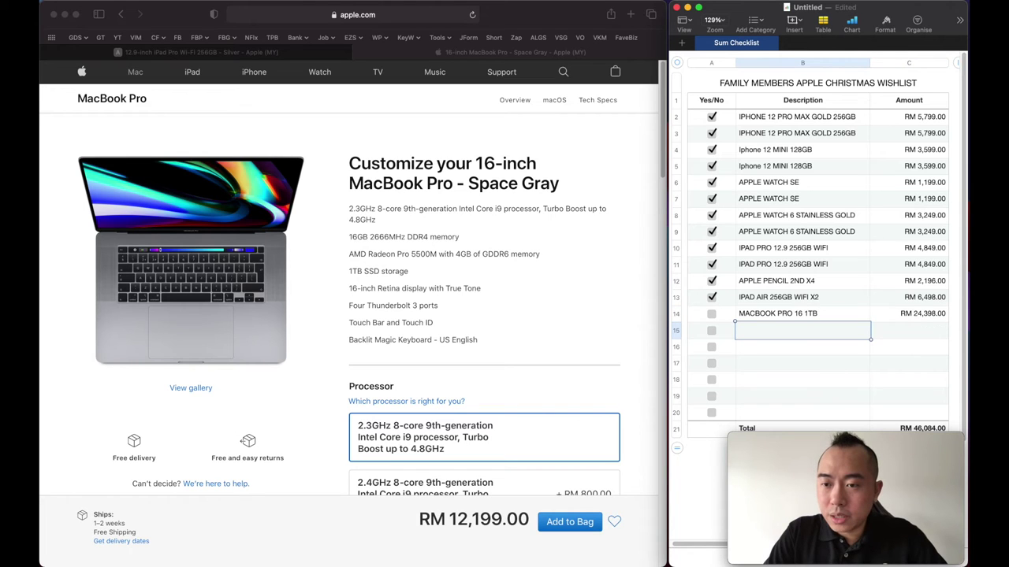
click(712, 314)
click(285, 105)
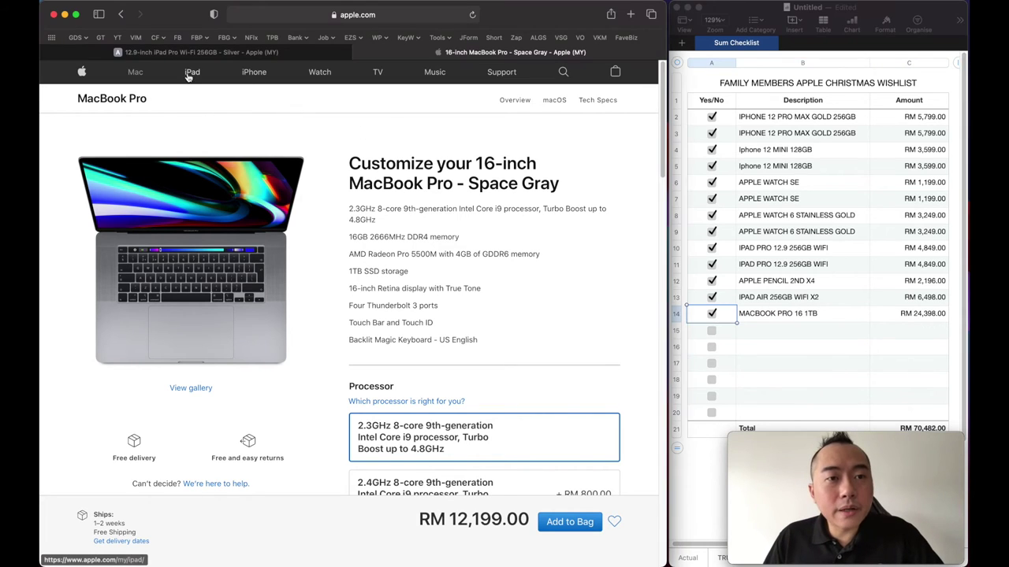
Review the MacBook Air buying options and prices on Apple's store.
click(149, 76)
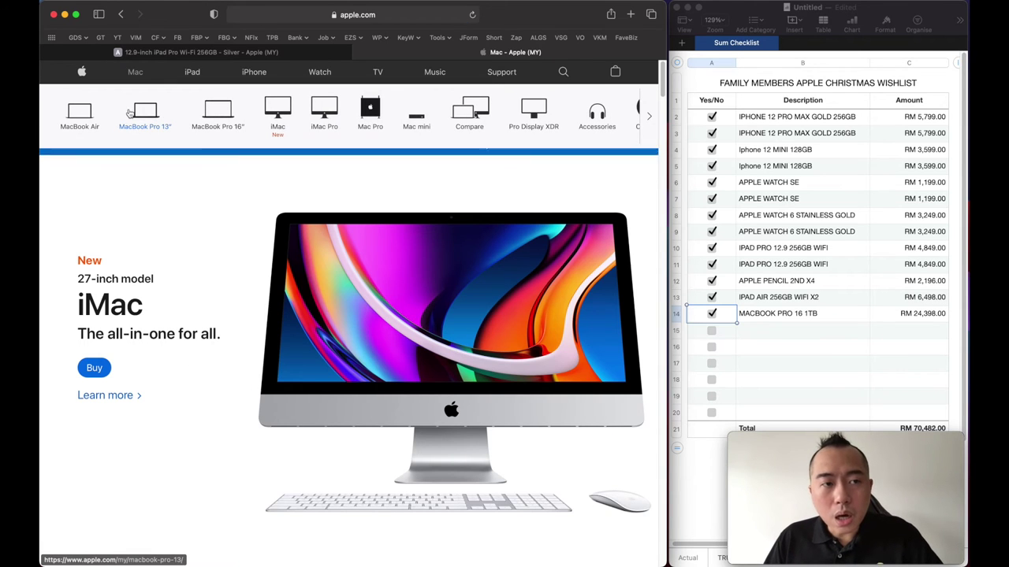
click(71, 116)
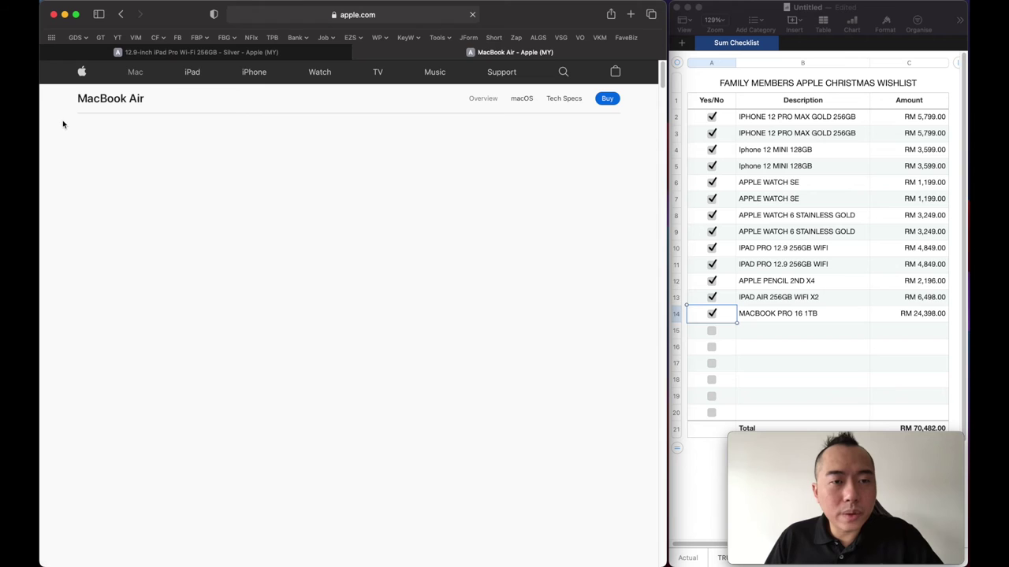
click(607, 98)
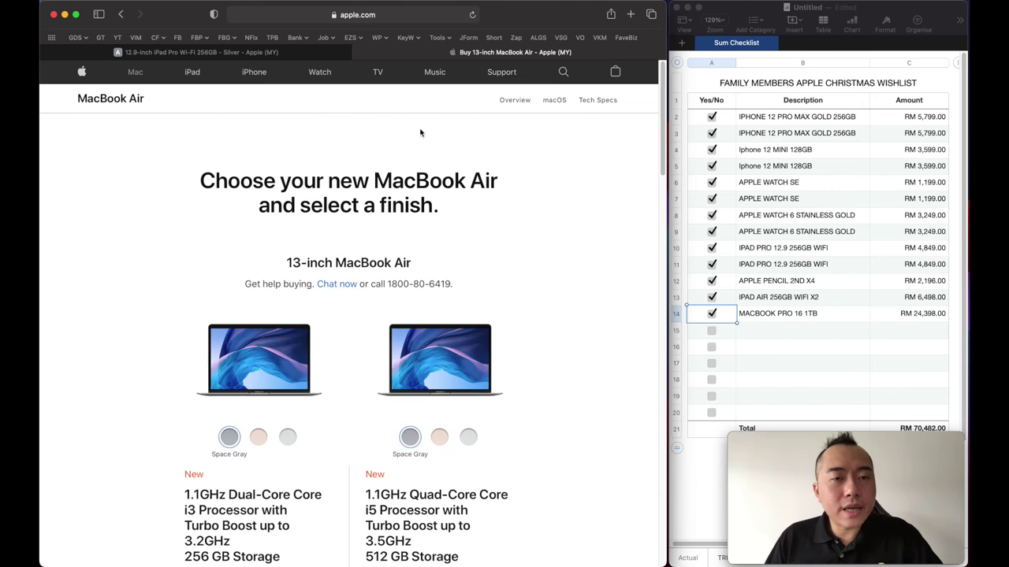
scroll(408, 291, down, 4)
scroll(408, 284, down, 3)
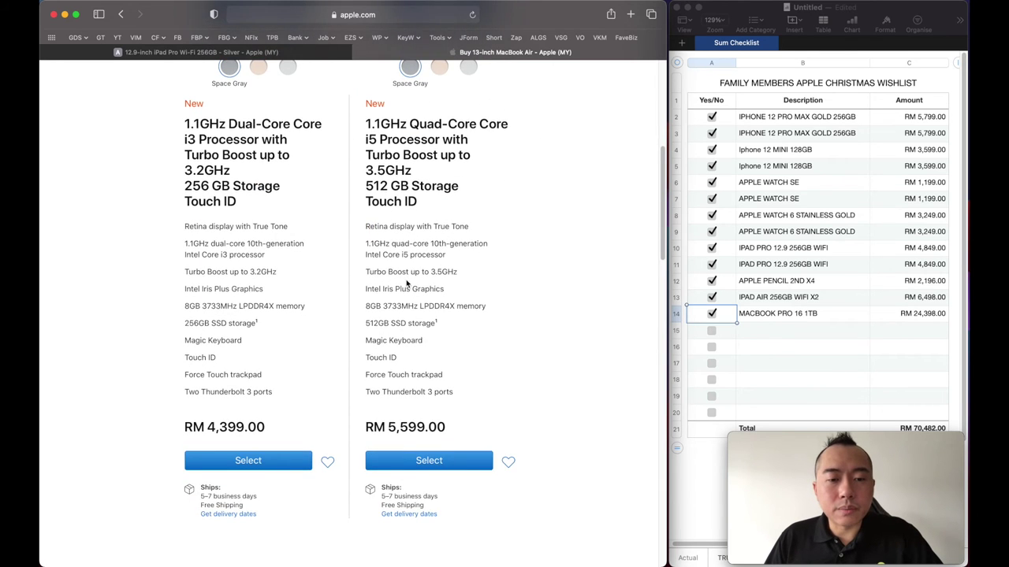
scroll(407, 281, up, 2)
scroll(408, 281, up, 5)
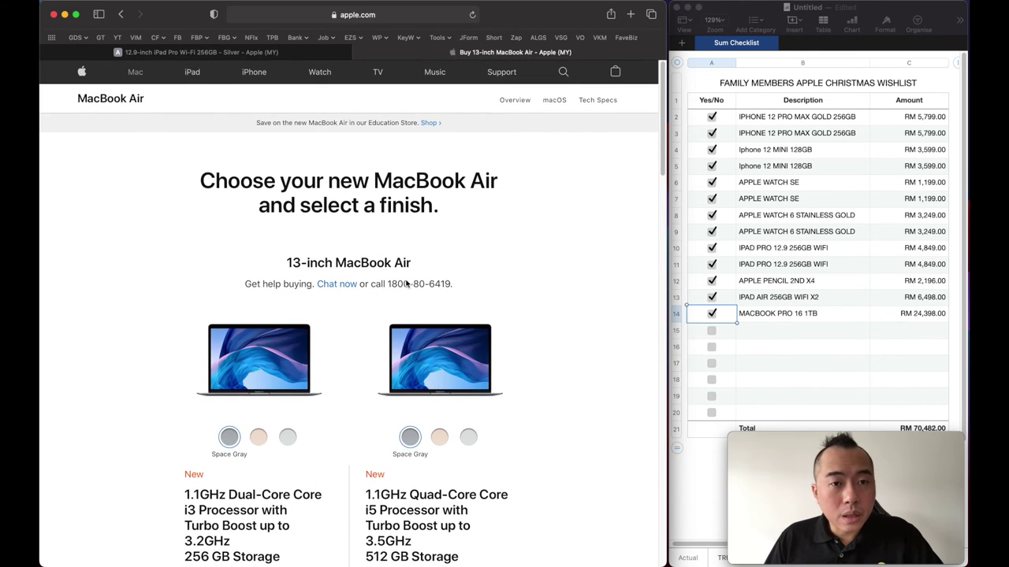
Select the 13-inch MacBook Pro 2.0GHz 512GB model at RM 7,999.00.
click(135, 72)
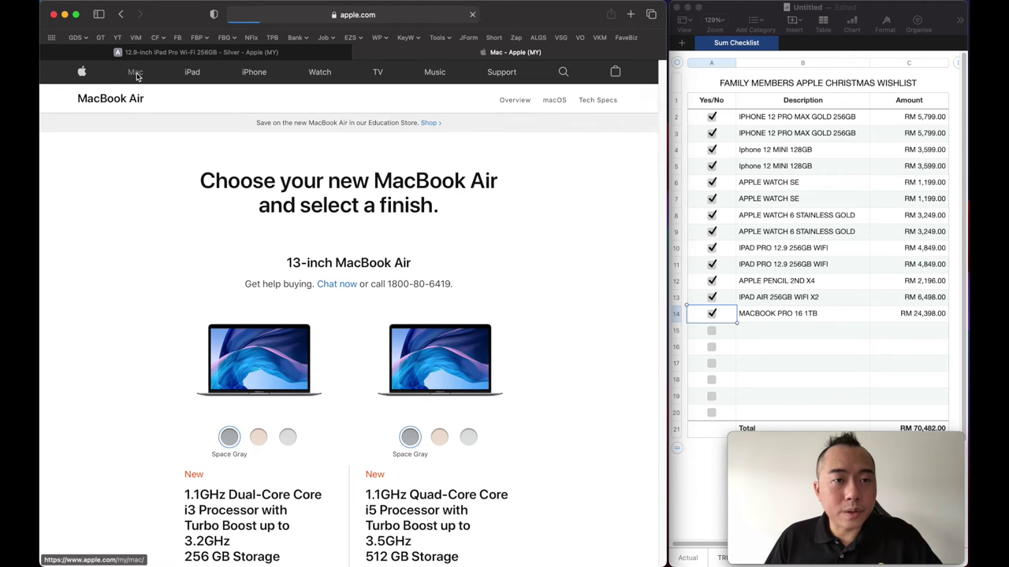
click(142, 115)
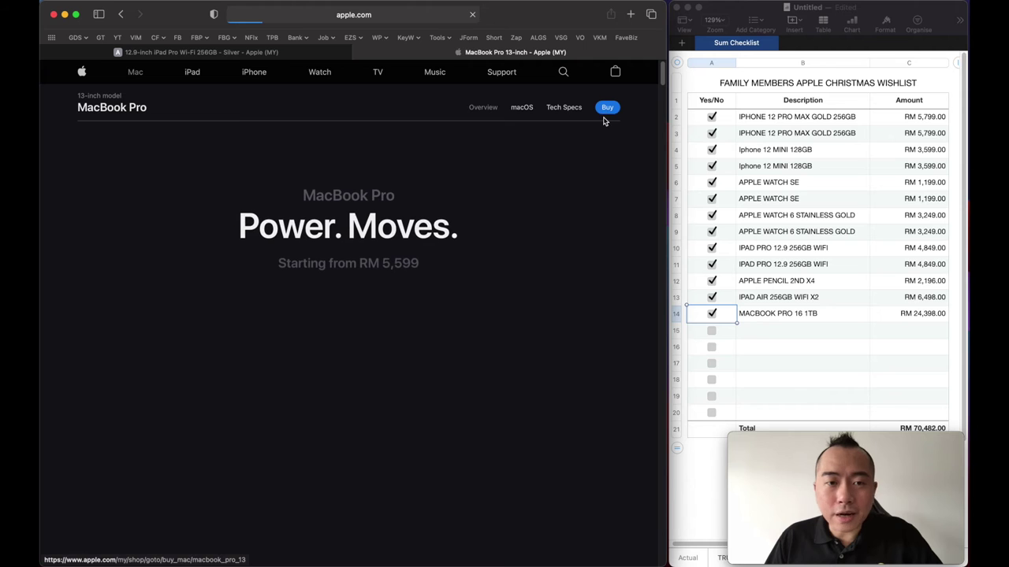
click(599, 115)
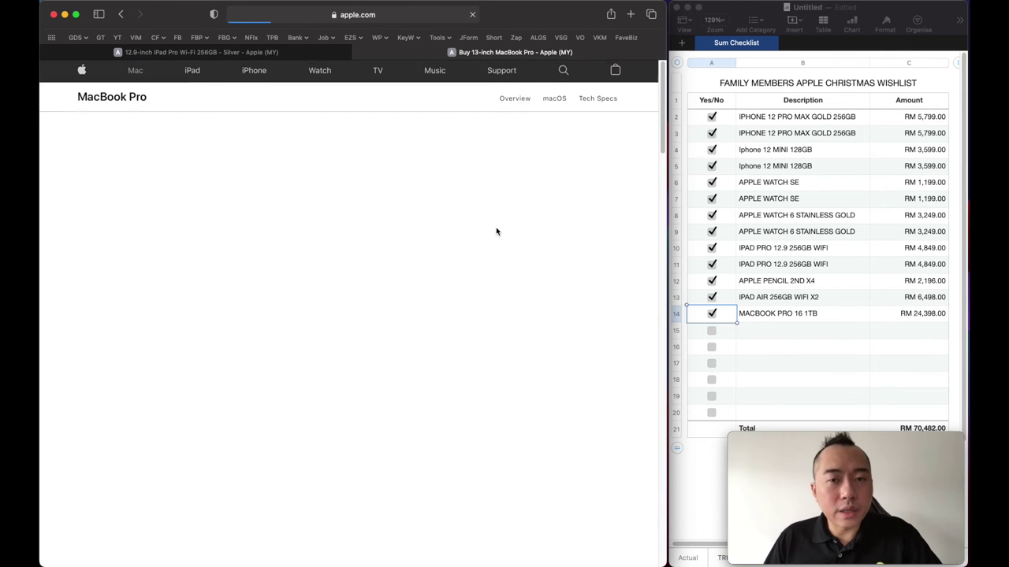
scroll(423, 317, down, 10)
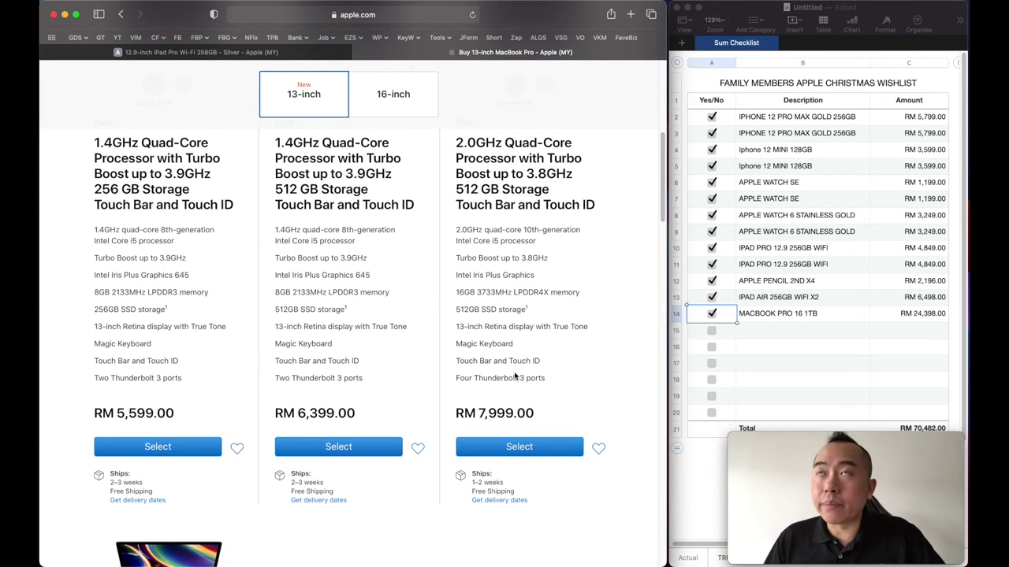
scroll(505, 389, up, 4)
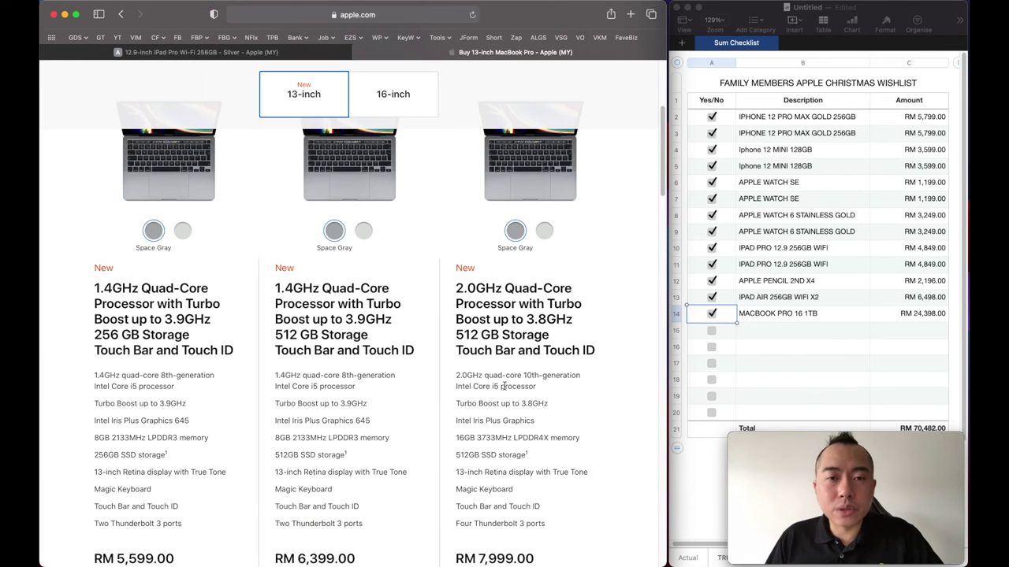
scroll(504, 390, down, 3)
scroll(503, 391, up, 3)
scroll(501, 392, down, 2)
scroll(498, 394, down, 1)
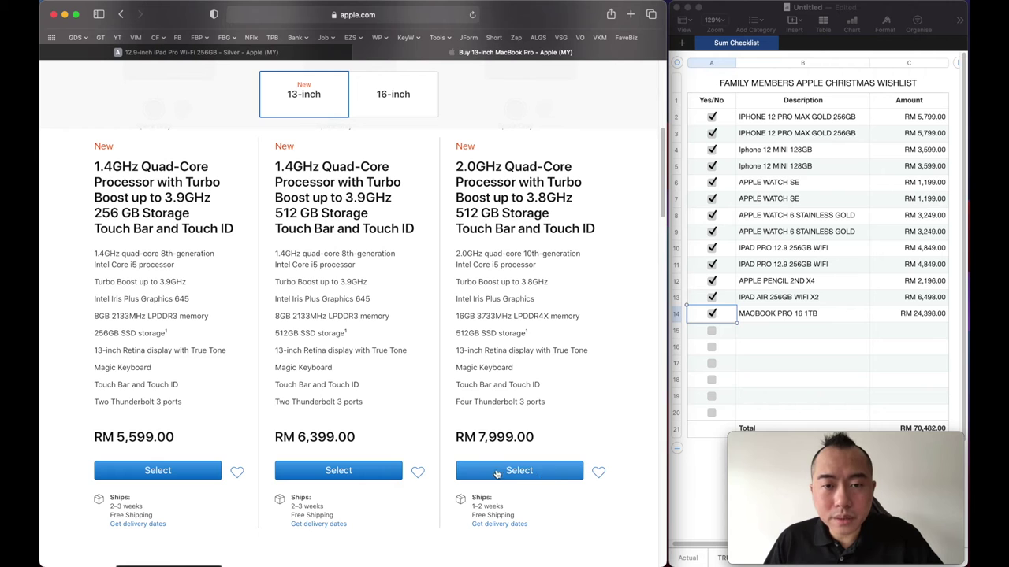
click(540, 473)
Add a ticked MACBOOK PRO 13 512GB in row 15 priced 7999×2 (RM 15,998.00).
click(804, 333)
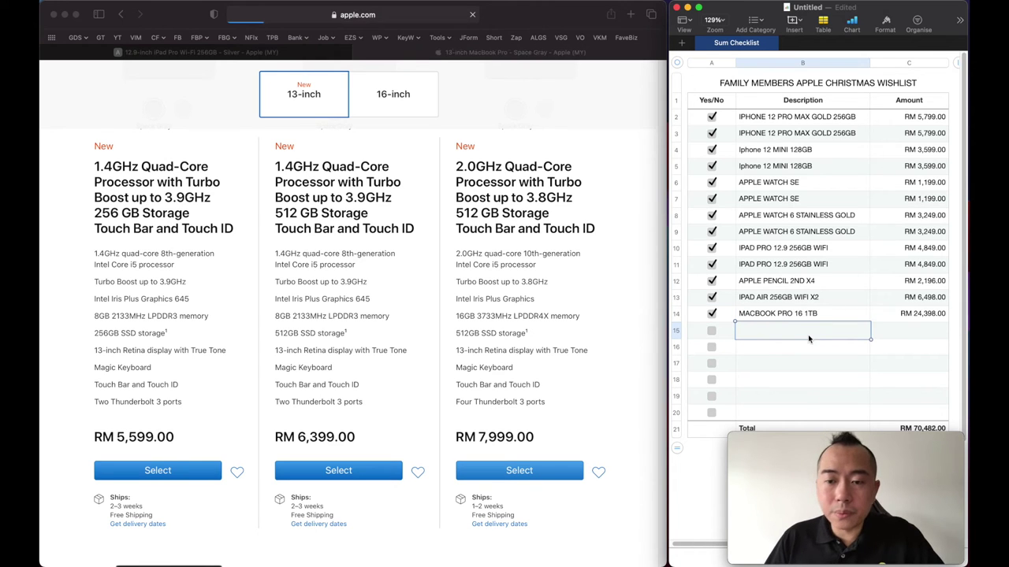
text(MACBOOK PRO 13 )
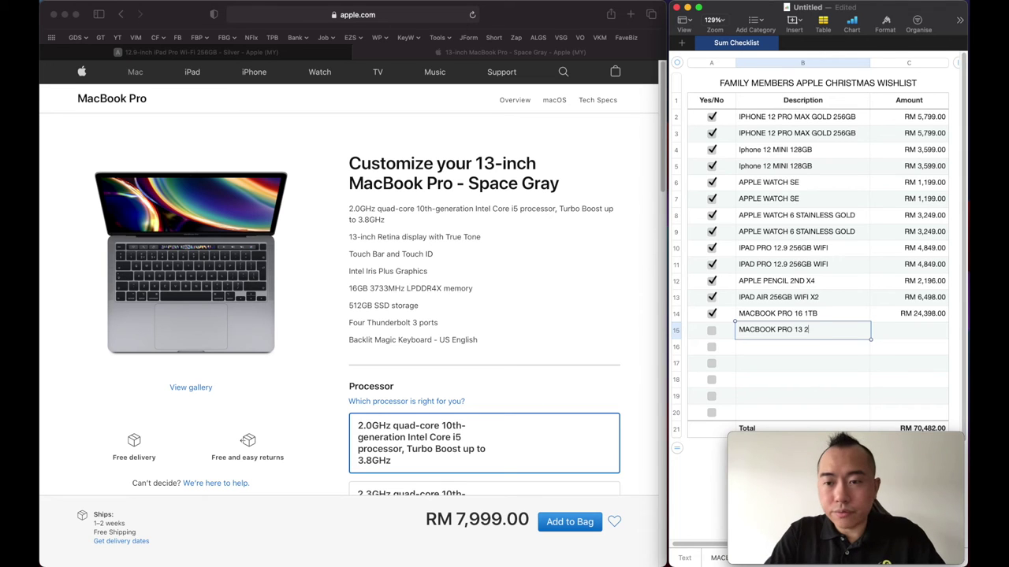
text(512GB)
key(Tab)
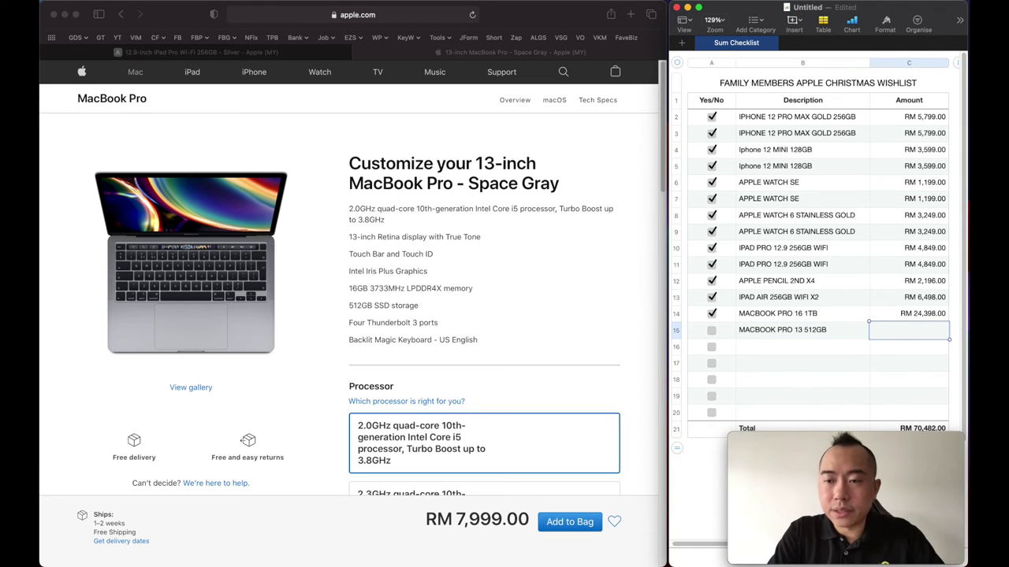
text(=79)
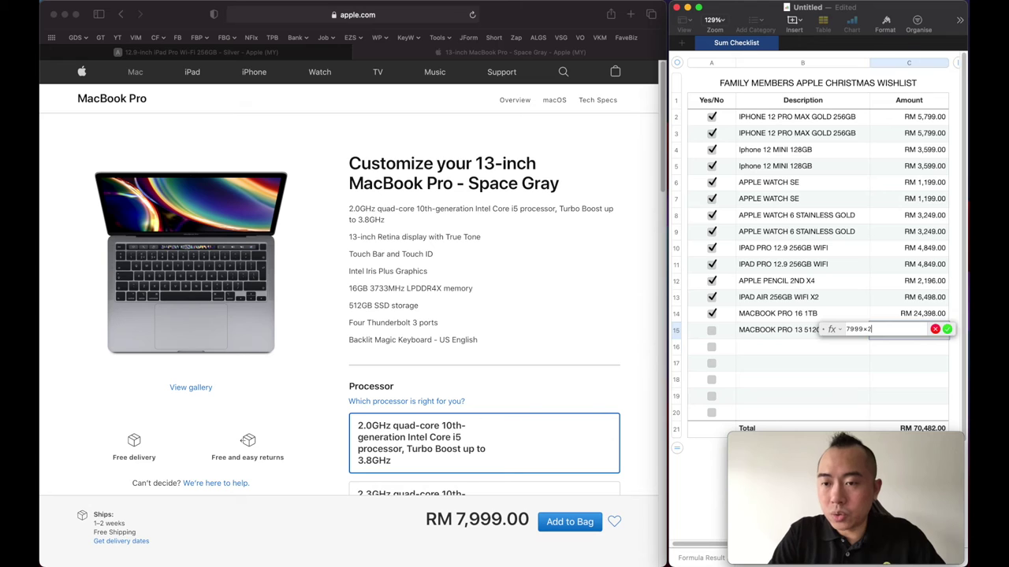
key(Return)
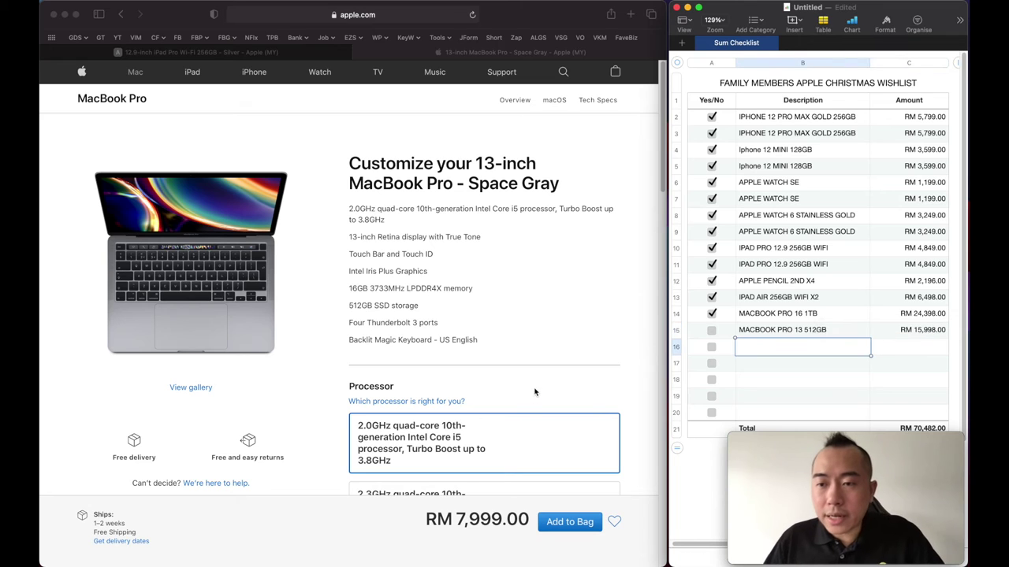
click(712, 330)
click(777, 349)
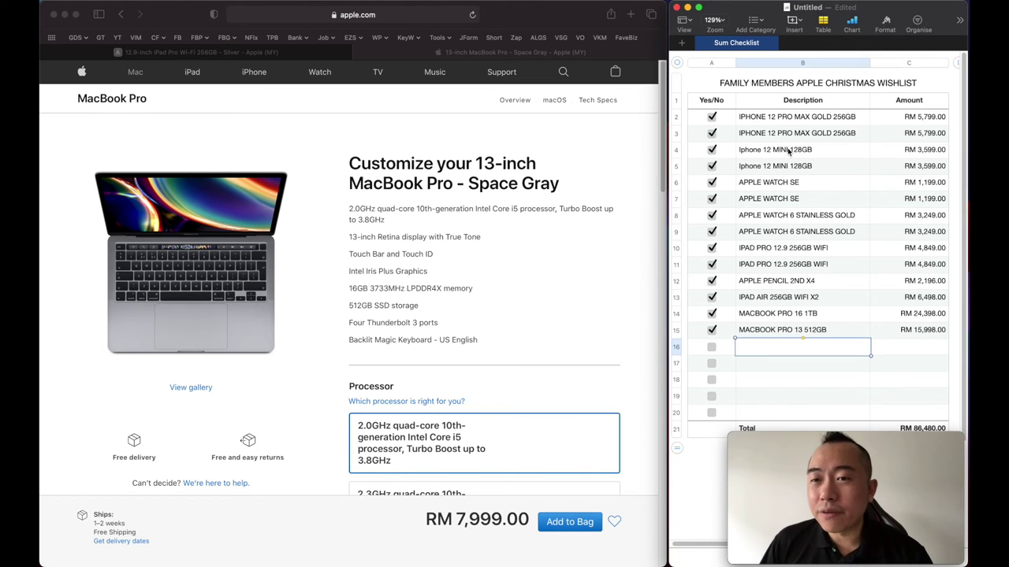
Append X2 to both the MACBOOK PRO 16 1TB and MACBOOK PRO 13 512GB descriptions.
mouse_move(777, 116)
mouse_down()
mouse_move(778, 229)
mouse_move(799, 264)
mouse_move(792, 293)
mouse_move(822, 317)
mouse_move(815, 326)
mouse_move(837, 319)
mouse_up()
click(837, 320)
text(X2)
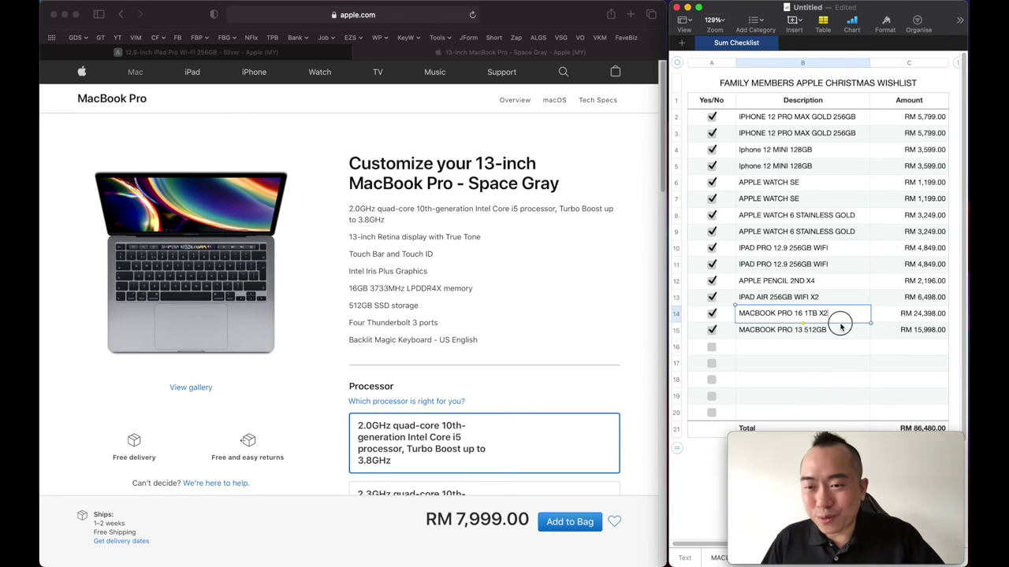
click(840, 328)
click(842, 329)
text(X)
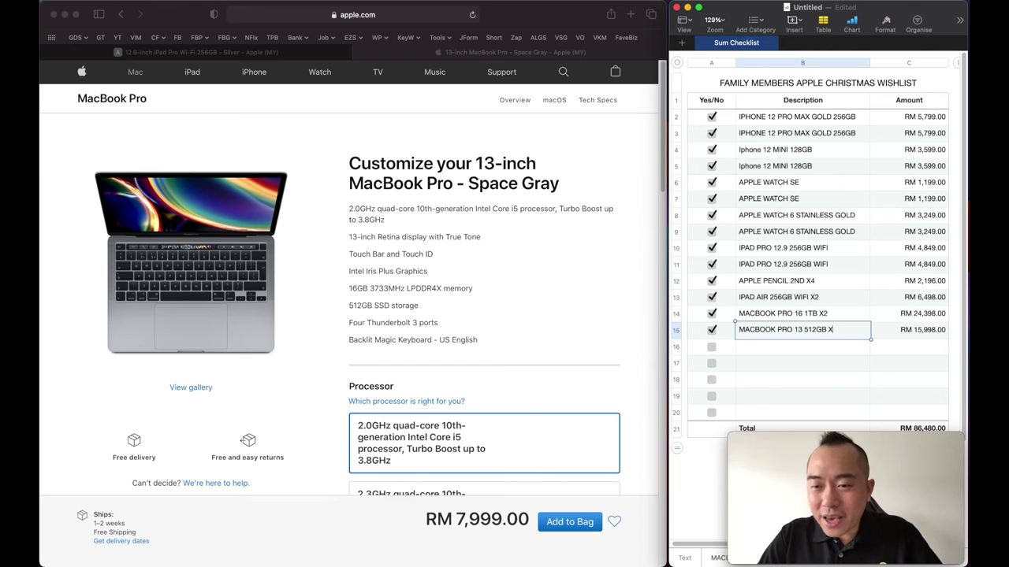
text(2)
key(Return)
click(402, 127)
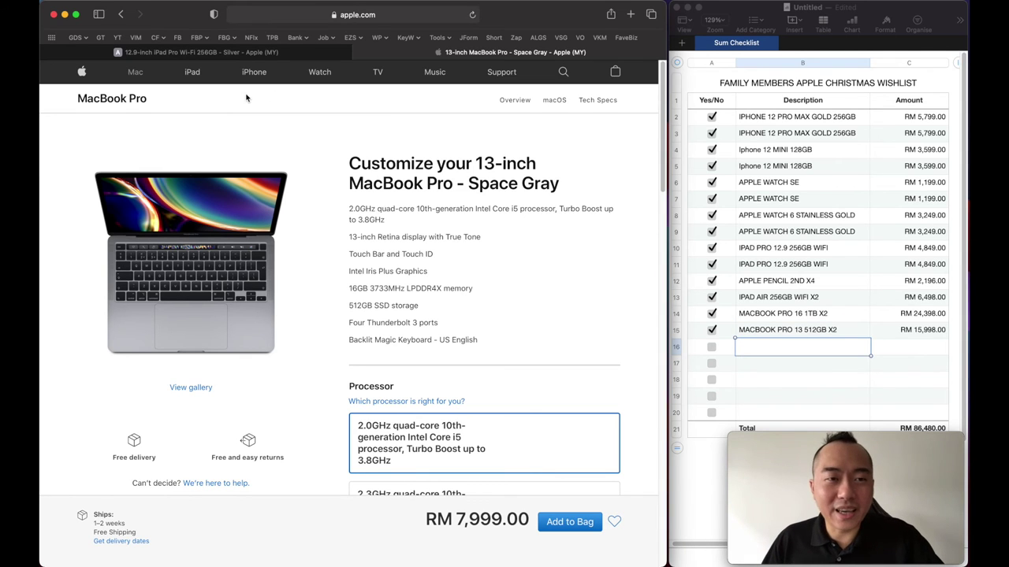
click(135, 73)
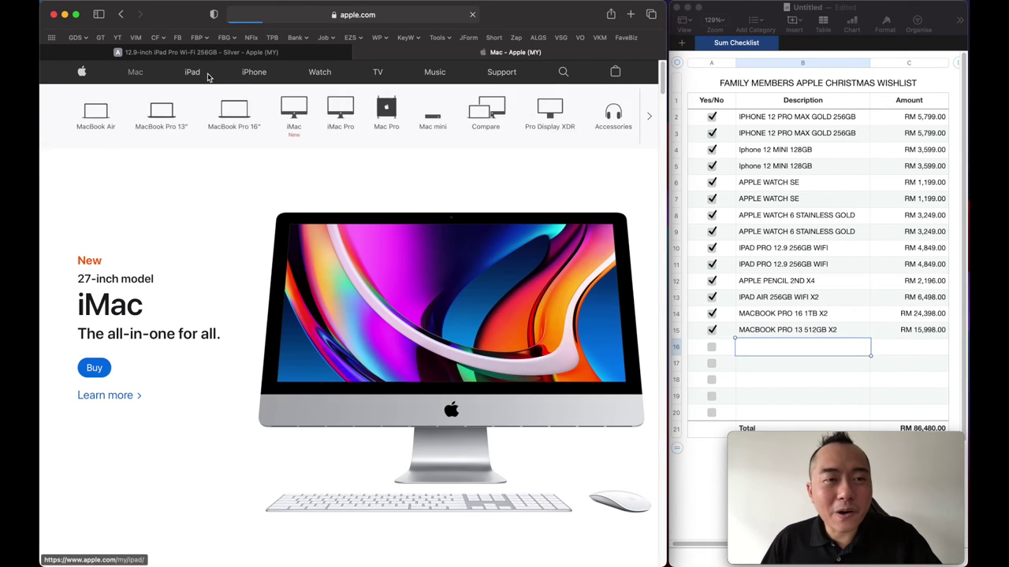
click(602, 116)
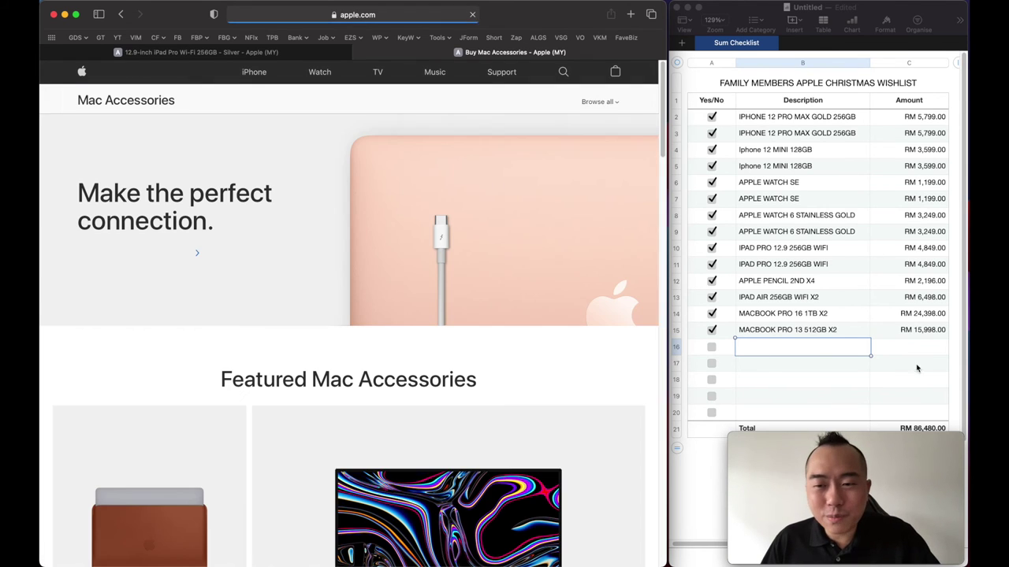
click(914, 366)
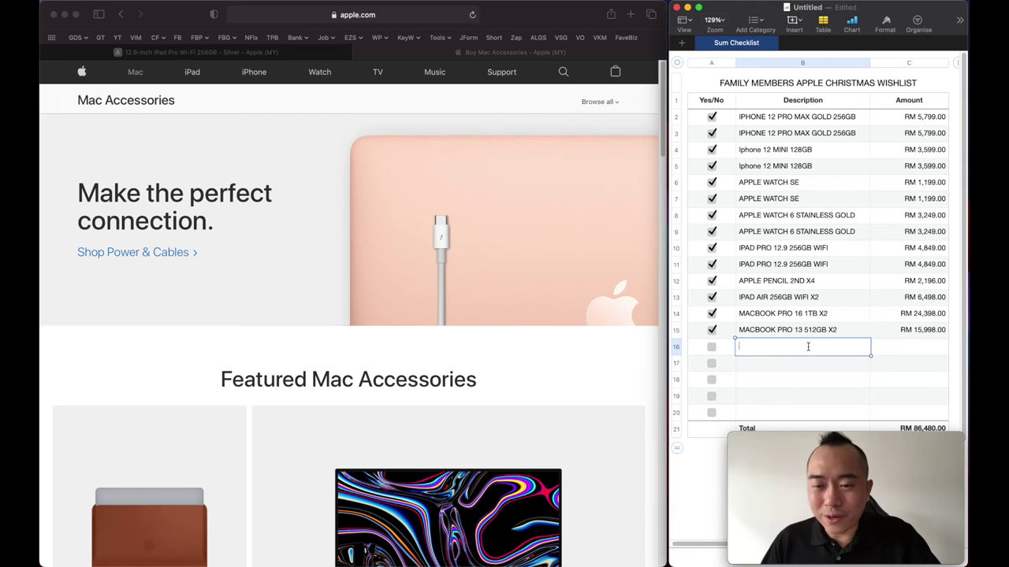
text(AIRPODS PRO X4)
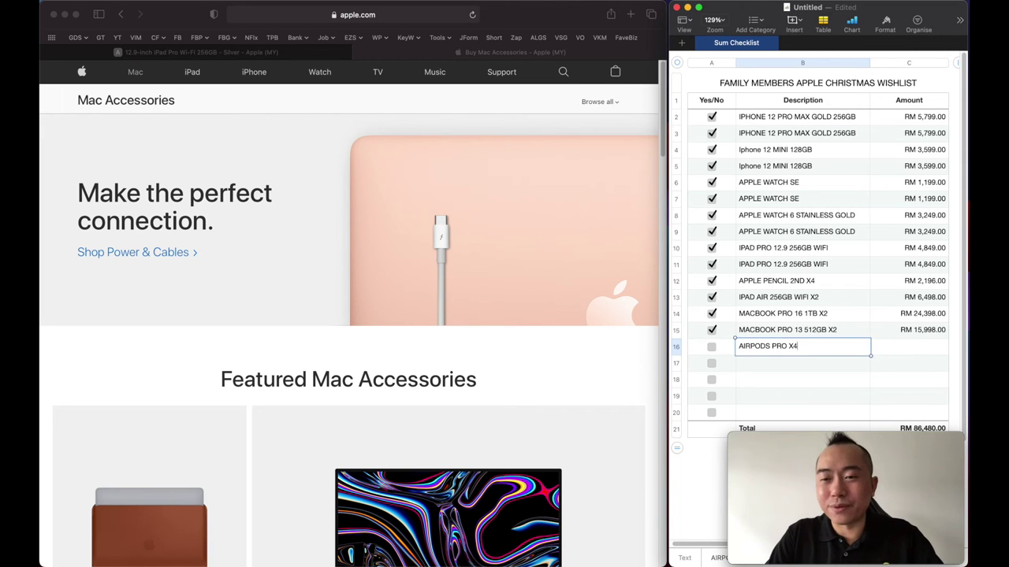
key(Return)
Price the AirPods row with =1099*4, giving RM 4,396.00.
scroll(216, 284, down, 10)
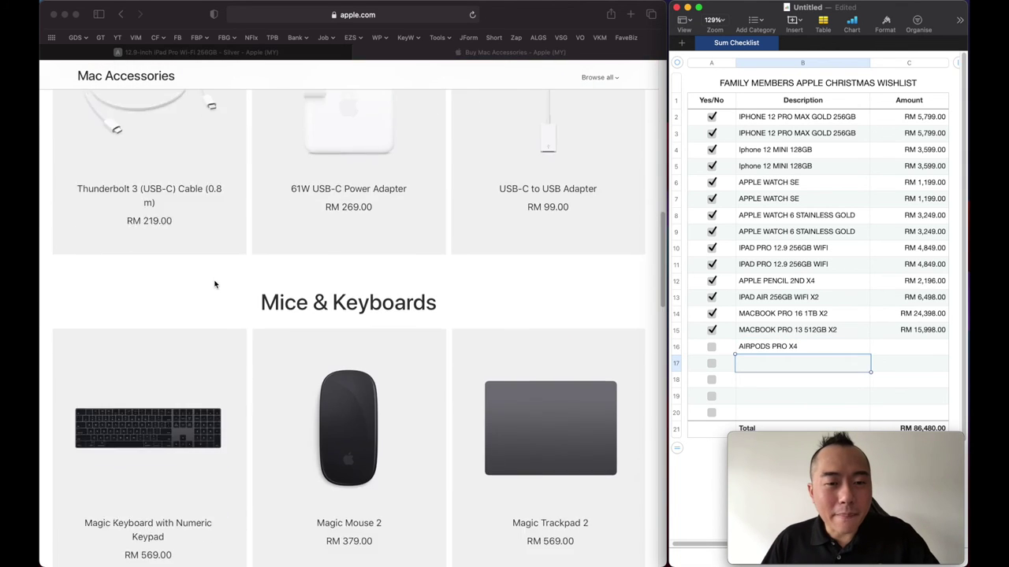
scroll(214, 285, down, 7)
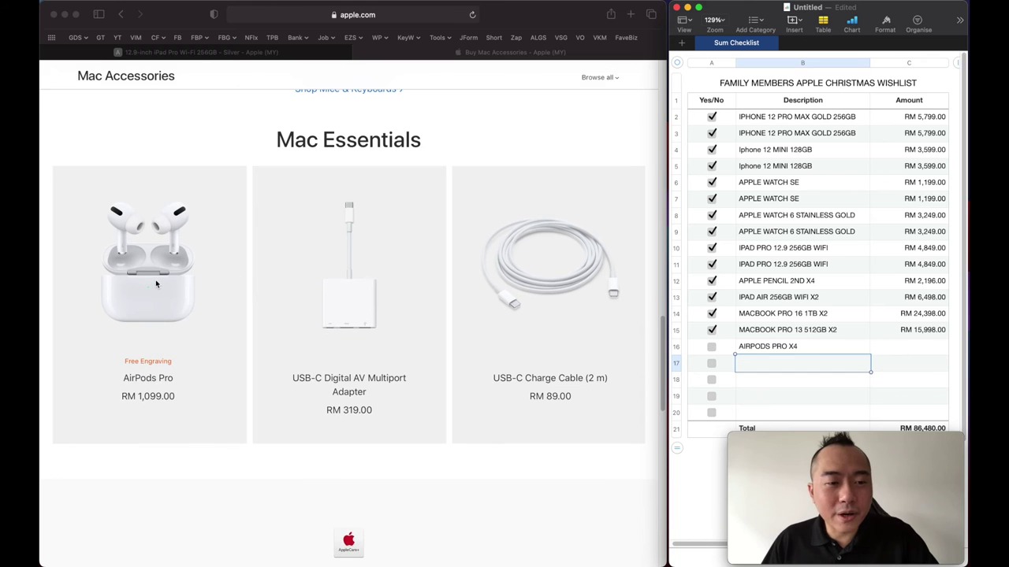
click(904, 351)
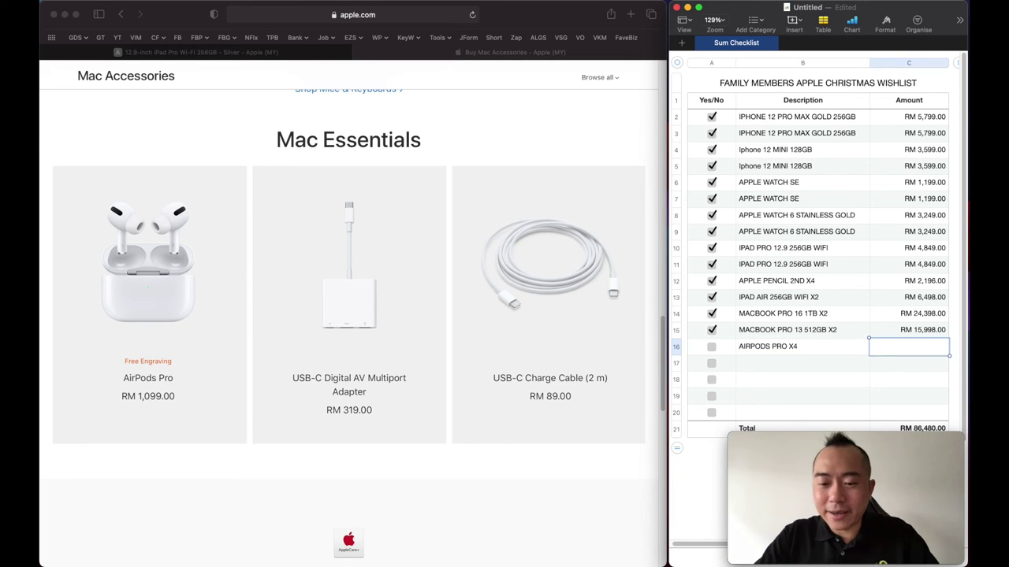
text(=109)
key(Return)
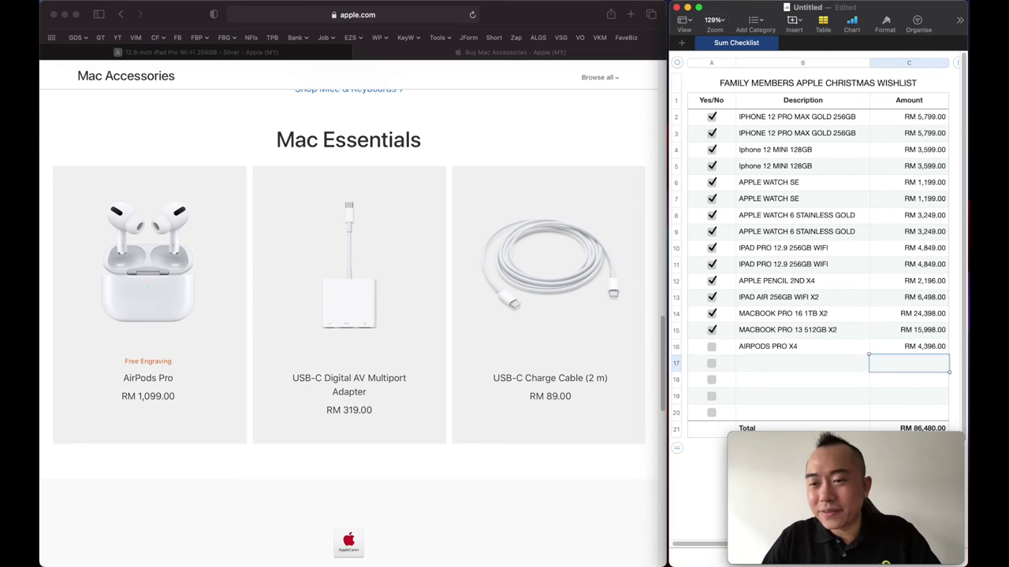
scroll(869, 317, down, 1)
scroll(478, 397, down, 5)
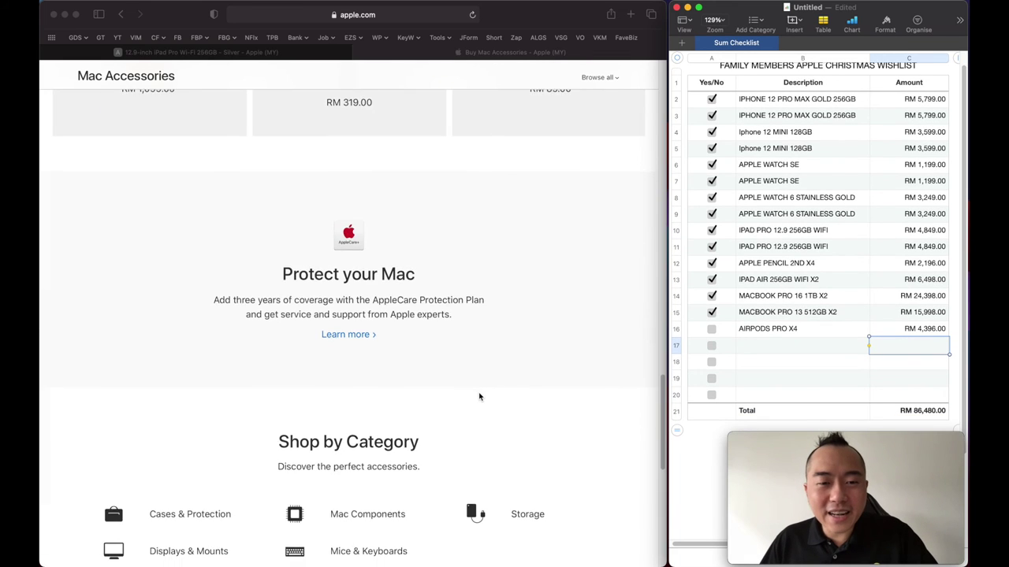
scroll(480, 393, up, 15)
scroll(480, 389, down, 8)
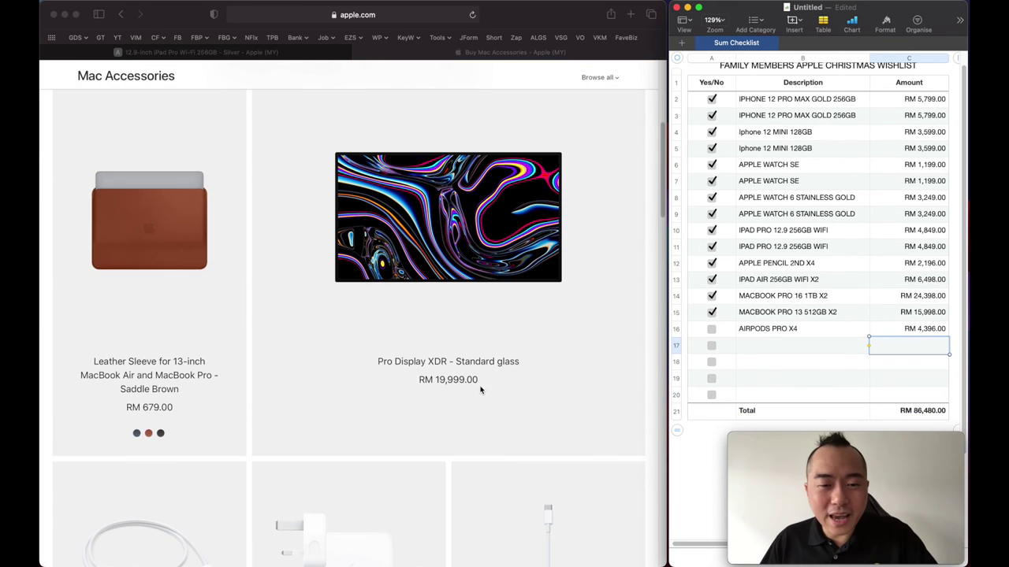
click(850, 268)
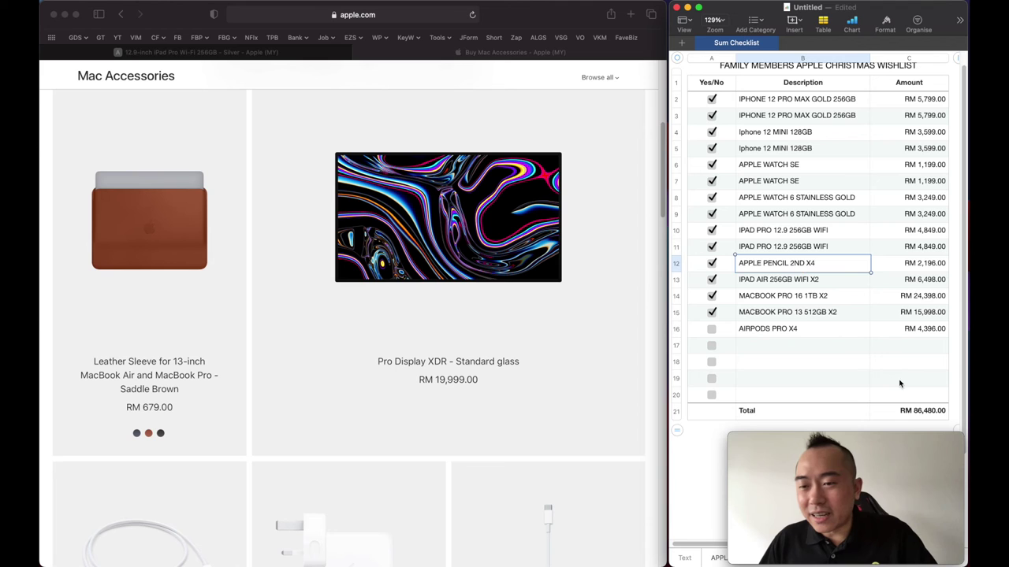
click(931, 399)
key(super+shift+period)
scroll(926, 390, down, 3)
scroll(926, 390, right, 5)
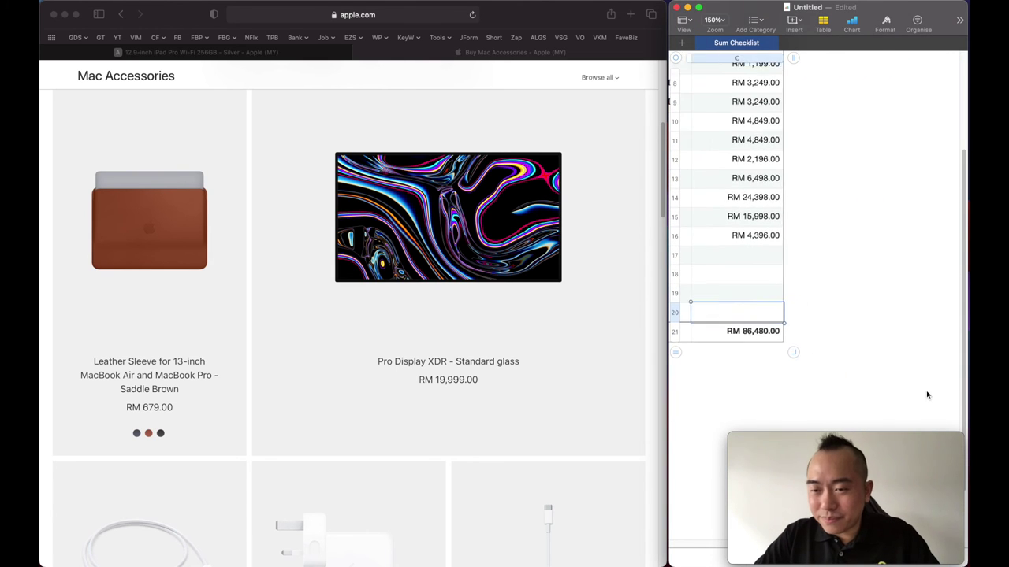
scroll(788, 268, left, 2)
scroll(562, 207, up, 8)
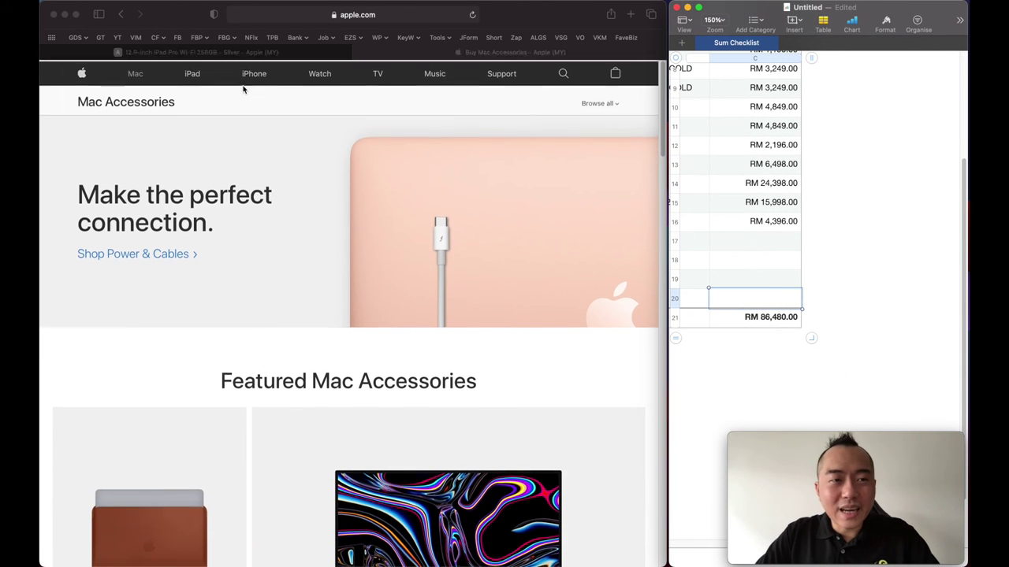
click(256, 74)
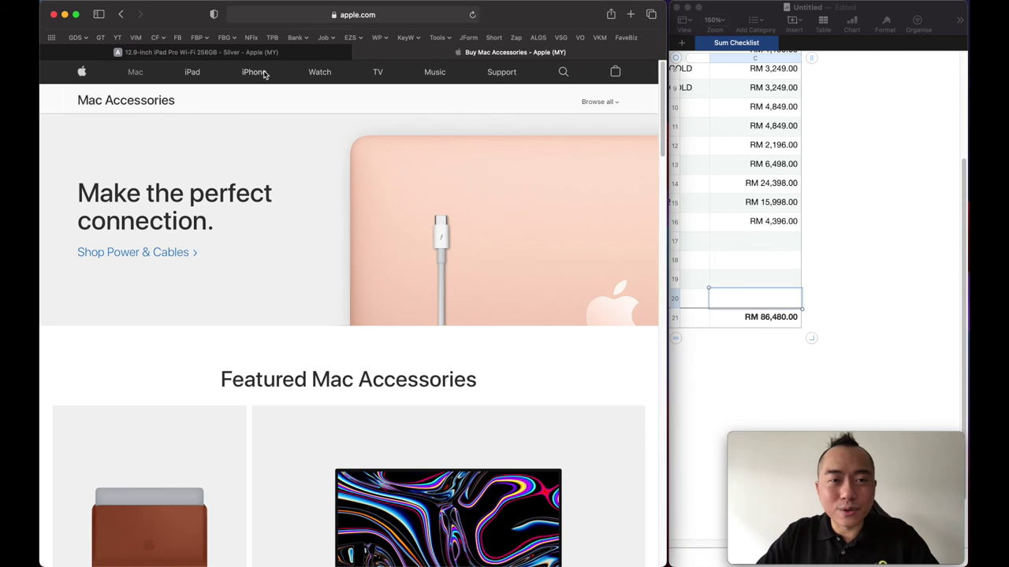
scroll(421, 259, down, 4)
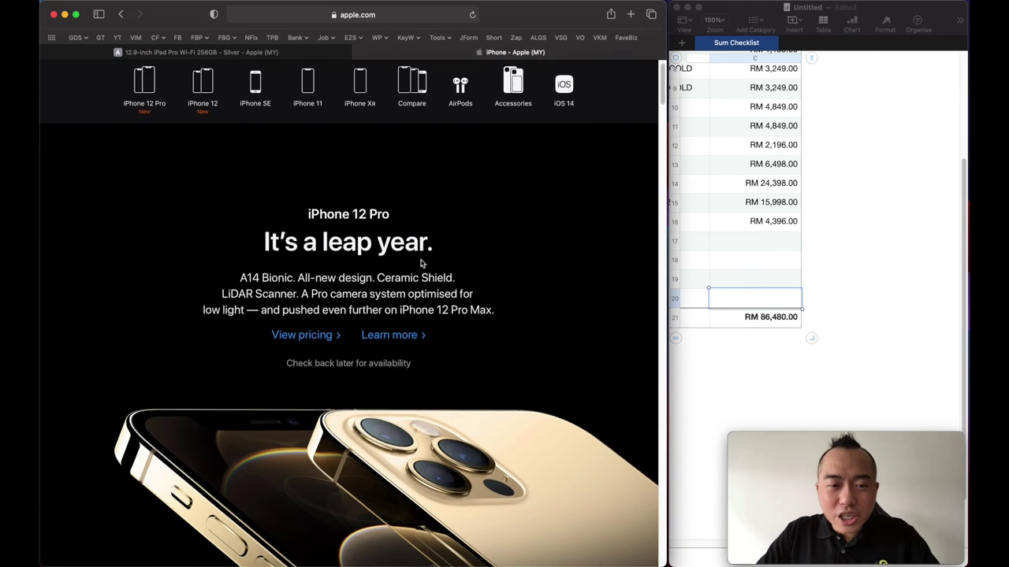
scroll(421, 259, down, 1)
scroll(745, 251, left, 3)
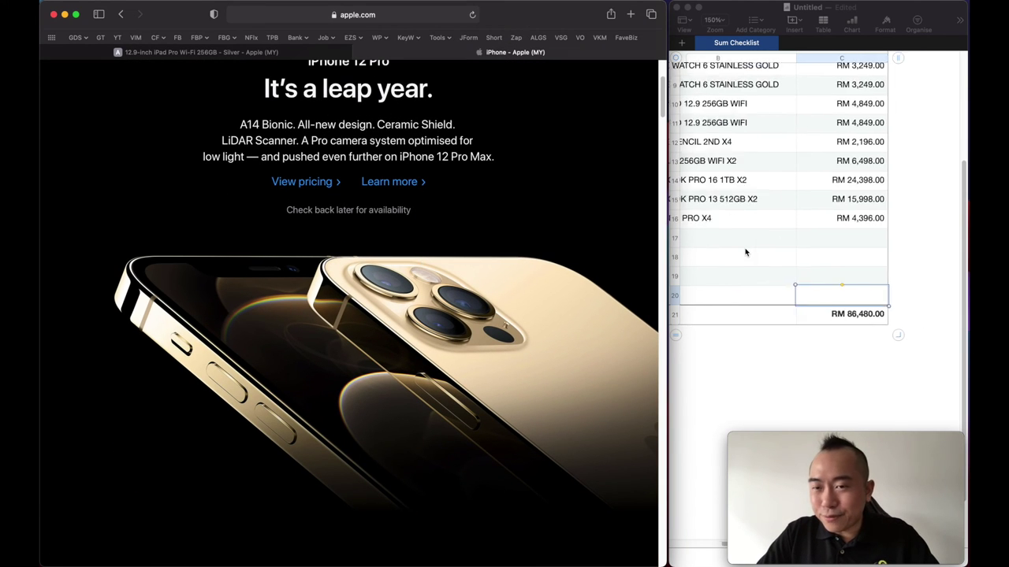
scroll(746, 251, right, 2)
scroll(745, 250, down, 2)
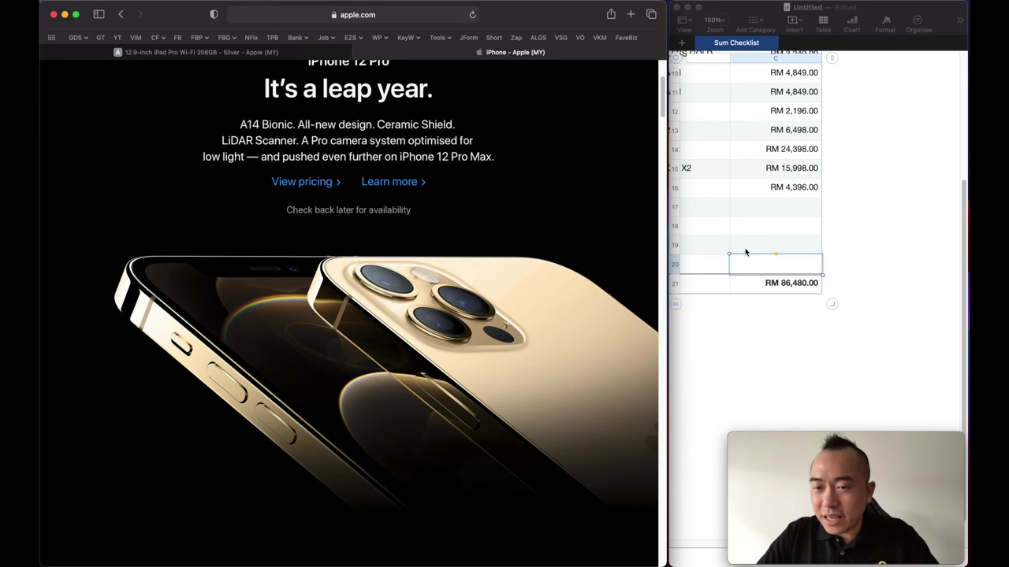
click(807, 288)
key(super+shift+period)
key(super+shift+period)
key(super+shift+period)
click(808, 290)
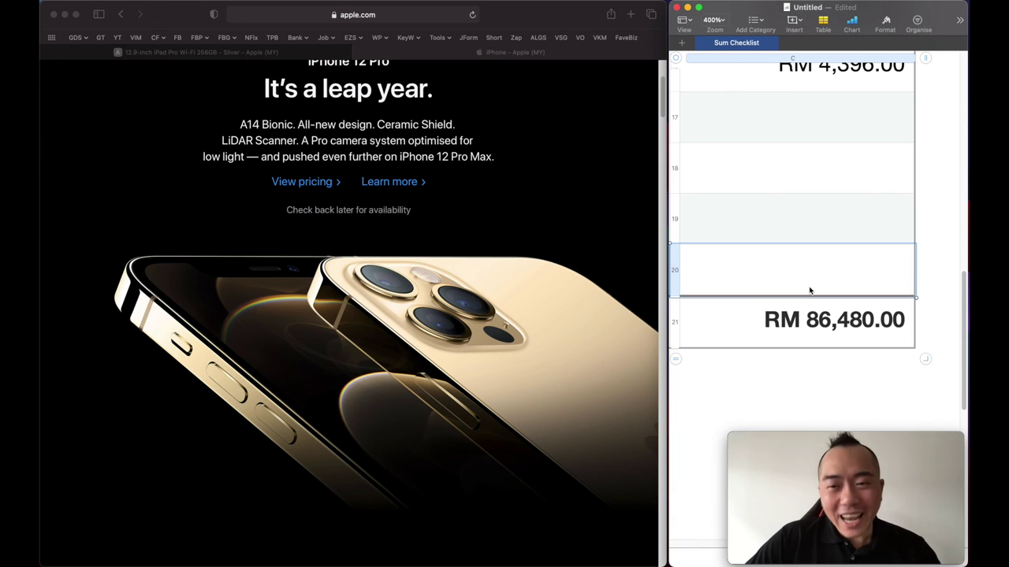
scroll(809, 291, up, 15)
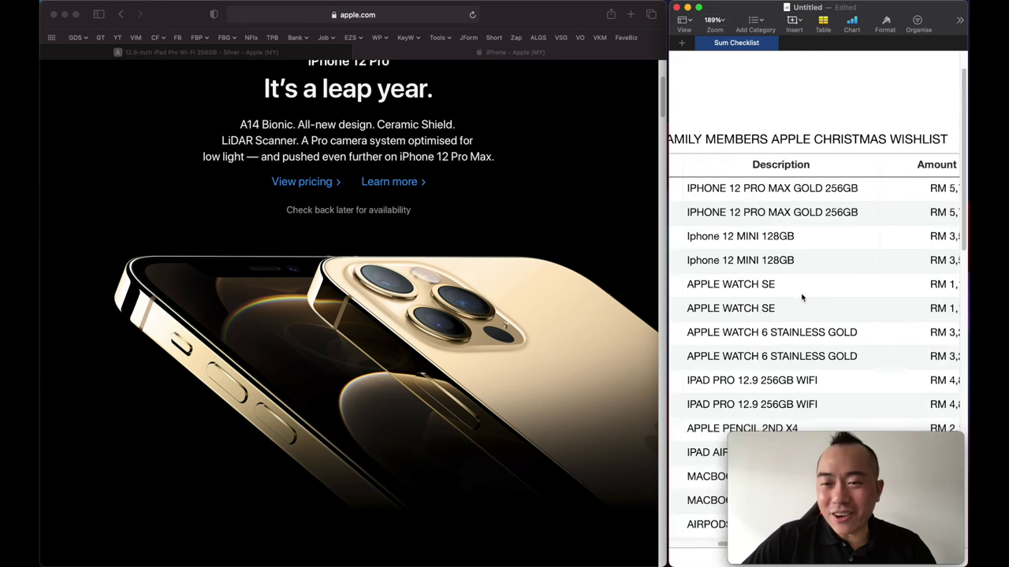
scroll(803, 297, down, 6)
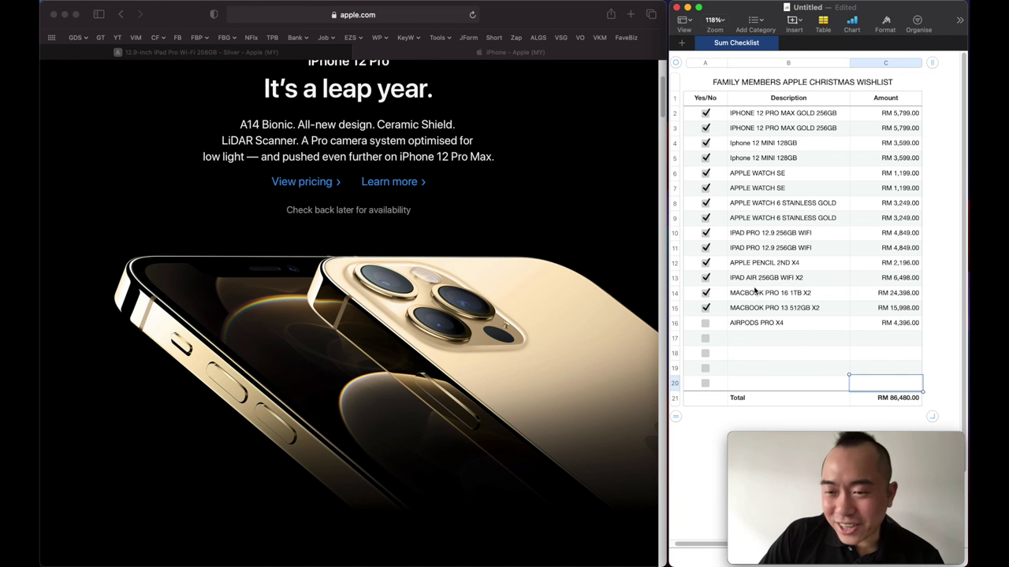
Search apple.com for 'APPLE ONE' and view the Apple One bundle page.
click(613, 222)
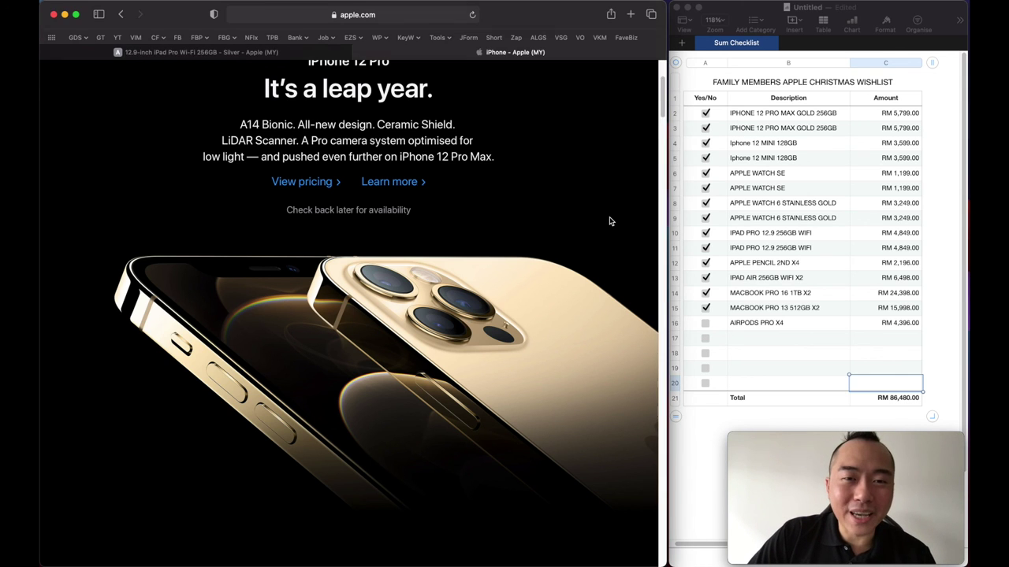
scroll(610, 221, up, 5)
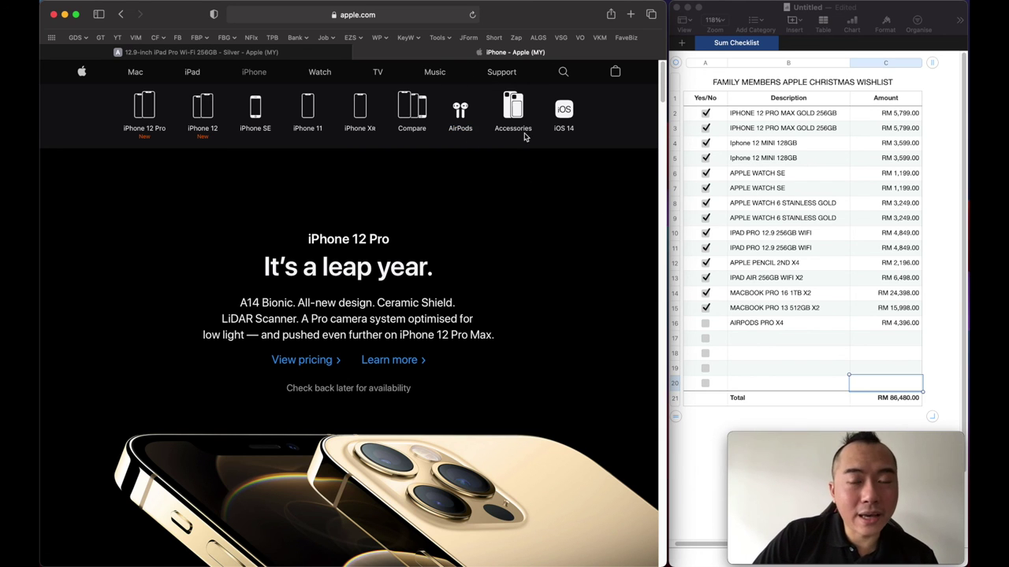
click(561, 72)
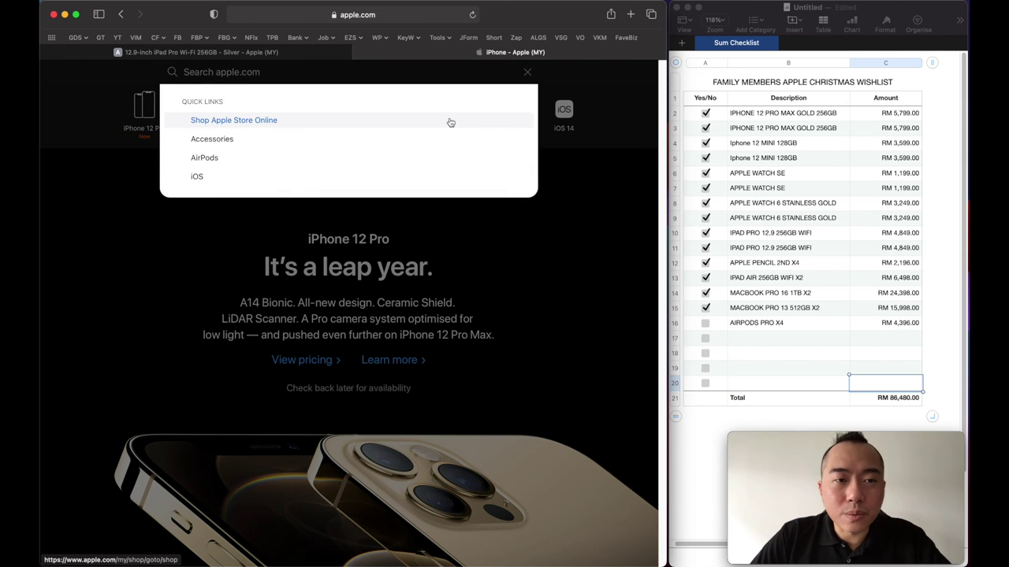
text(APPLE ONE)
key(Return)
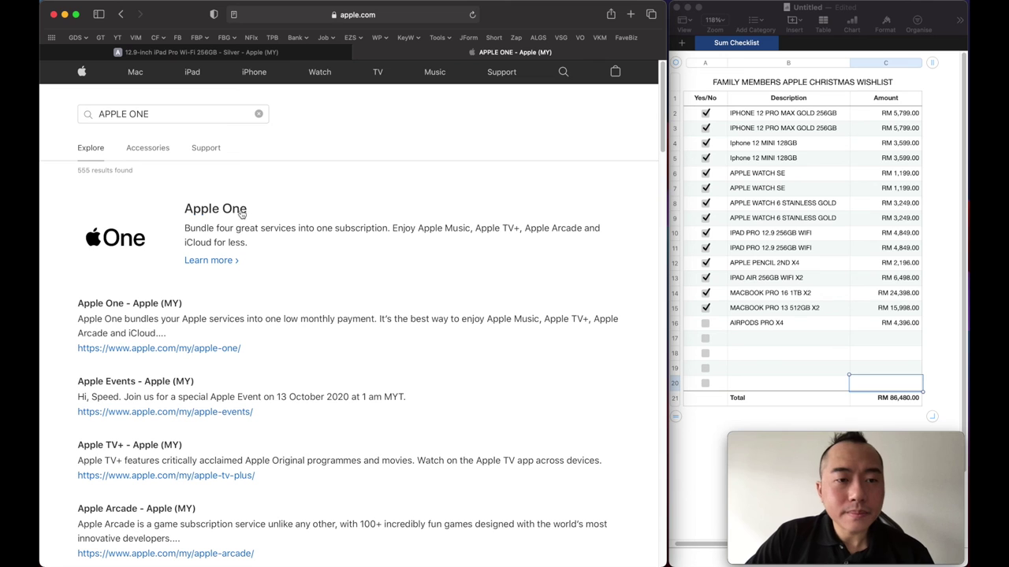
click(218, 213)
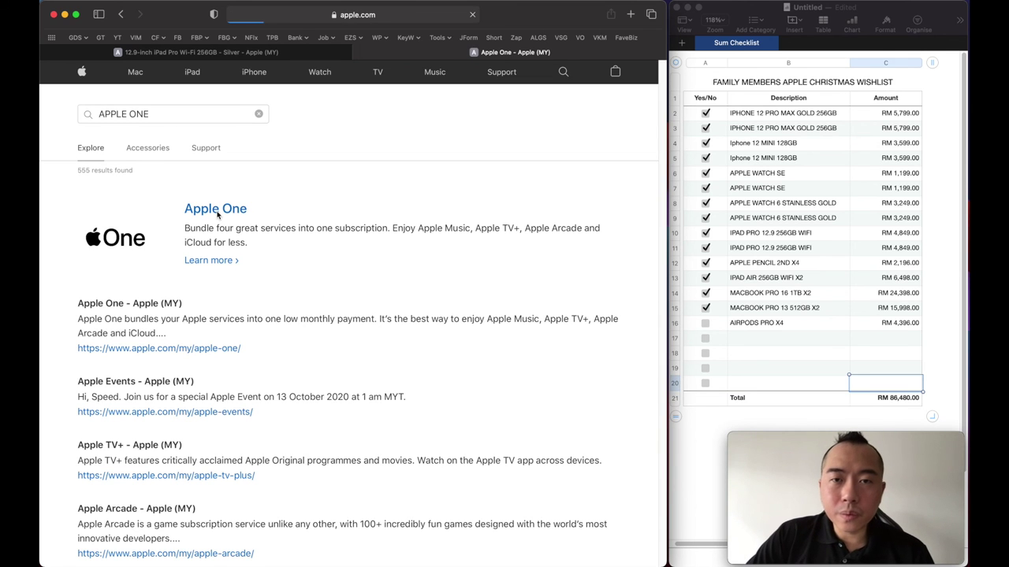
click(218, 209)
scroll(168, 299, down, 2)
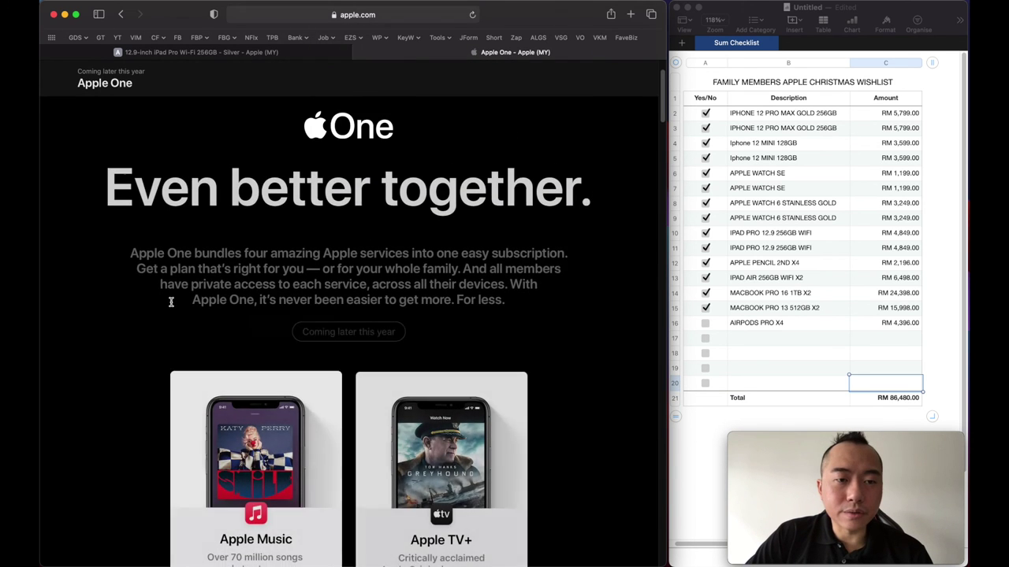
scroll(170, 302, up, 3)
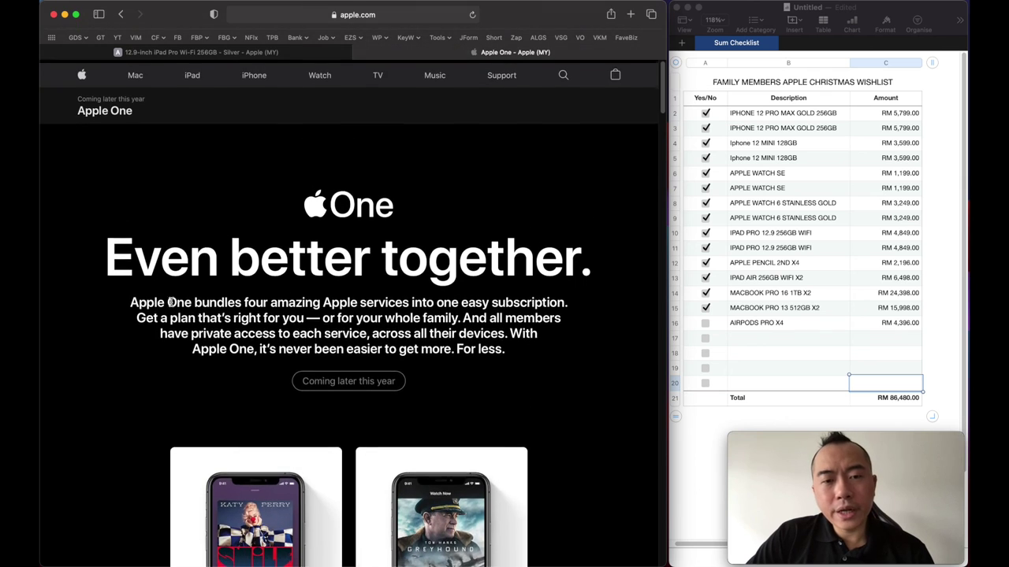
scroll(170, 302, down, 10)
scroll(170, 301, up, 1)
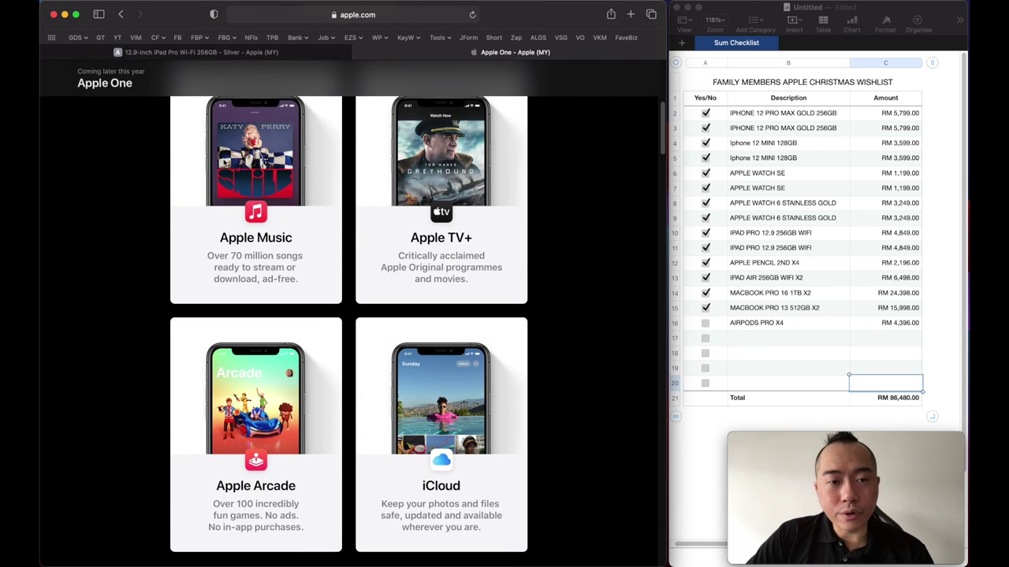